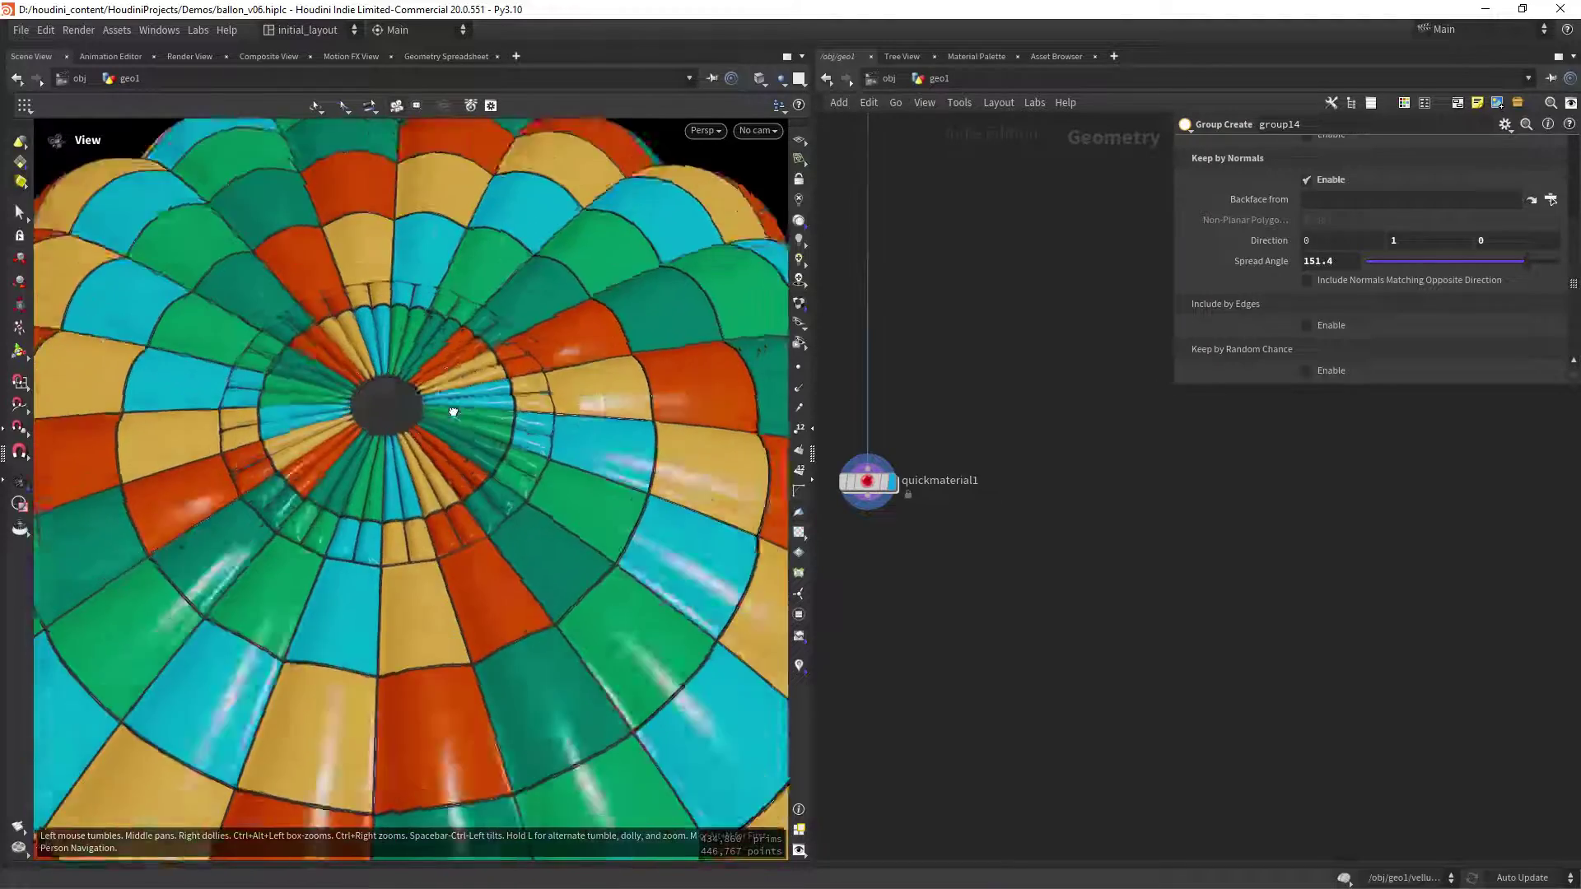
Display the envelope at group3 and orbit to look down on its crown
scroll(428, 434, "down", 5)
scroll(639, 381, "up", 10)
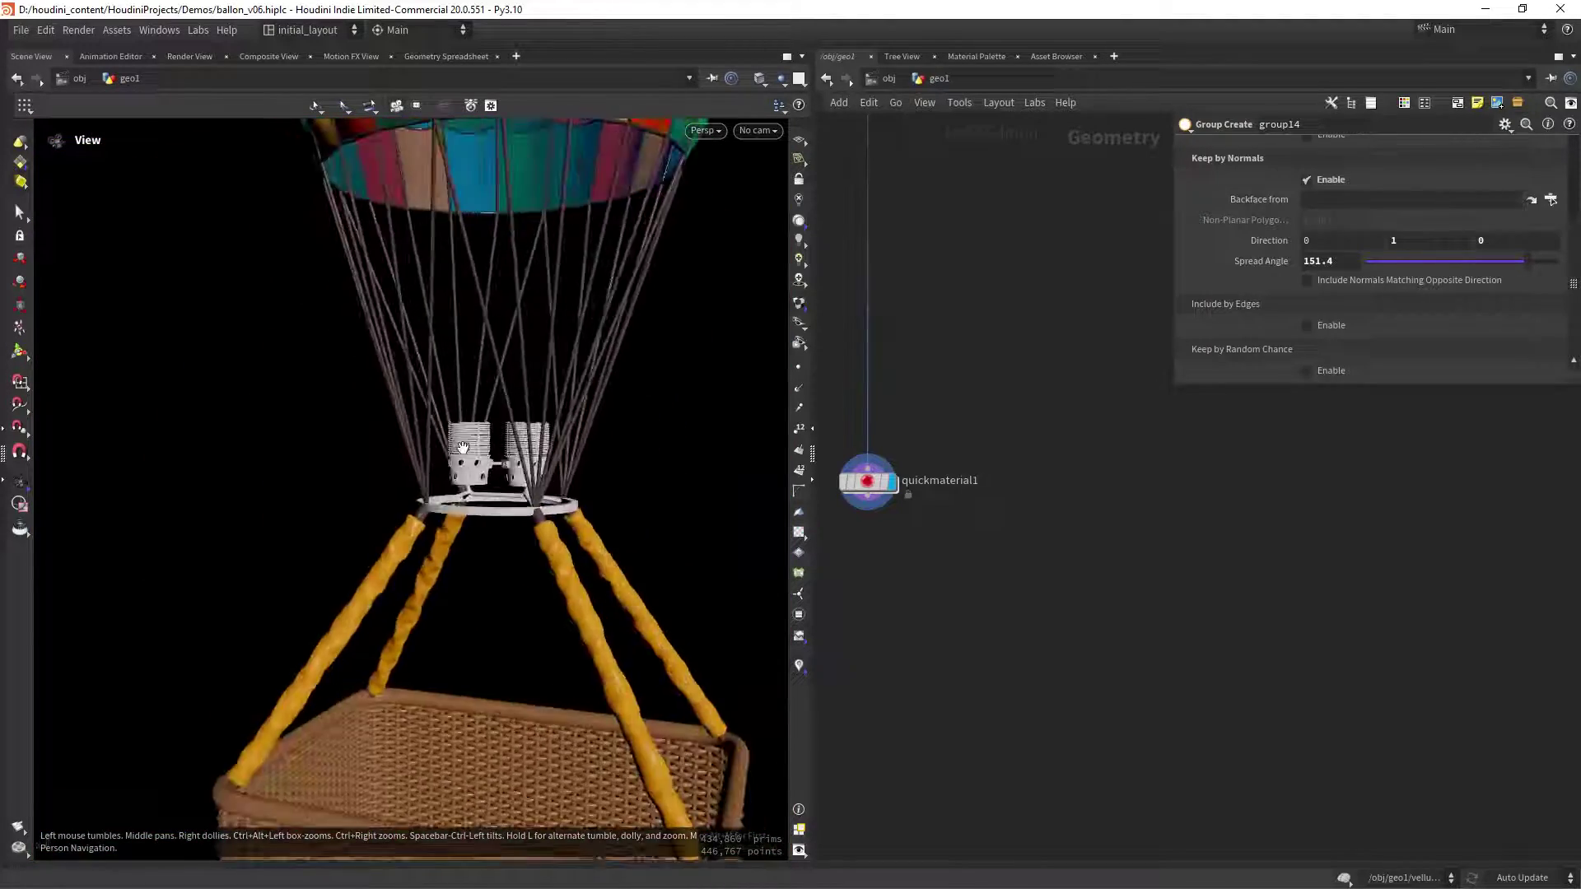
scroll(539, 389, "down", 3)
scroll(534, 393, "up", 5)
scroll(533, 392, "down", 10)
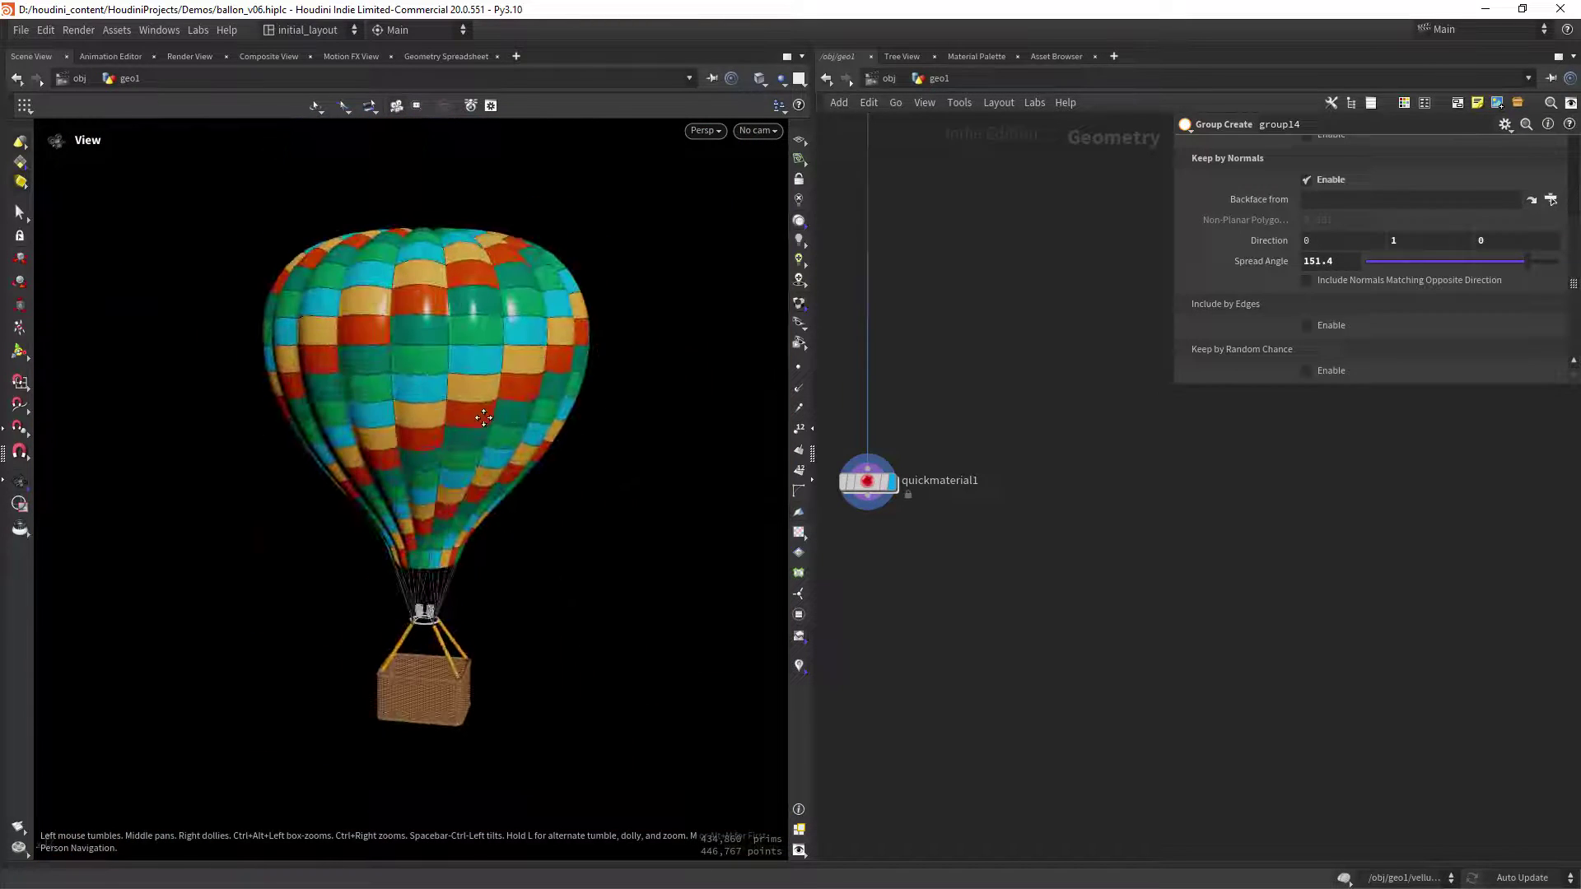
scroll(1012, 261, "down", 5)
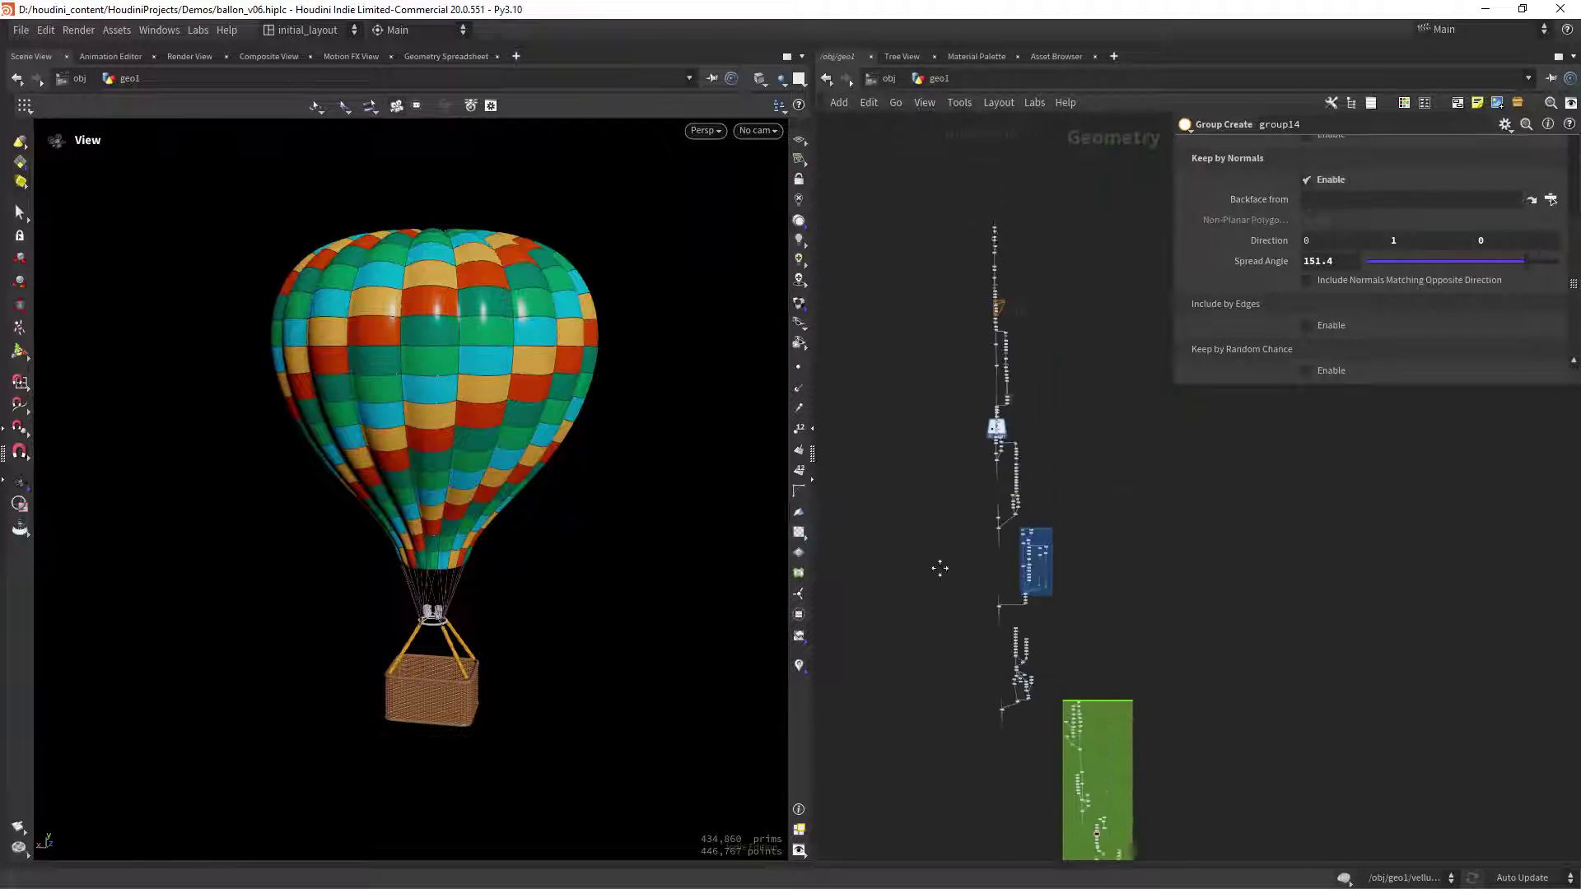
scroll(988, 371, "up", 8)
left_click(1018, 300)
scroll(520, 392, "up", 4)
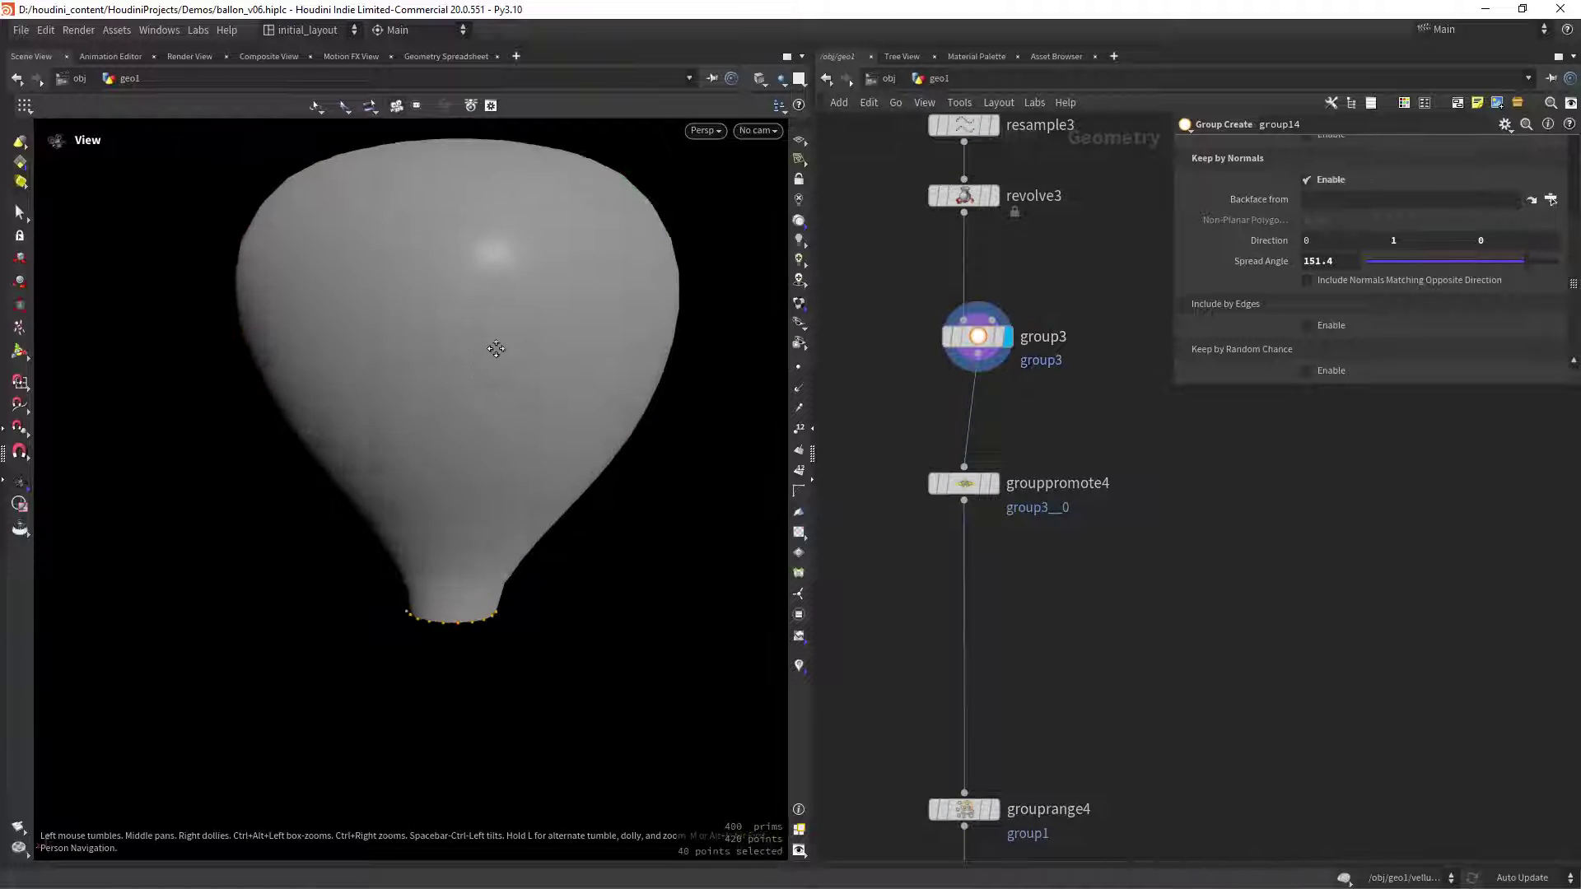
left_click_drag(547, 389, 529, 466)
Inspect group3's edge settings and its point, primitive and group info
left_click(978, 336)
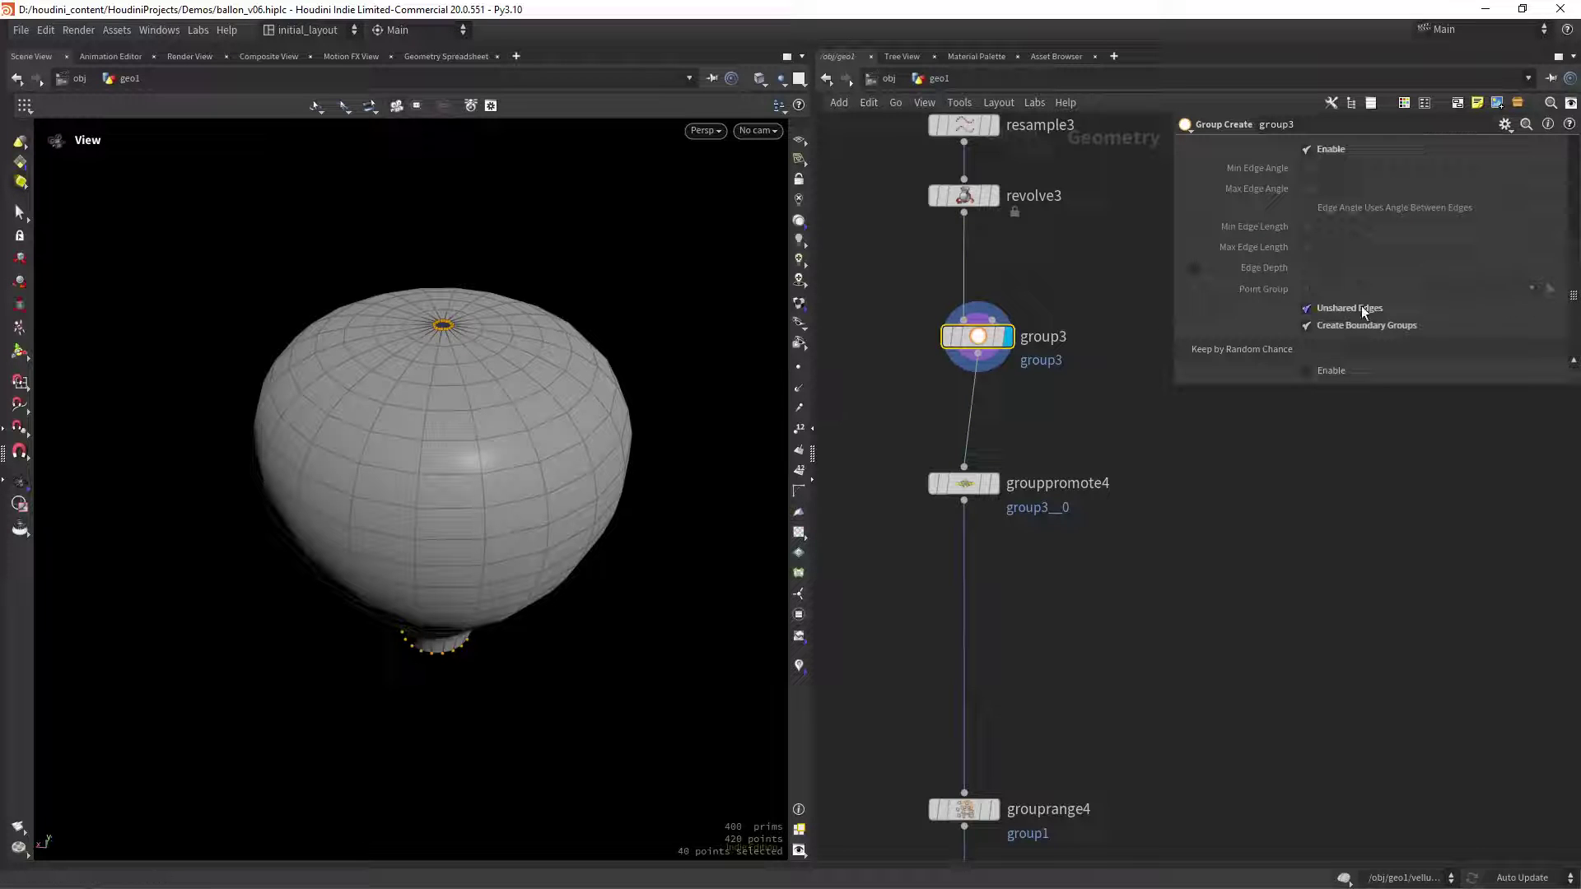
left_click_drag(1570, 318, 1578, 161)
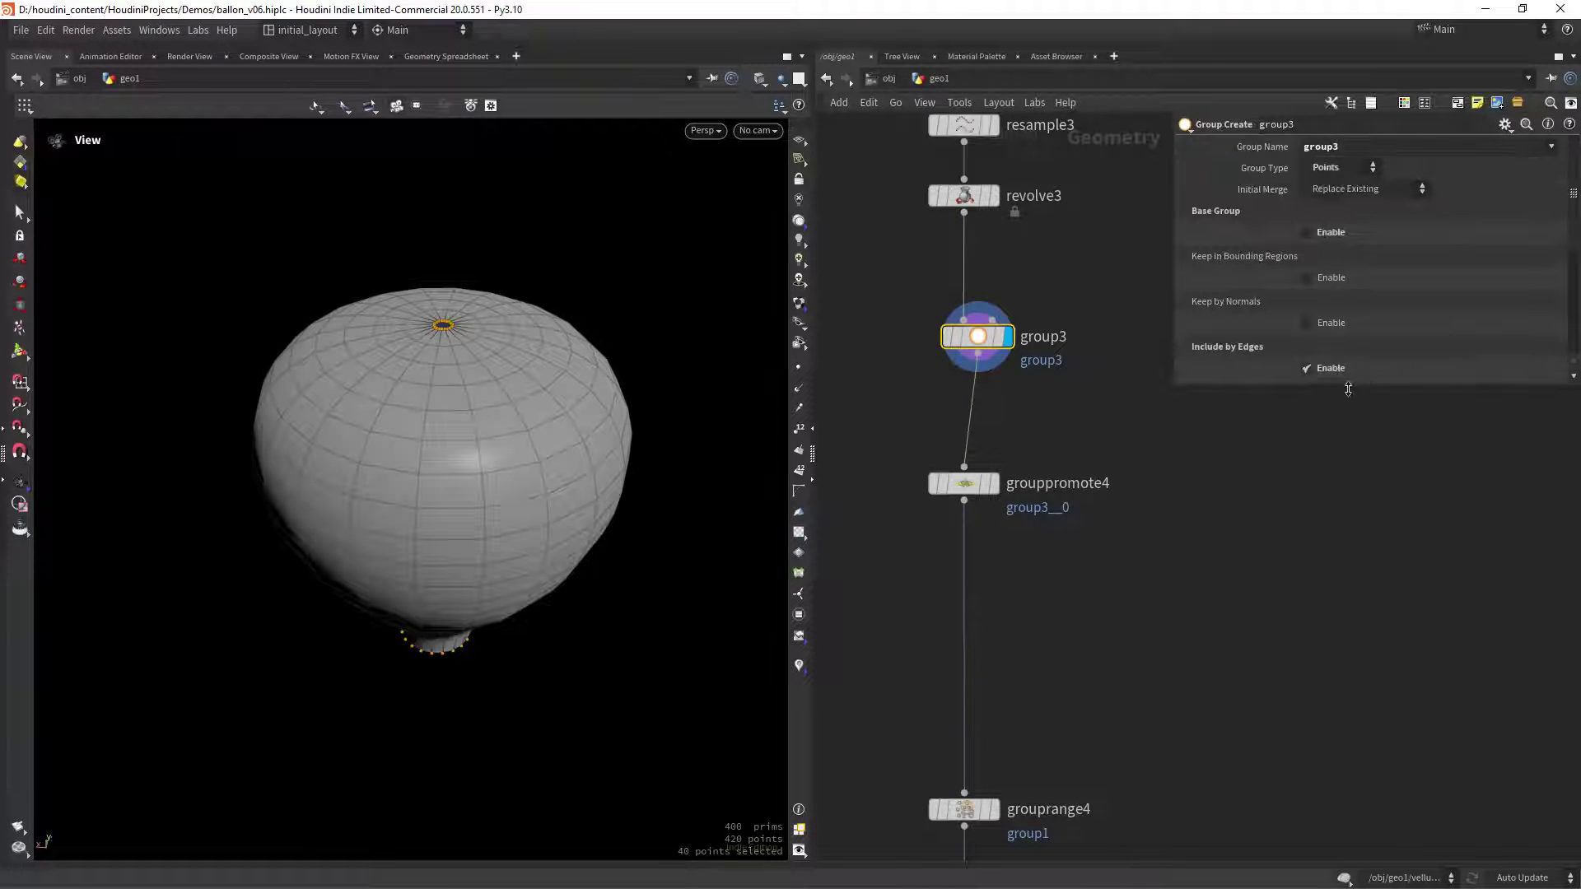
left_click_drag(1349, 405, 1348, 583)
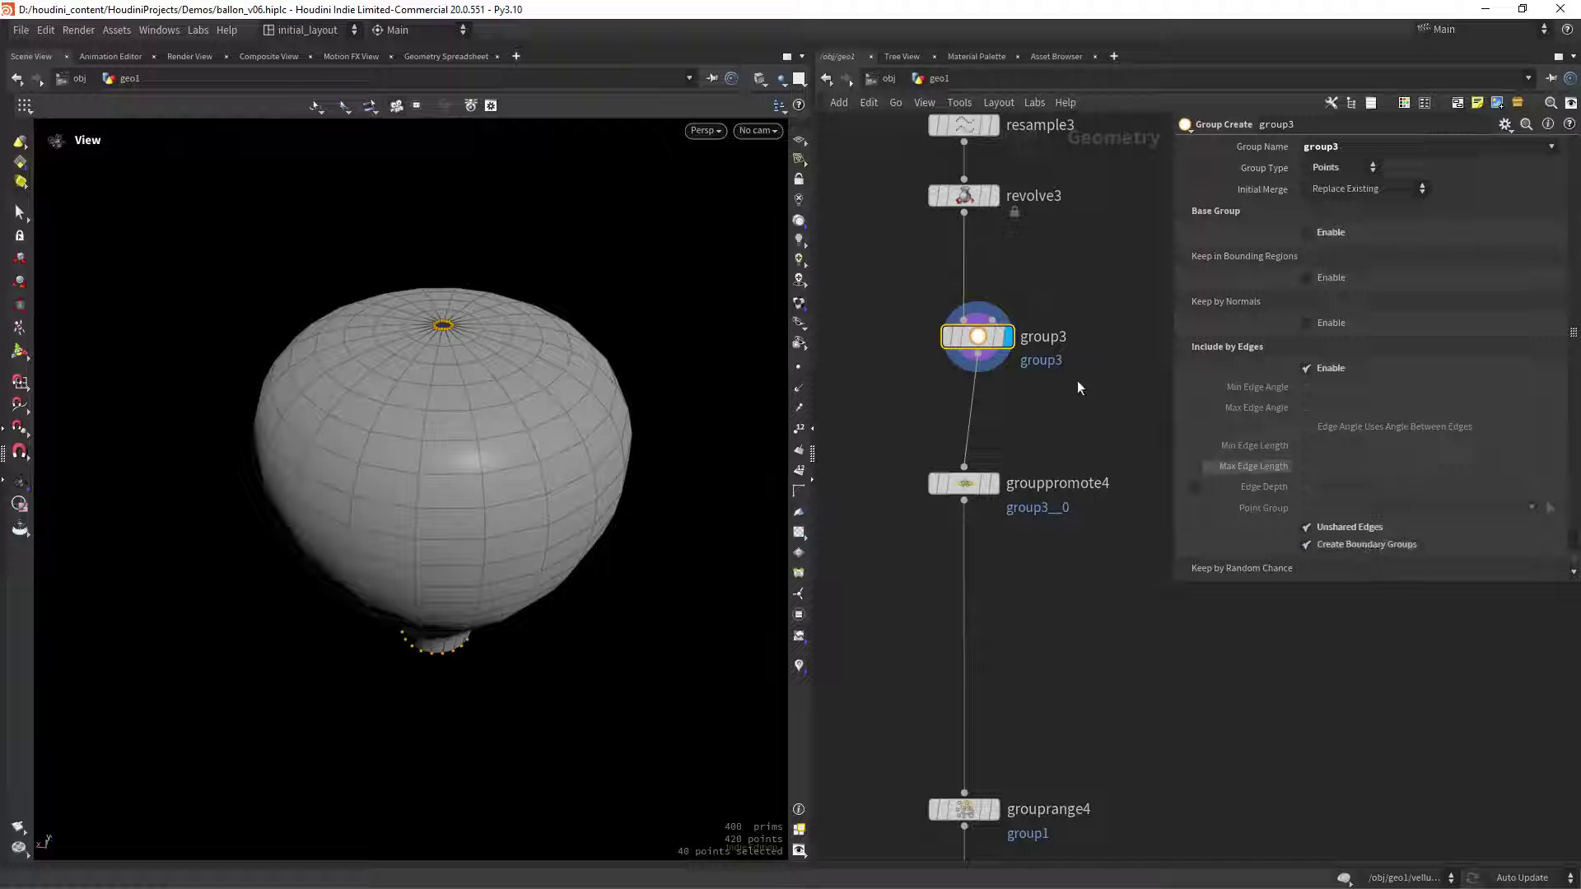
middle_click(987, 339)
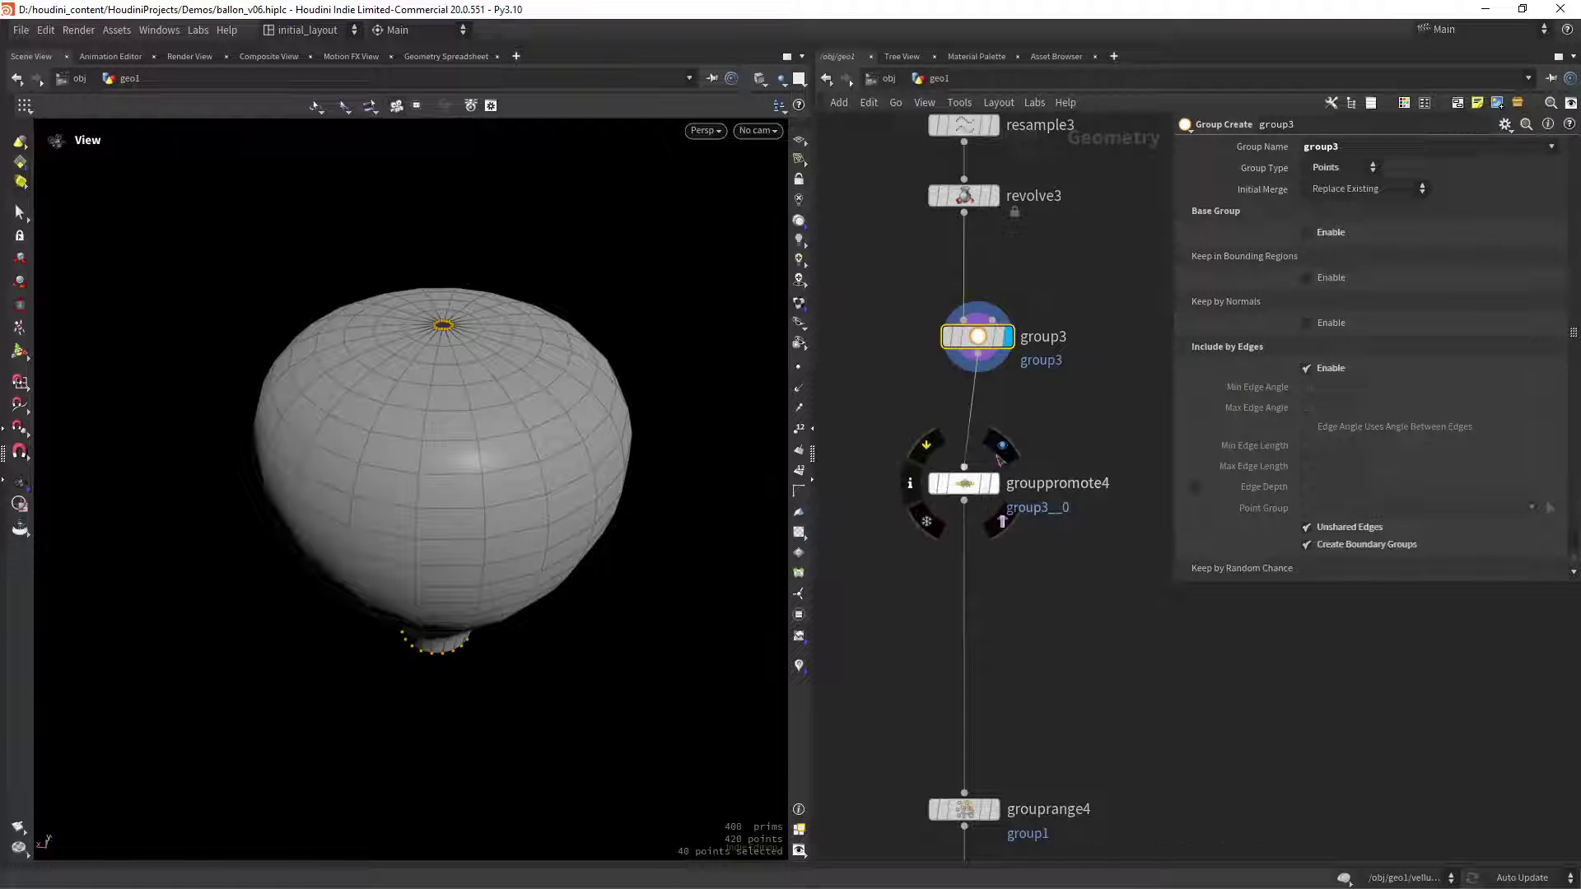
Inspect the grouppromote4 settings and bring the nodes below it into view
left_click(970, 486)
scroll(554, 554, "down", 2)
left_click_drag(554, 554, 522, 374, "alt")
middle_click_drag(1073, 607, 1079, 377)
scroll(1070, 488, "down", 5)
scroll(1091, 483, "up", 3)
Display the coloured balloon at split2 and the disc from its split-off branch
left_click(987, 649)
left_click(1191, 585)
scroll(575, 410, "up", 3)
middle_click_drag(970, 454, 1026, 421)
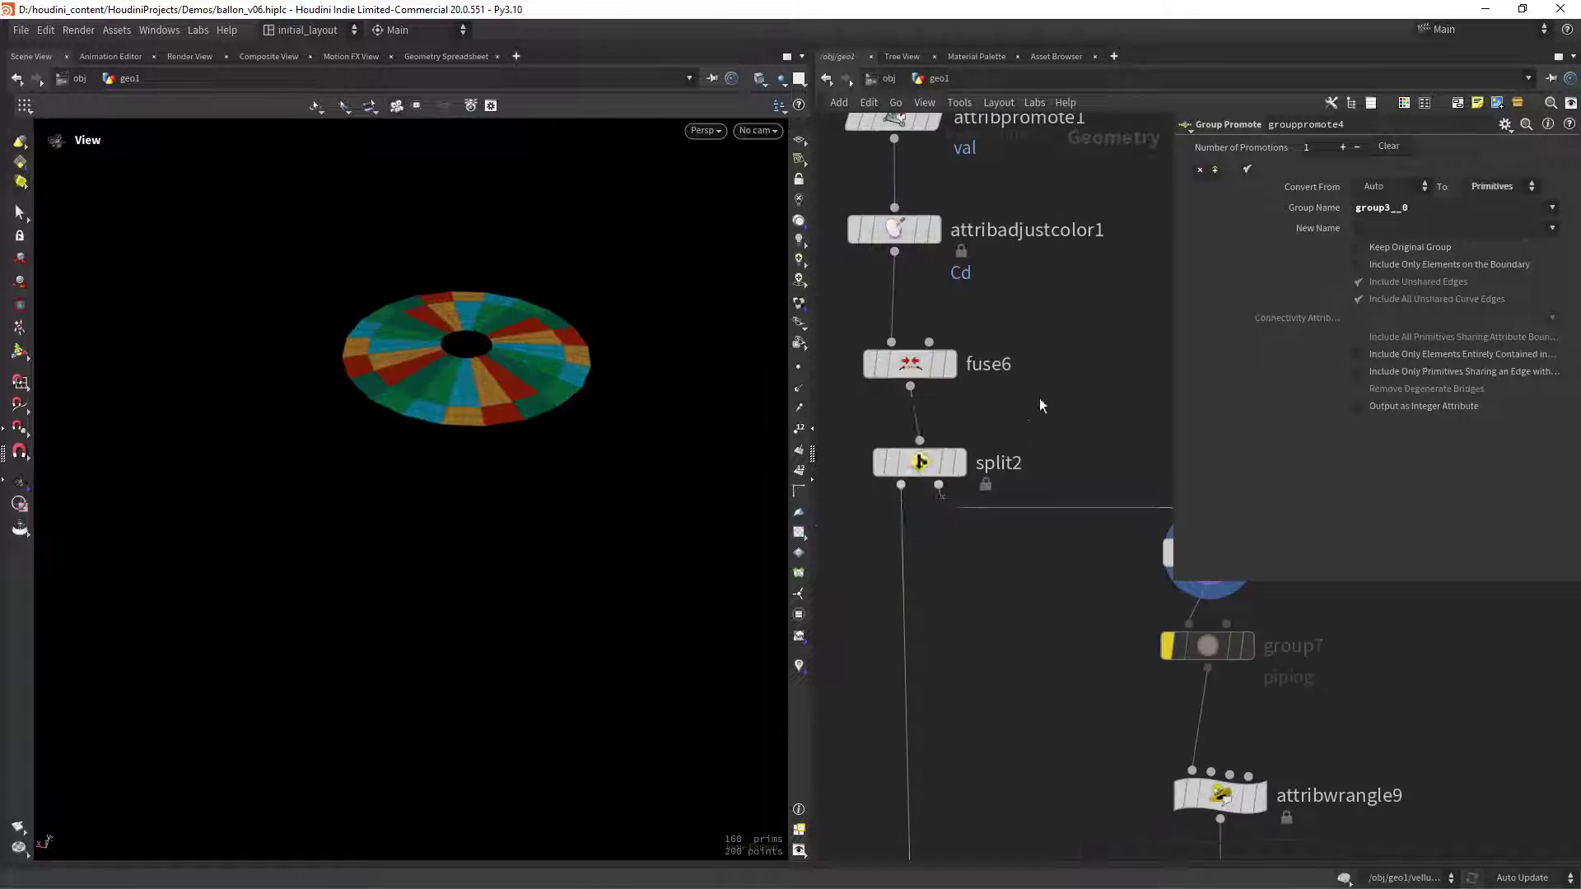
left_click(960, 462)
scroll(1017, 446, "down", 3)
Display the cached vellum simulation result at vellumio2
left_click(1040, 394)
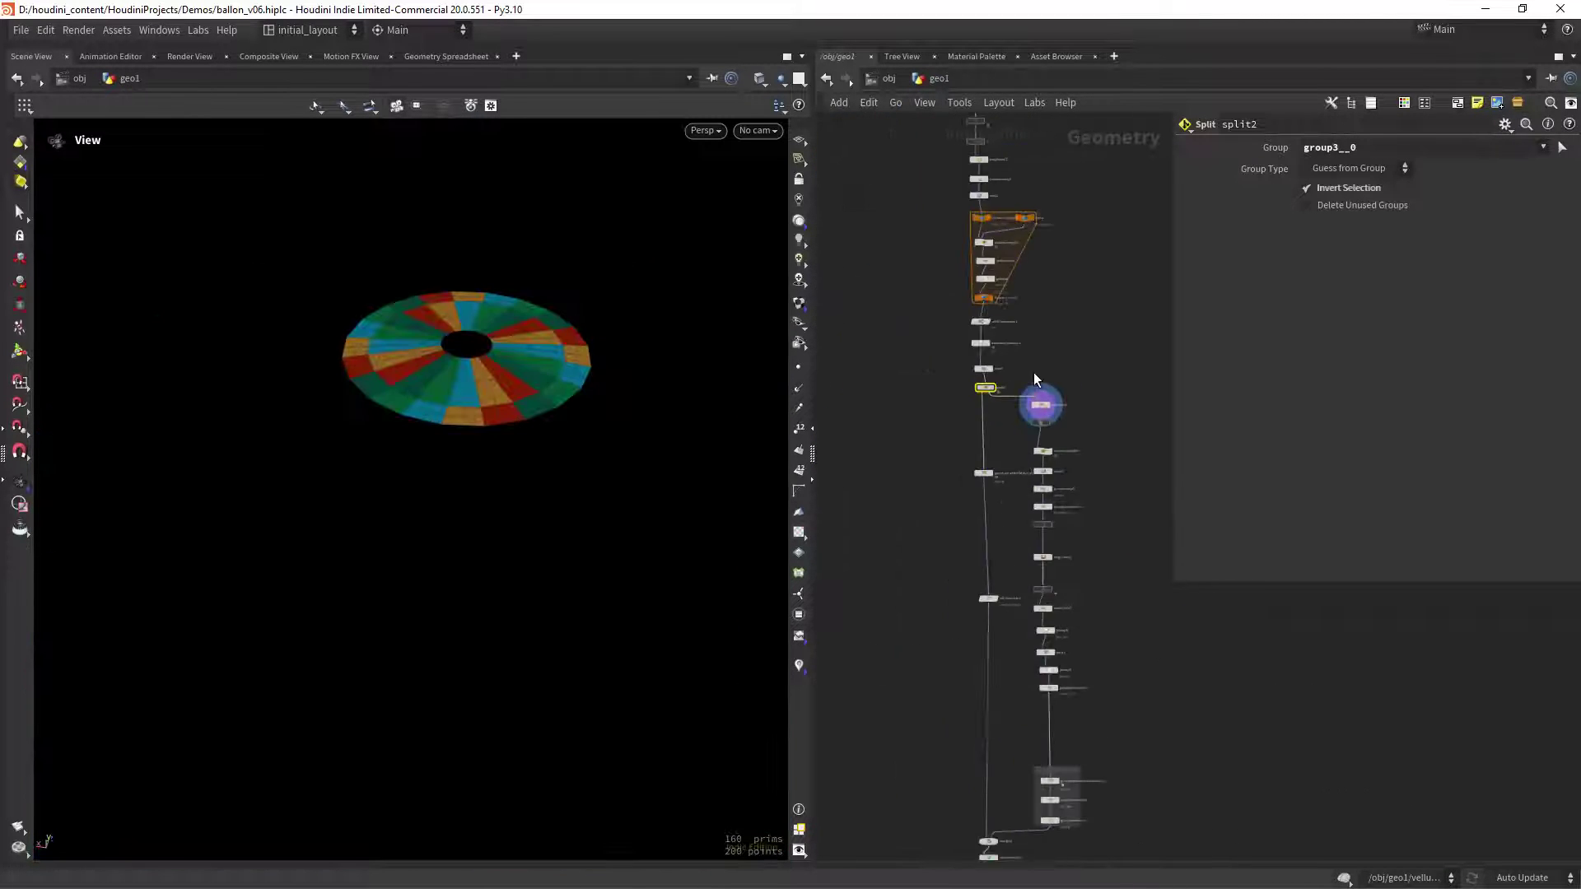
scroll(1050, 362, "up", 3)
left_click(1070, 581)
Display the plain envelope at connectivity2 and colour it by class from its info window
scroll(495, 430, "down", 3)
left_click_drag(494, 431, 528, 683)
scroll(603, 330, "up", 5)
scroll(603, 331, "down", 5)
scroll(1013, 453, "down", 5)
scroll(1031, 330, "up", 6)
left_click(1008, 354)
left_click(924, 389)
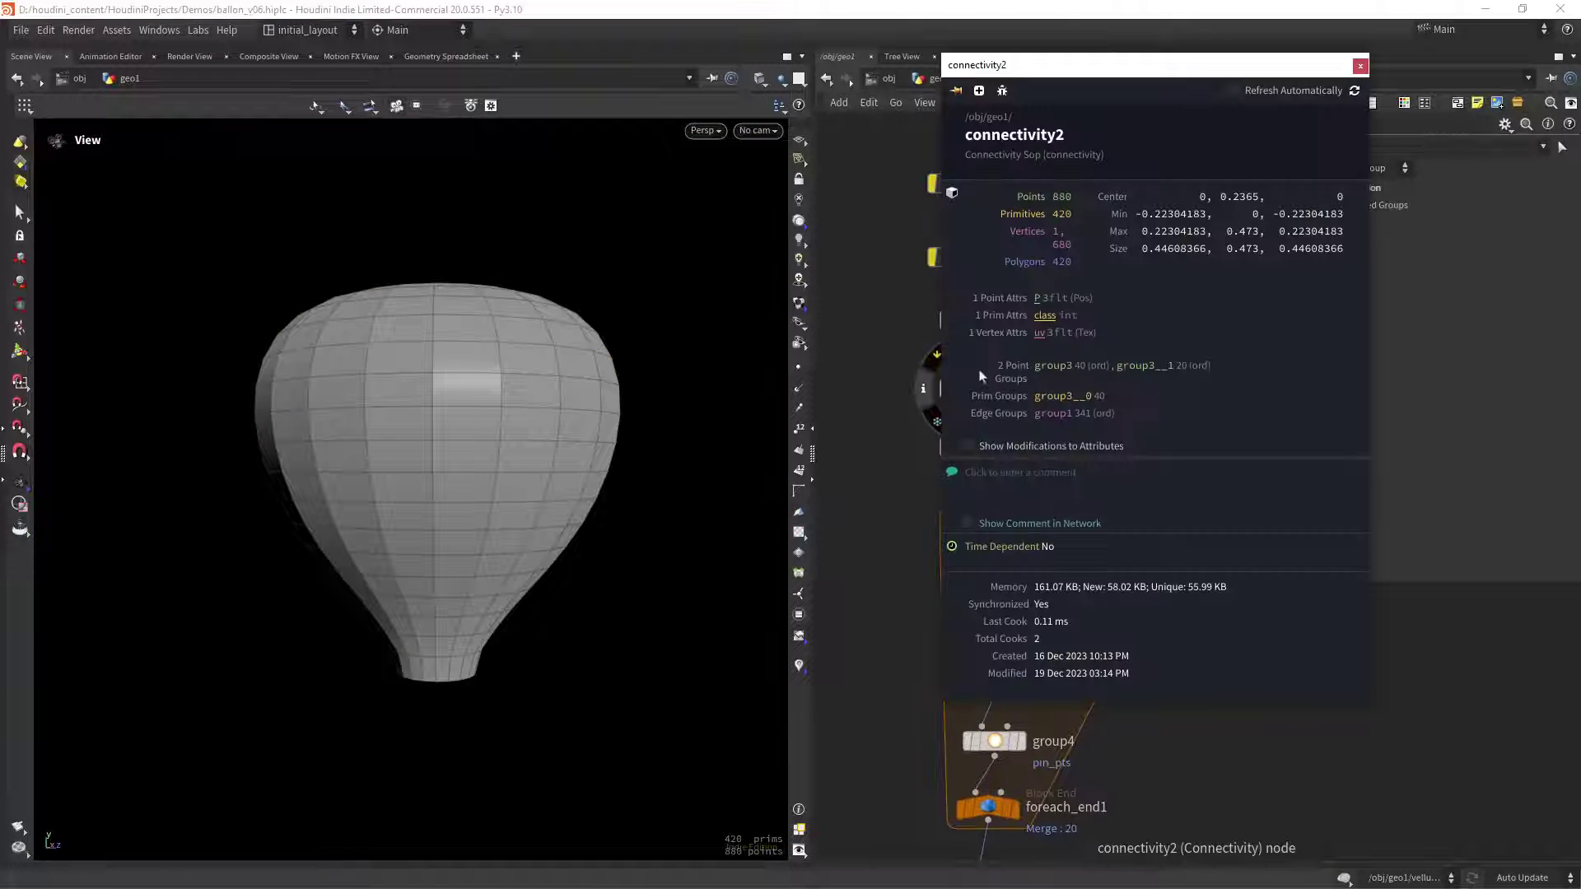
left_click(1044, 316)
left_click_drag(660, 438, 765, 428)
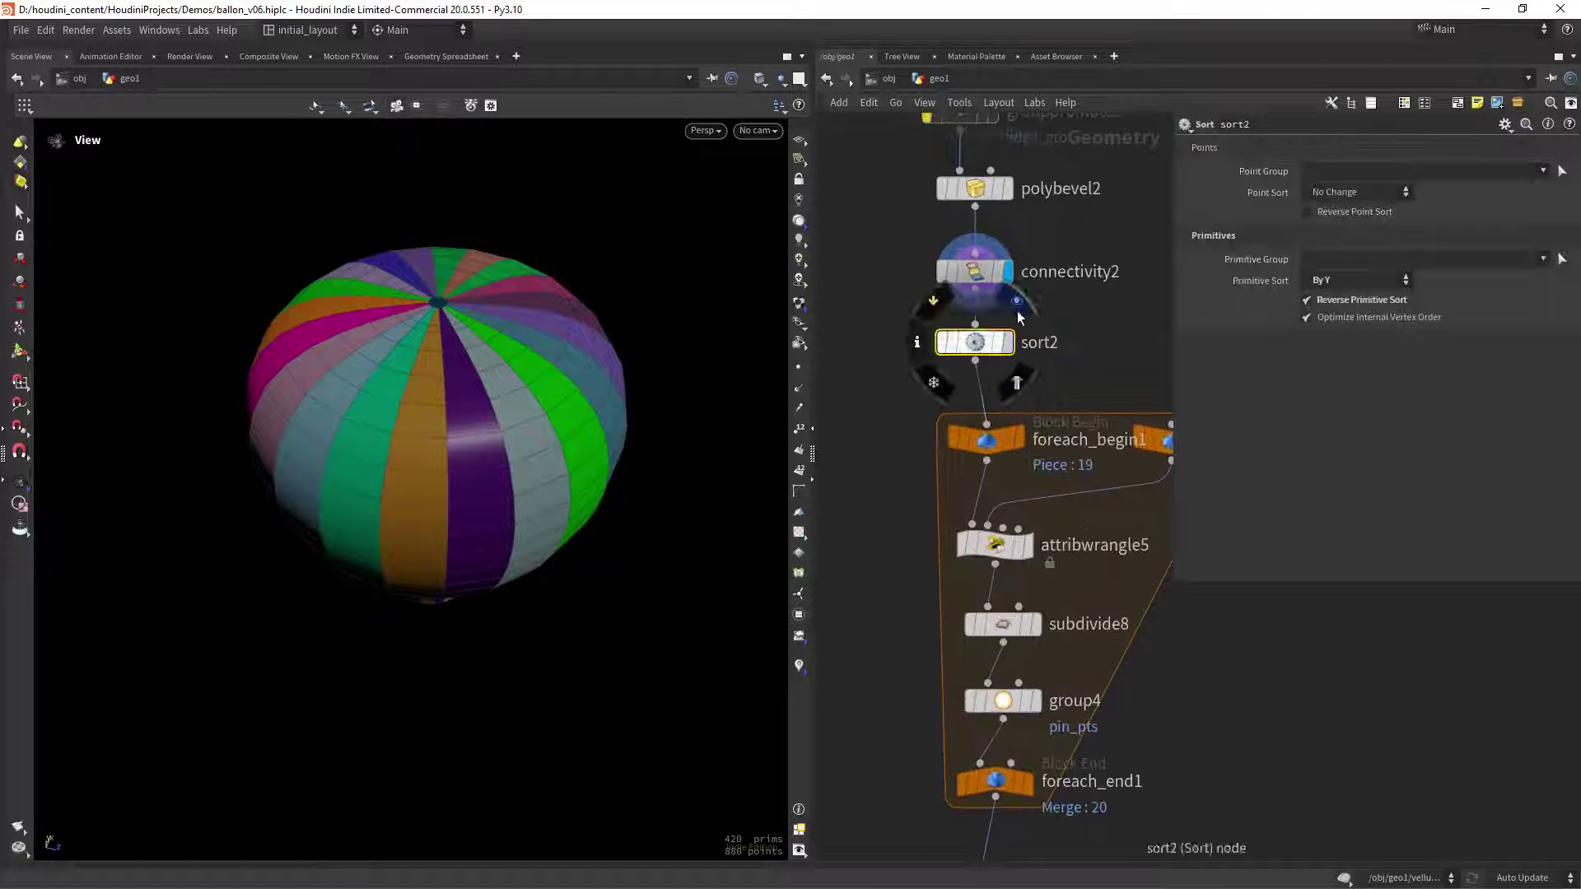
scroll(1008, 315, "down", 3)
Display a single gore at attribwrangle5, check its geometry info and orbit closer to it
left_click(985, 310)
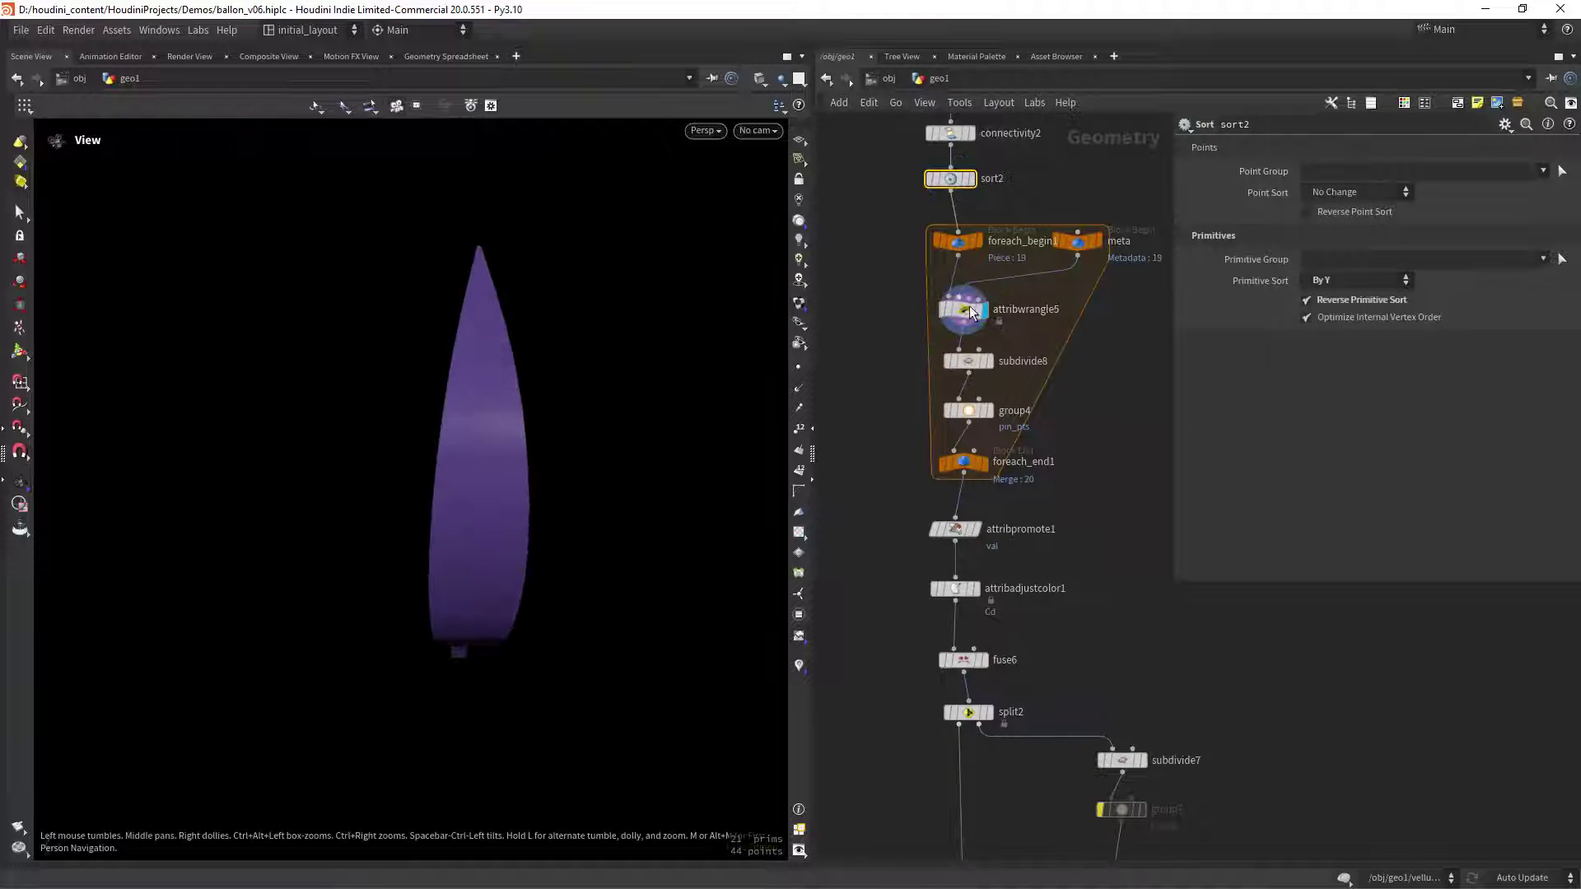
middle_click(988, 320)
left_click_drag(565, 543, 501, 580)
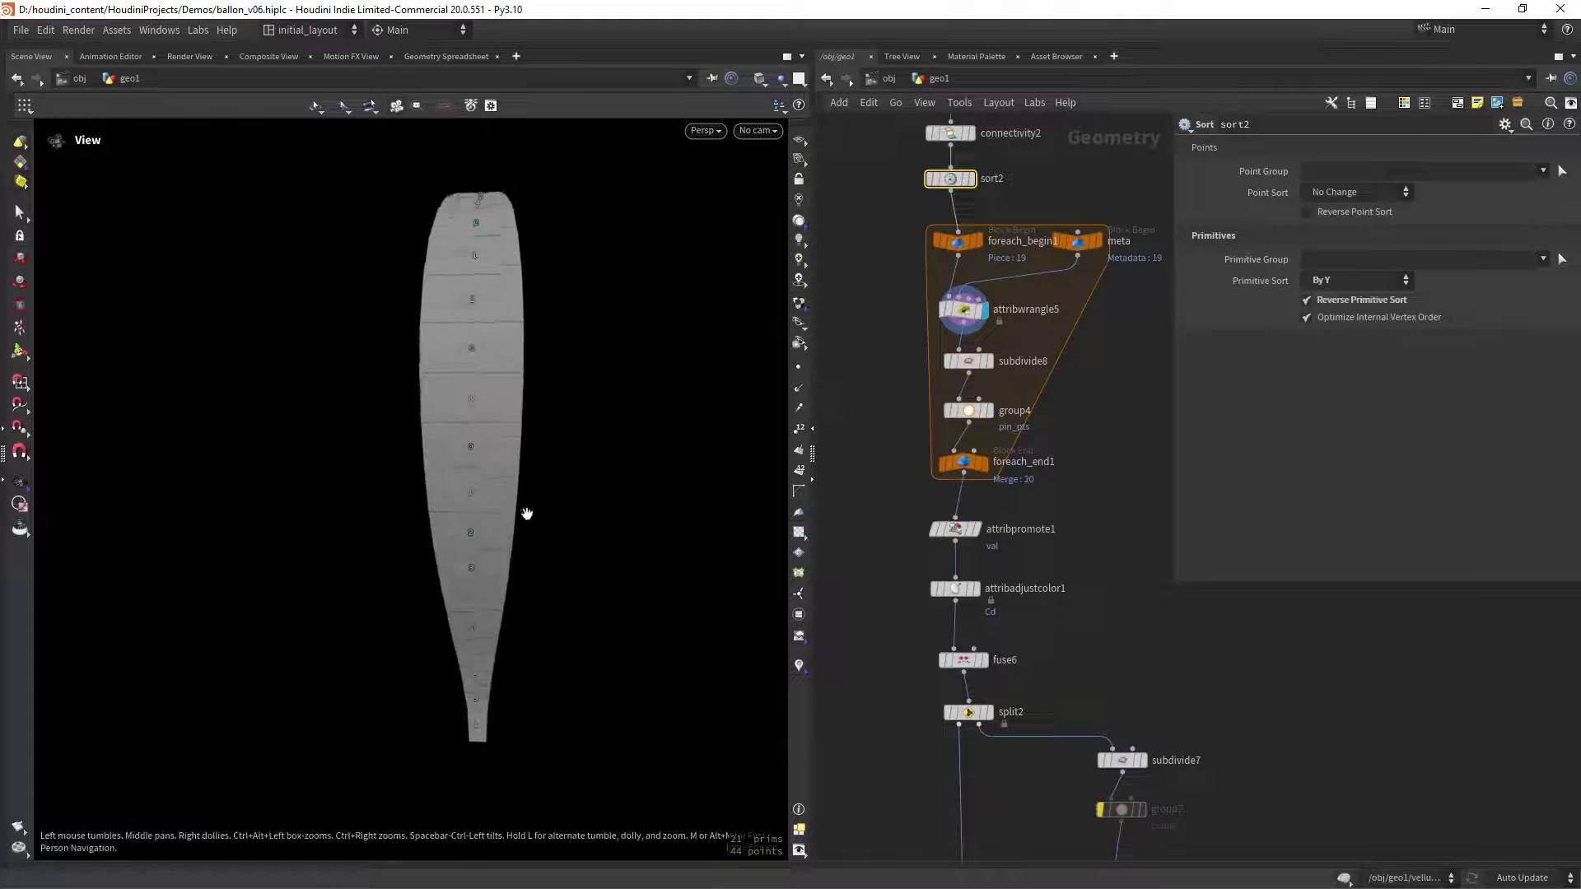
right_click_drag(501, 581, 505, 701)
left_click_drag(494, 634, 540, 520)
left_click(963, 310)
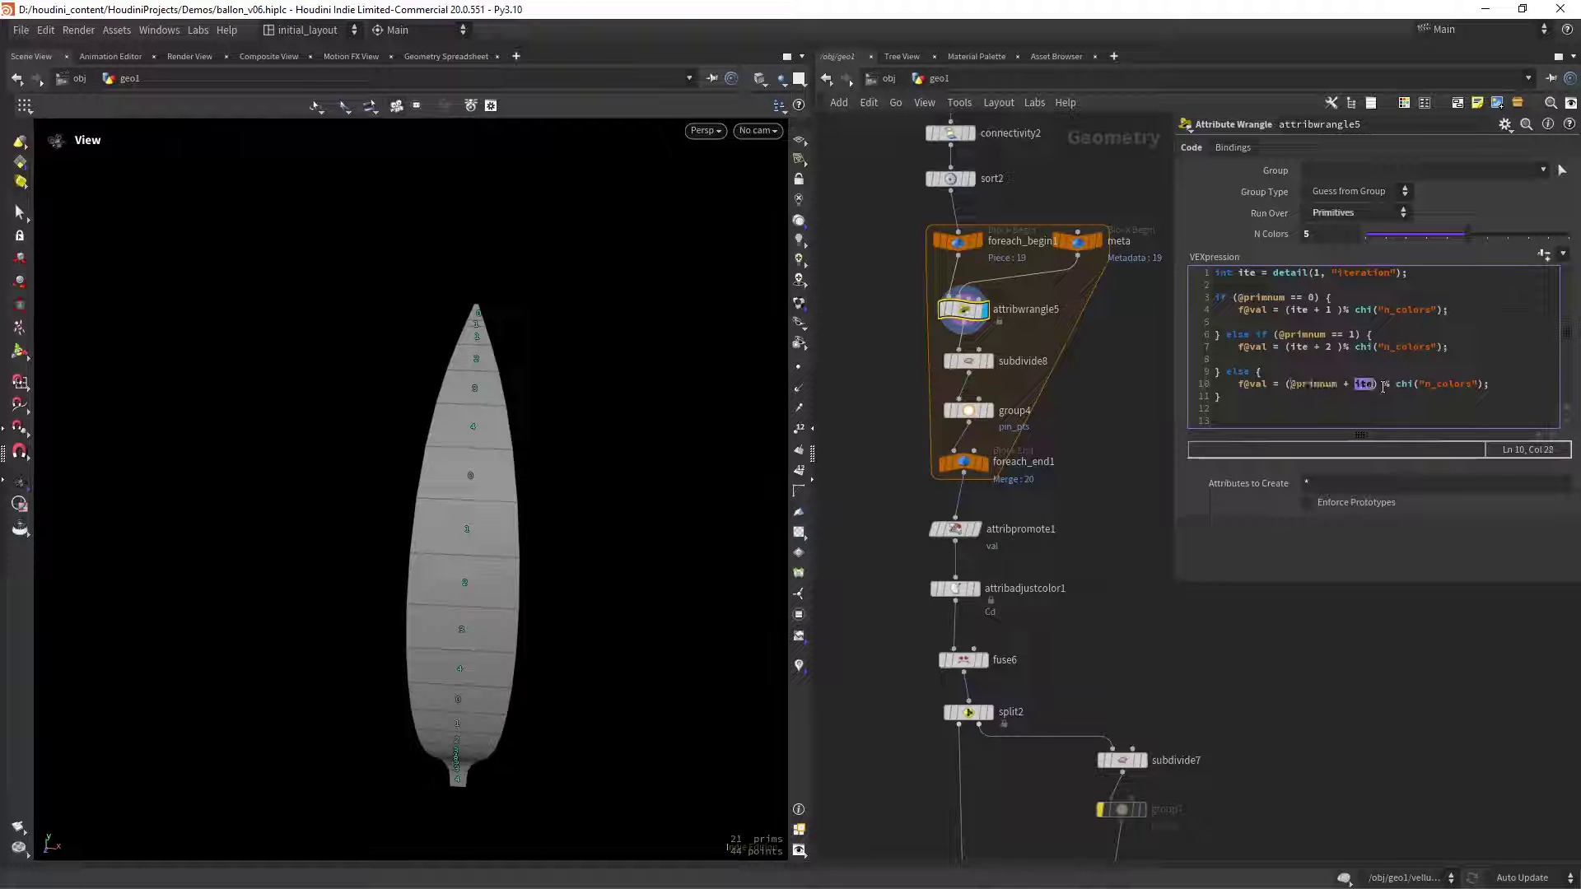
scroll(658, 504, "up", 1)
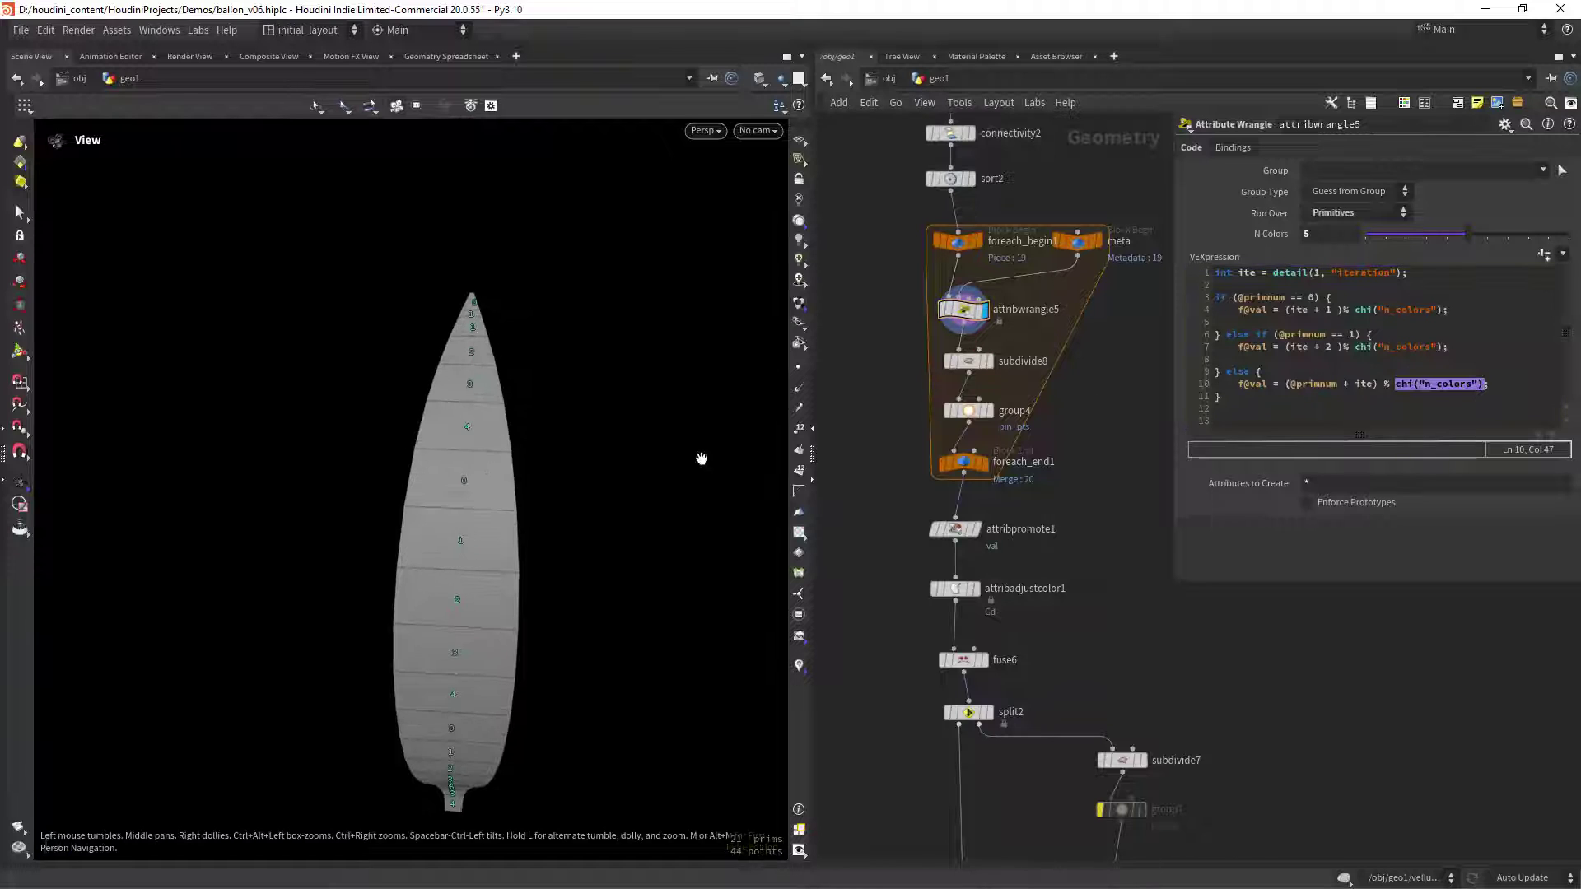
left_click_drag(471, 402, 497, 402)
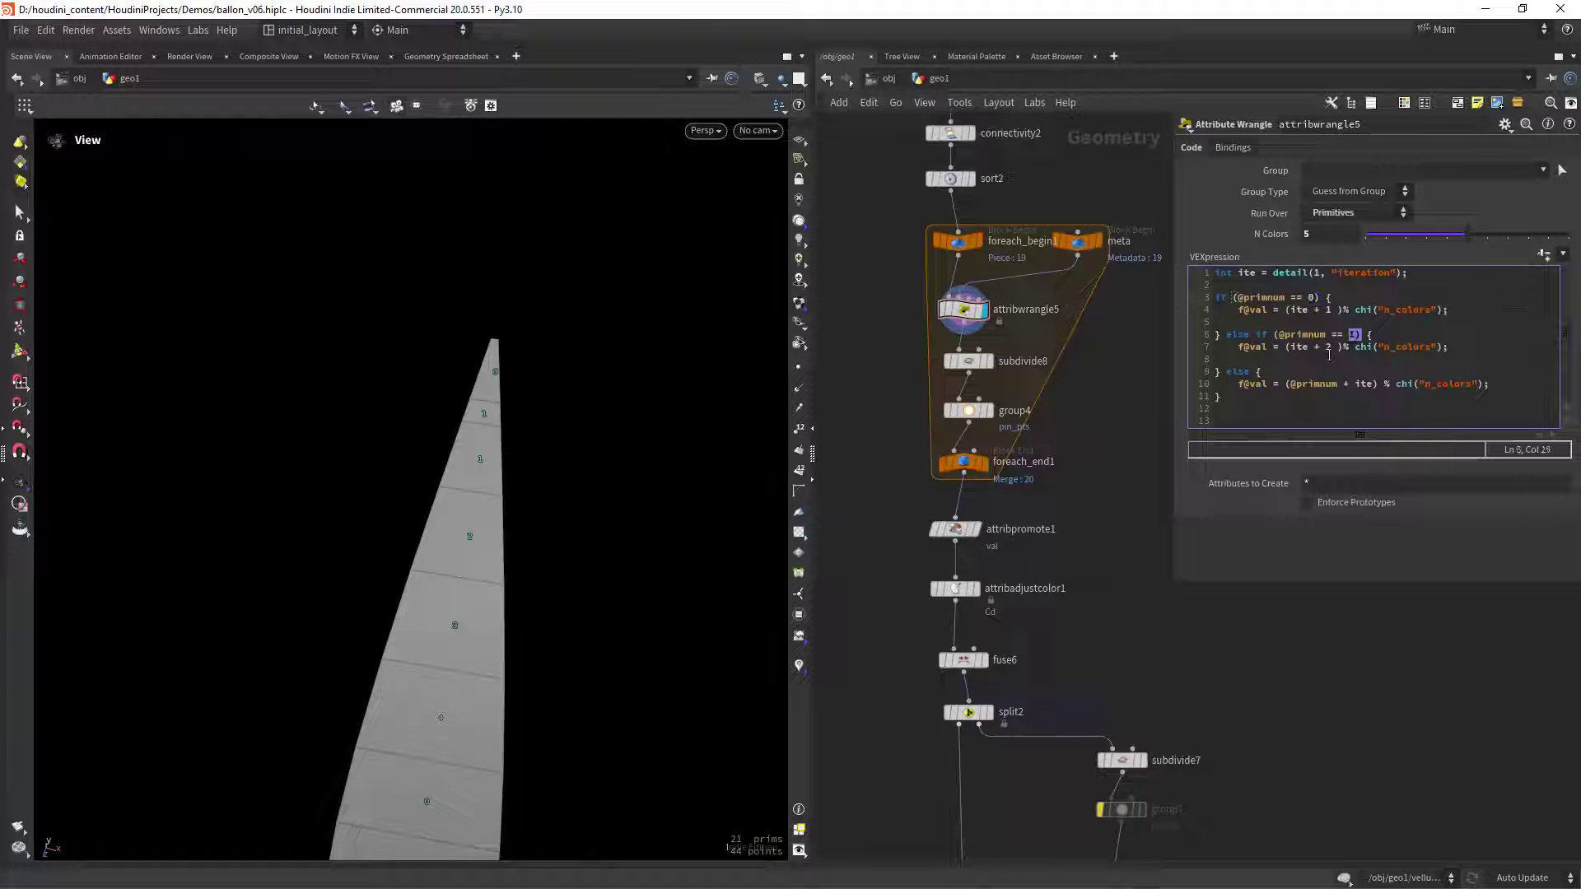
left_click_drag(552, 497, 587, 502)
scroll(1095, 420, "down", 5)
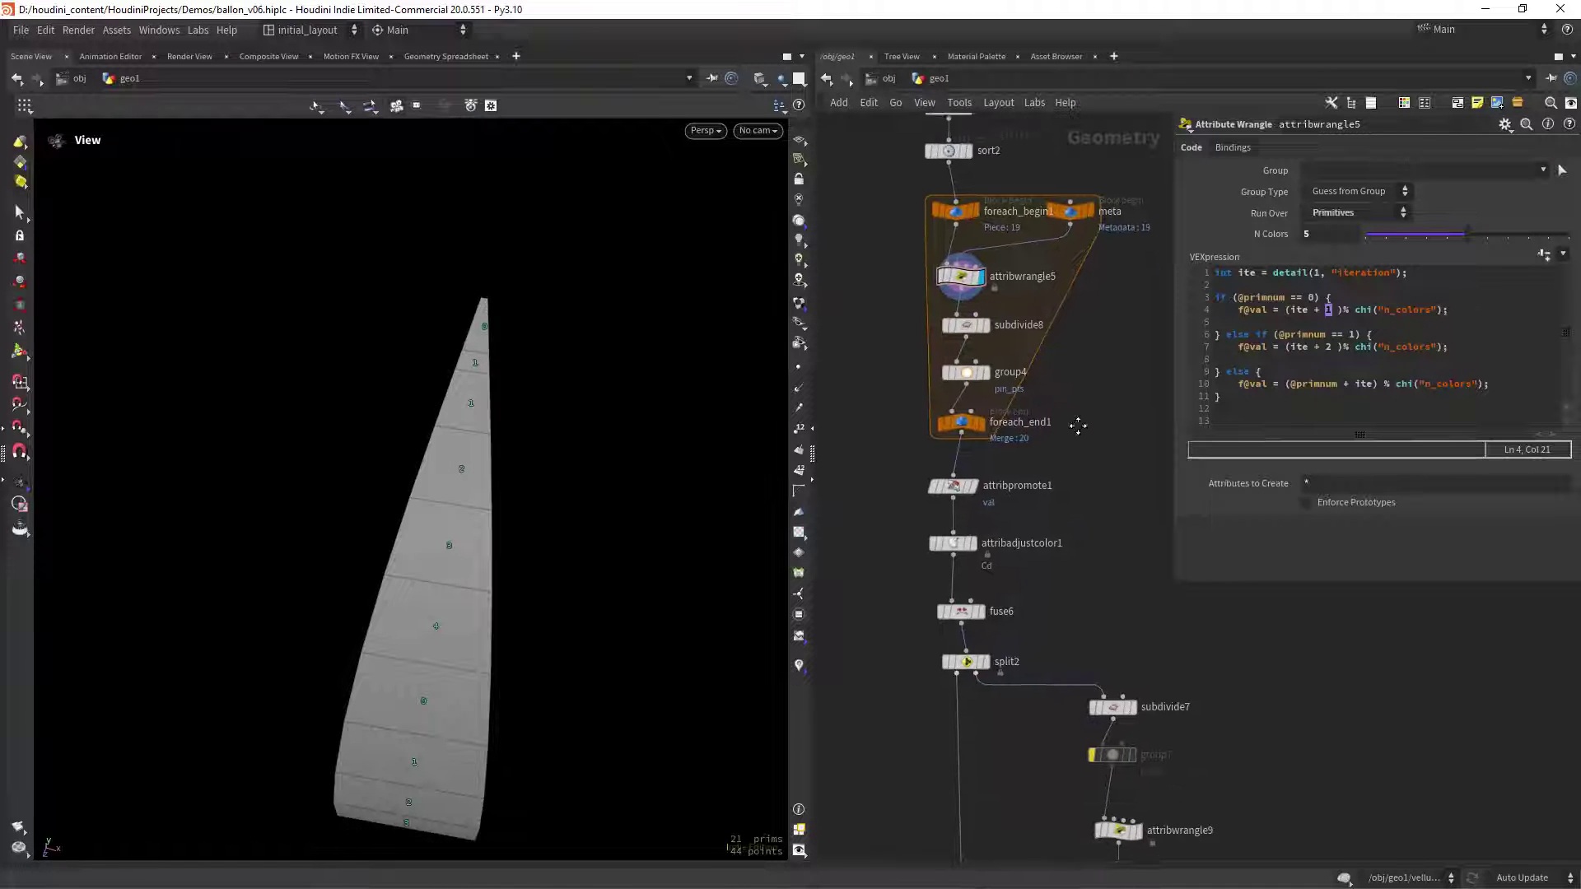
scroll(1079, 376, "down", 1)
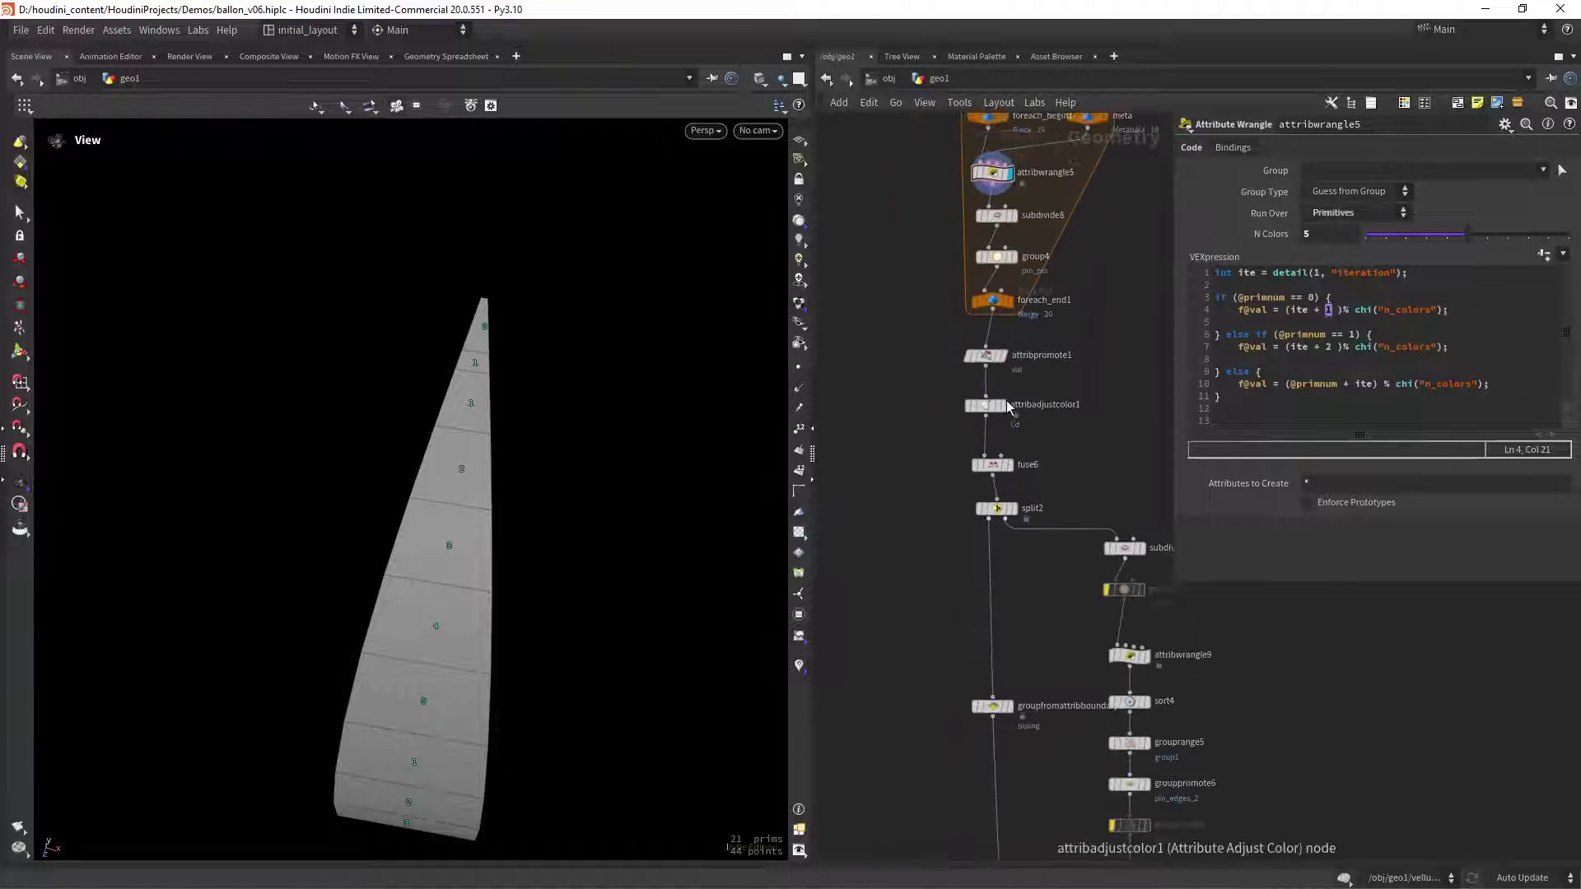
Display the coloured envelope at attribadjustcolor1 and check its geometry info
left_click(1003, 405)
middle_click(955, 407)
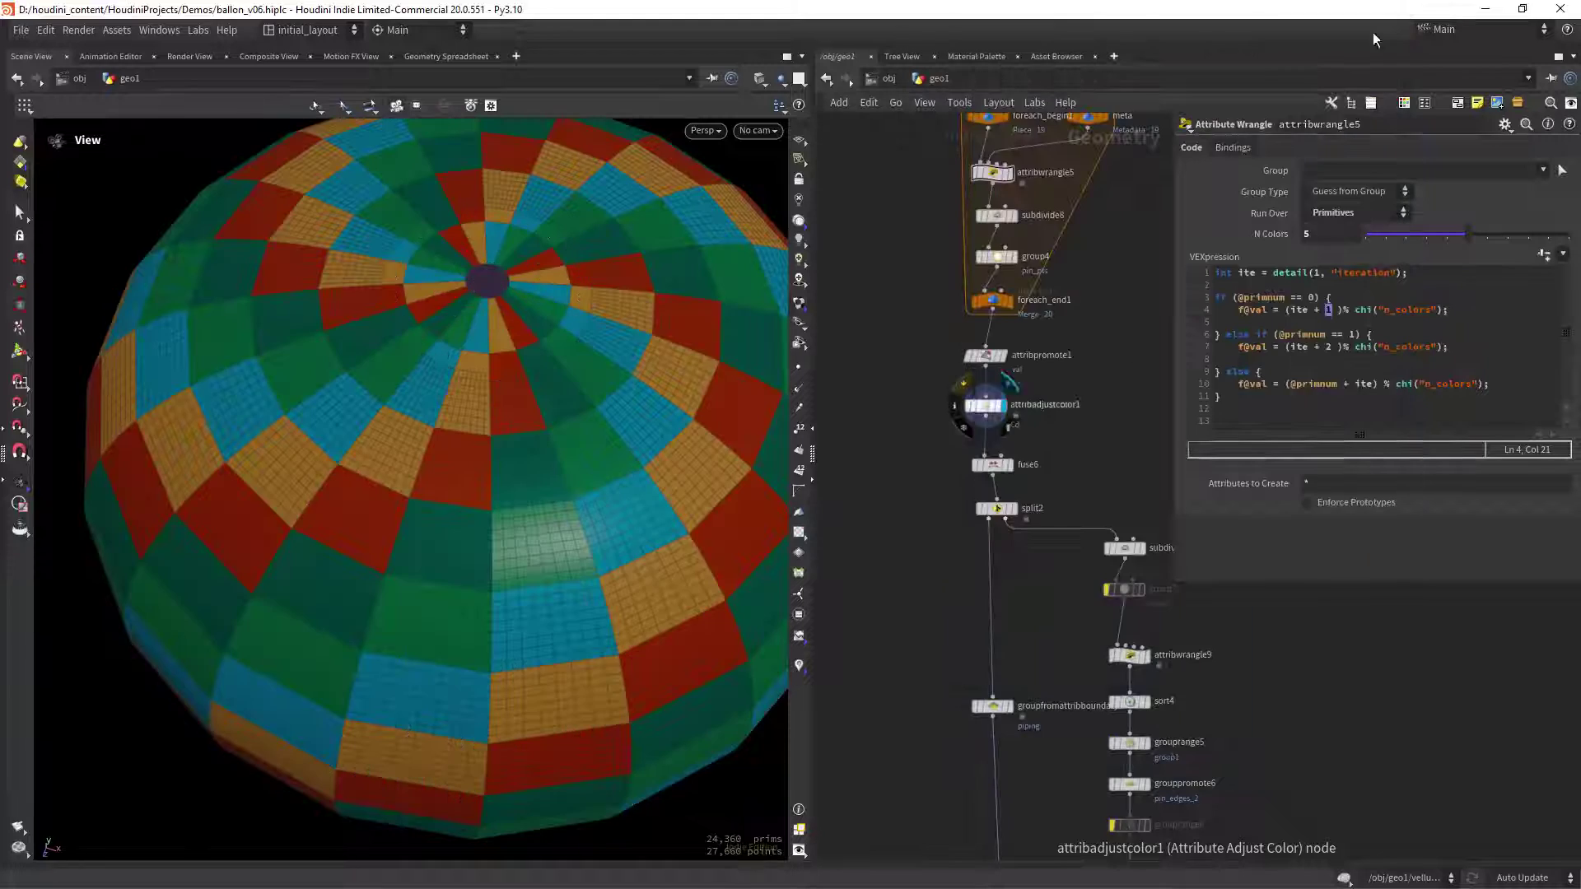
left_click_drag(601, 445, 601, 527)
Review the colour adjustment palettes, keeping the original five-colour palette
left_click(1046, 405)
left_click(1041, 356)
left_click(986, 405)
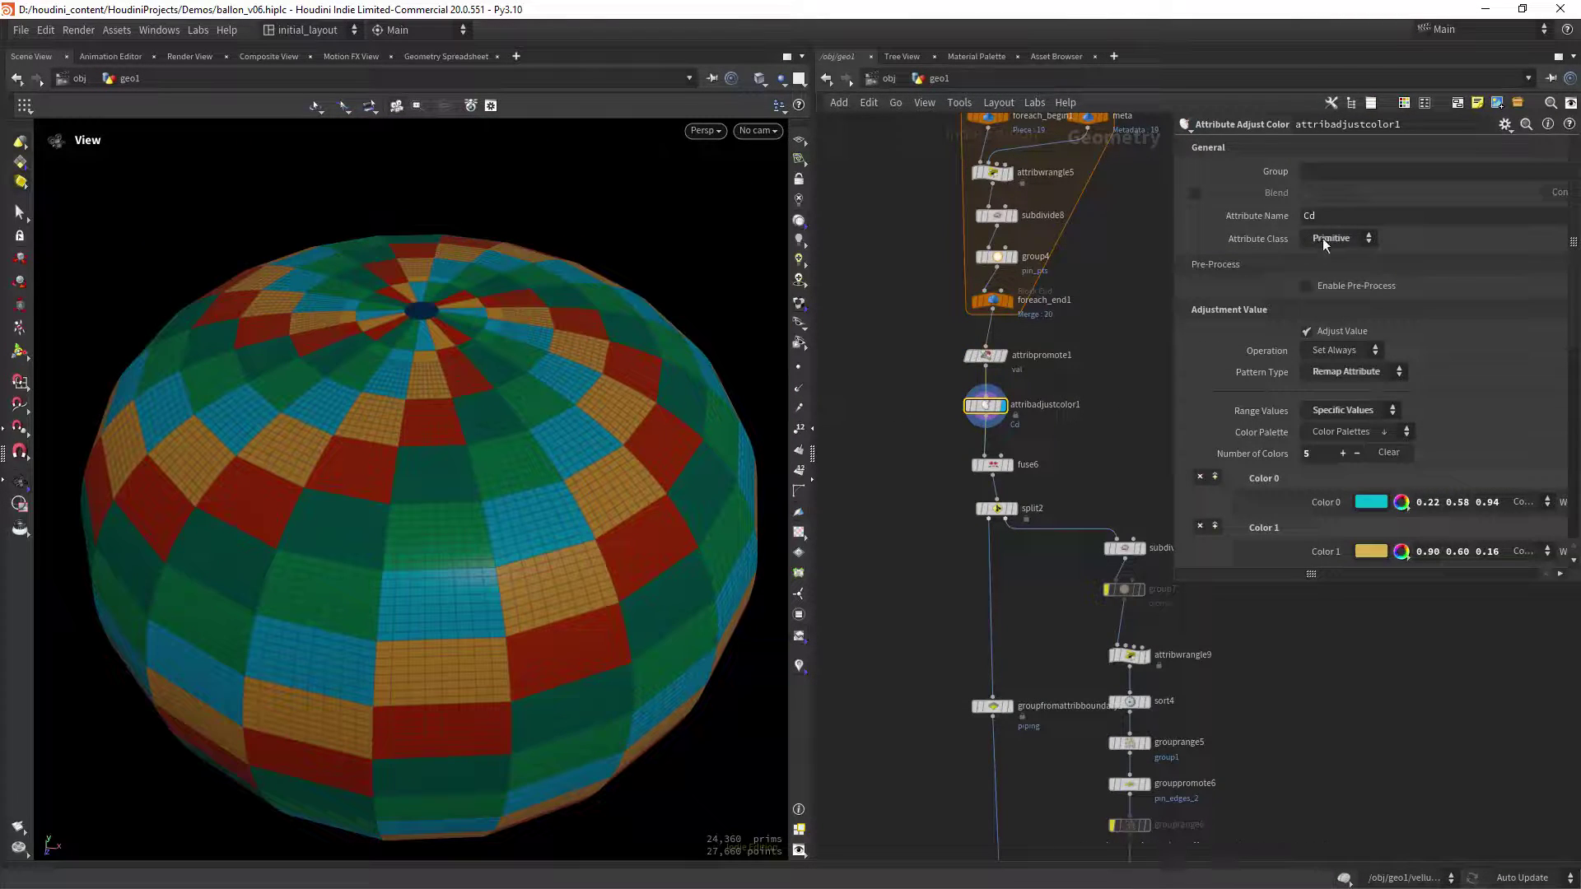
left_click_drag(1576, 262, 1575, 343)
left_click(1363, 206)
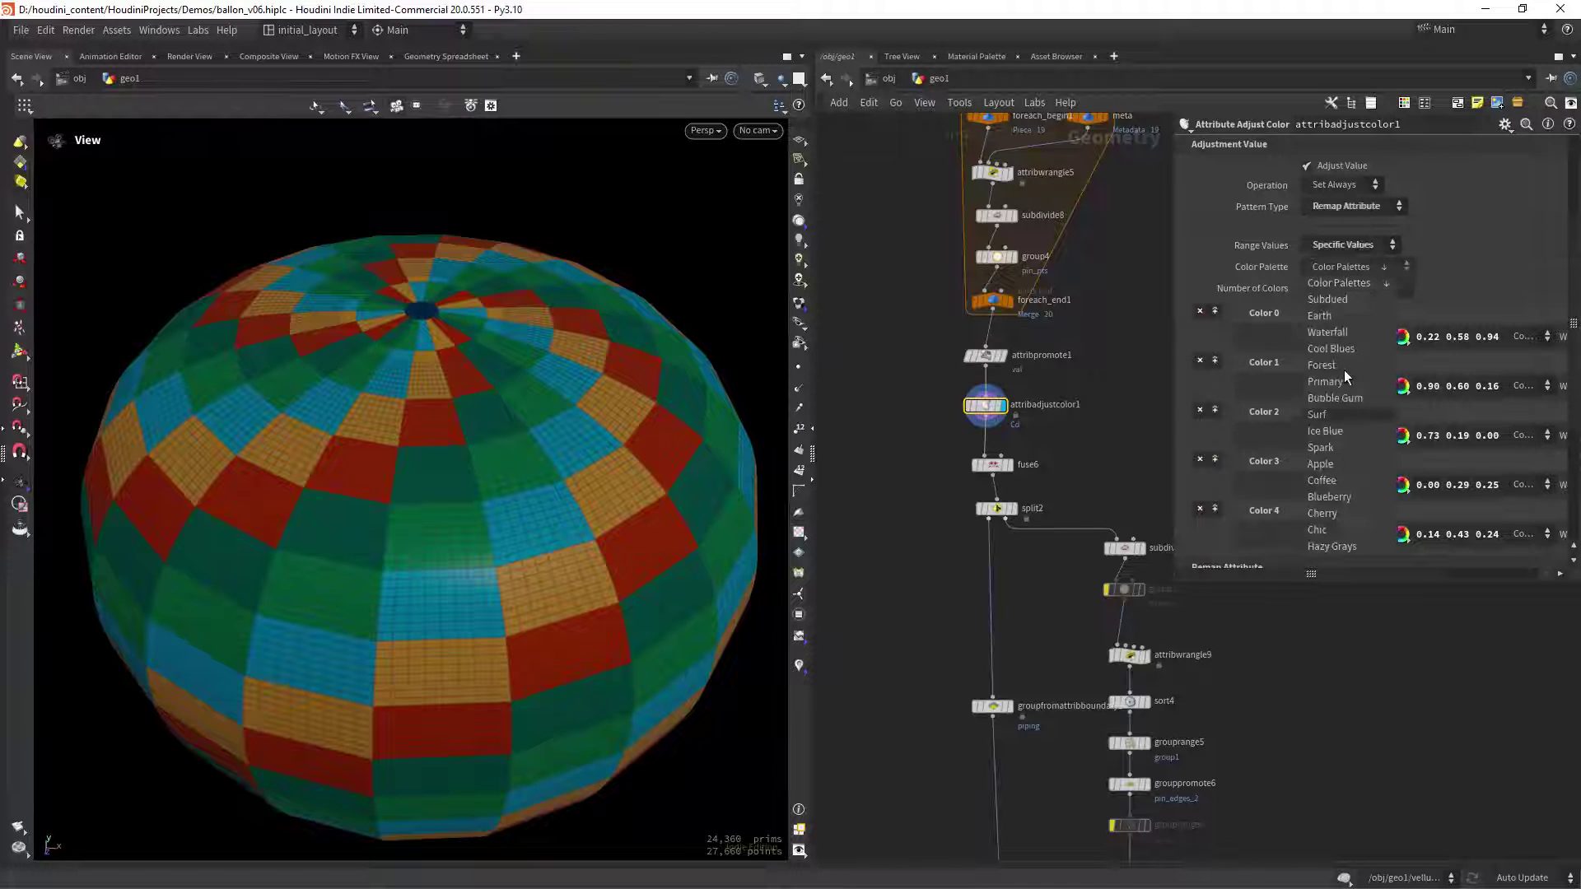
left_click_drag(1566, 281, 1572, 389)
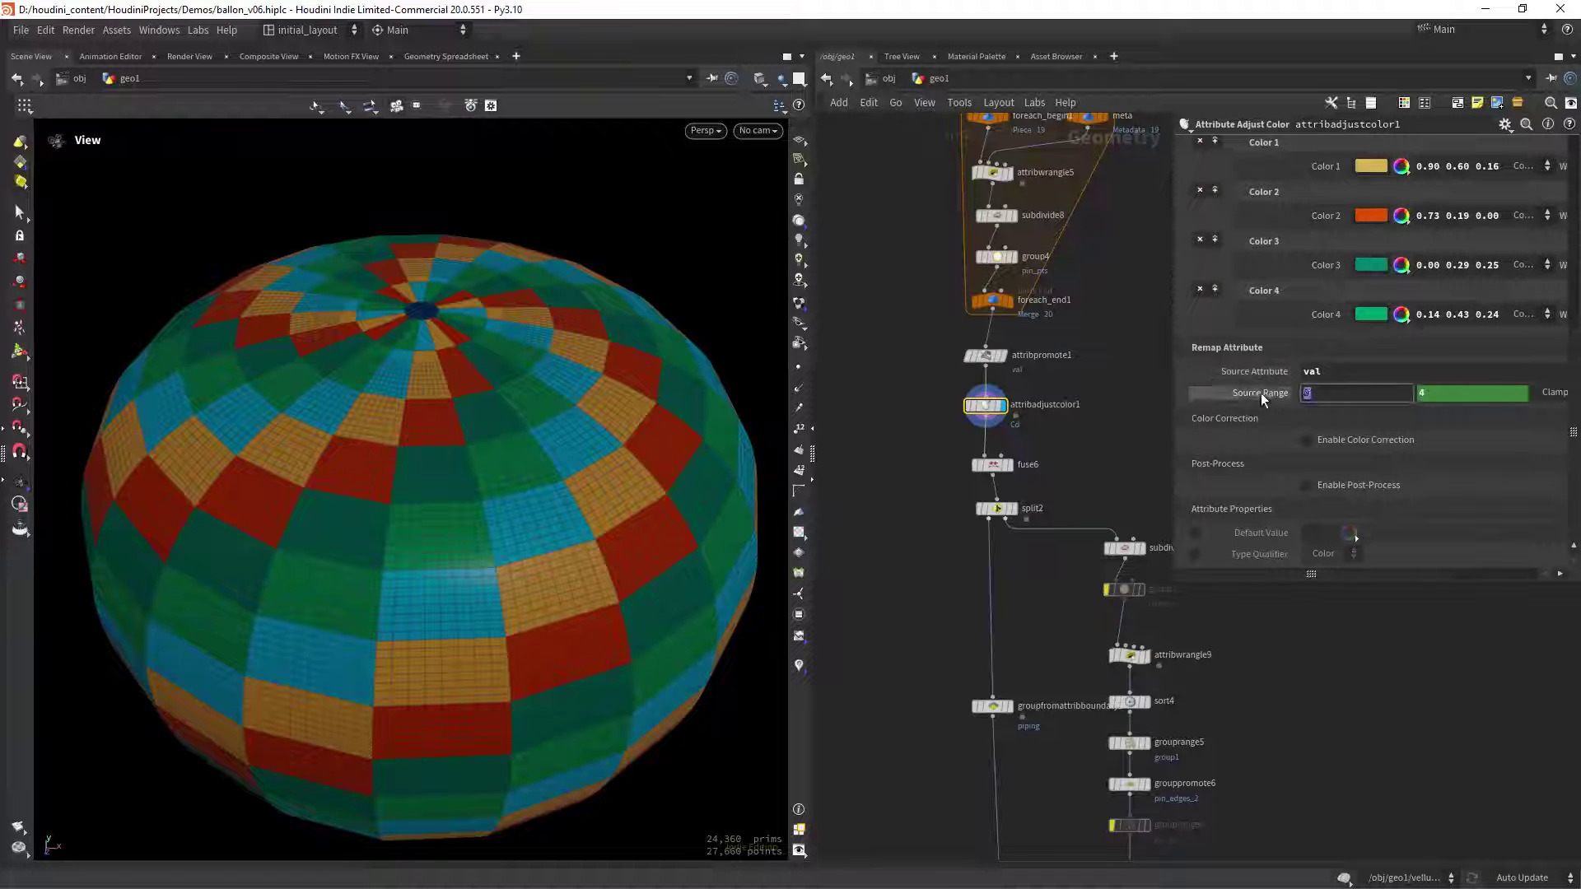
scroll(1577, 384, "up", 3)
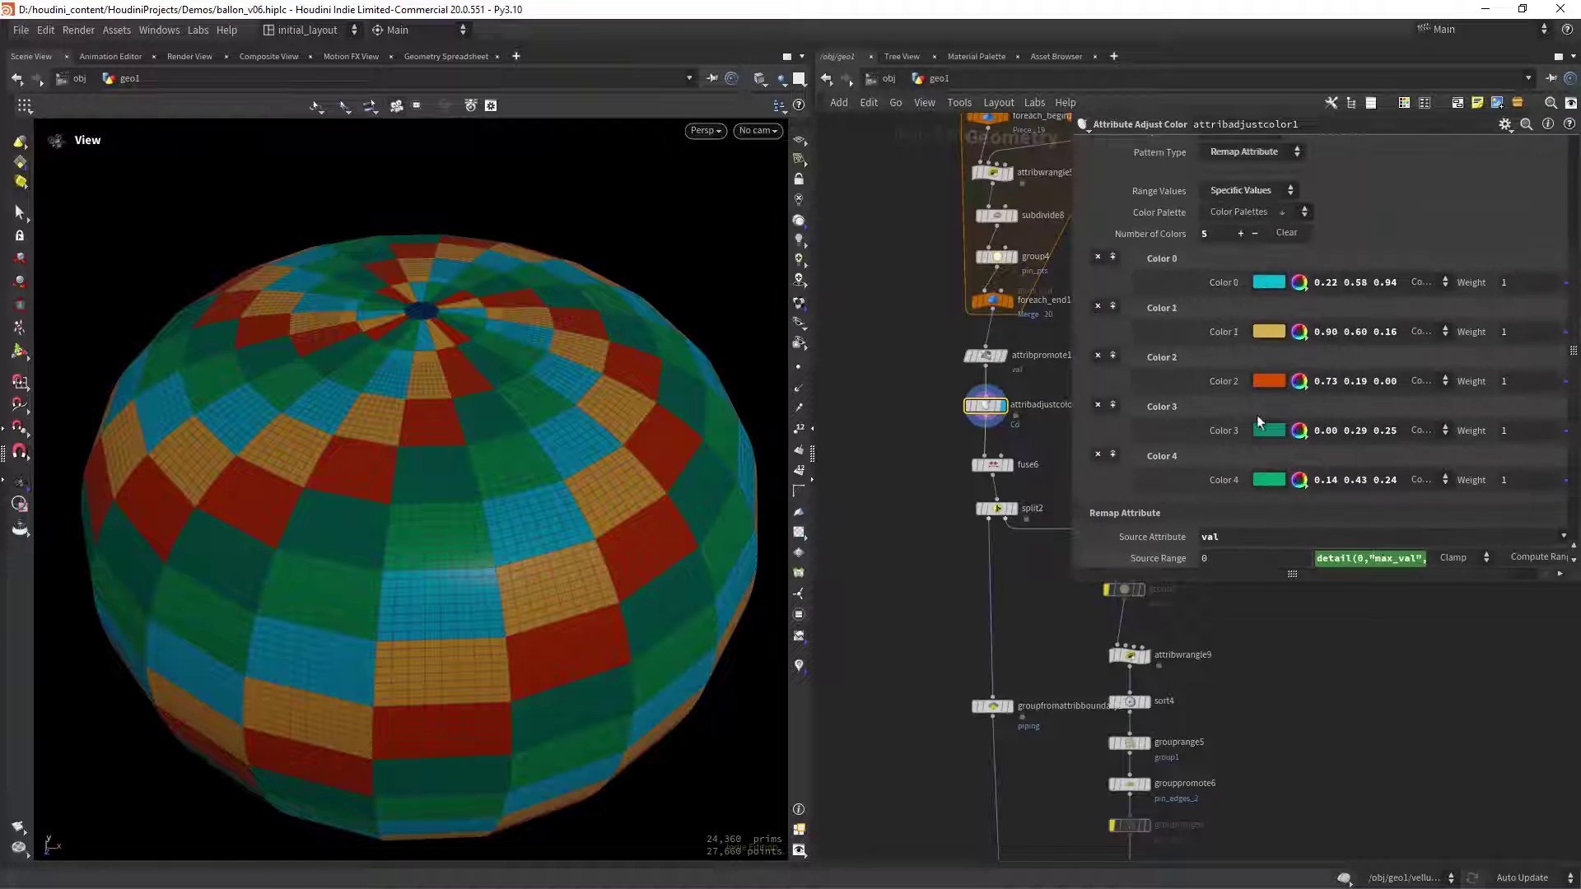
left_click(1244, 212)
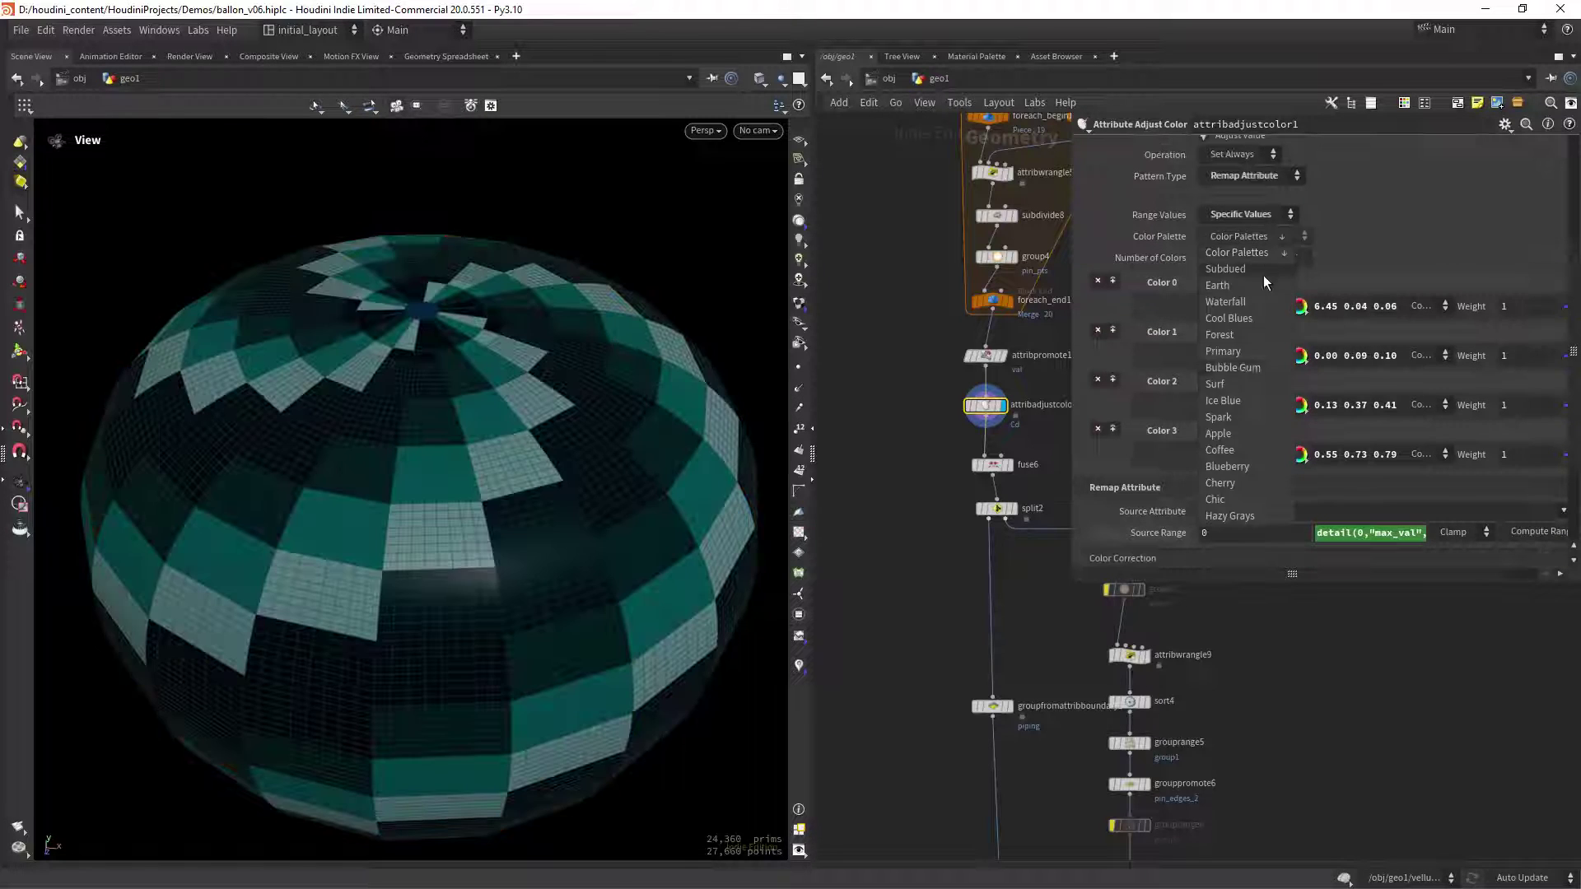
left_click(1252, 334)
scroll(1317, 346, "down", 3)
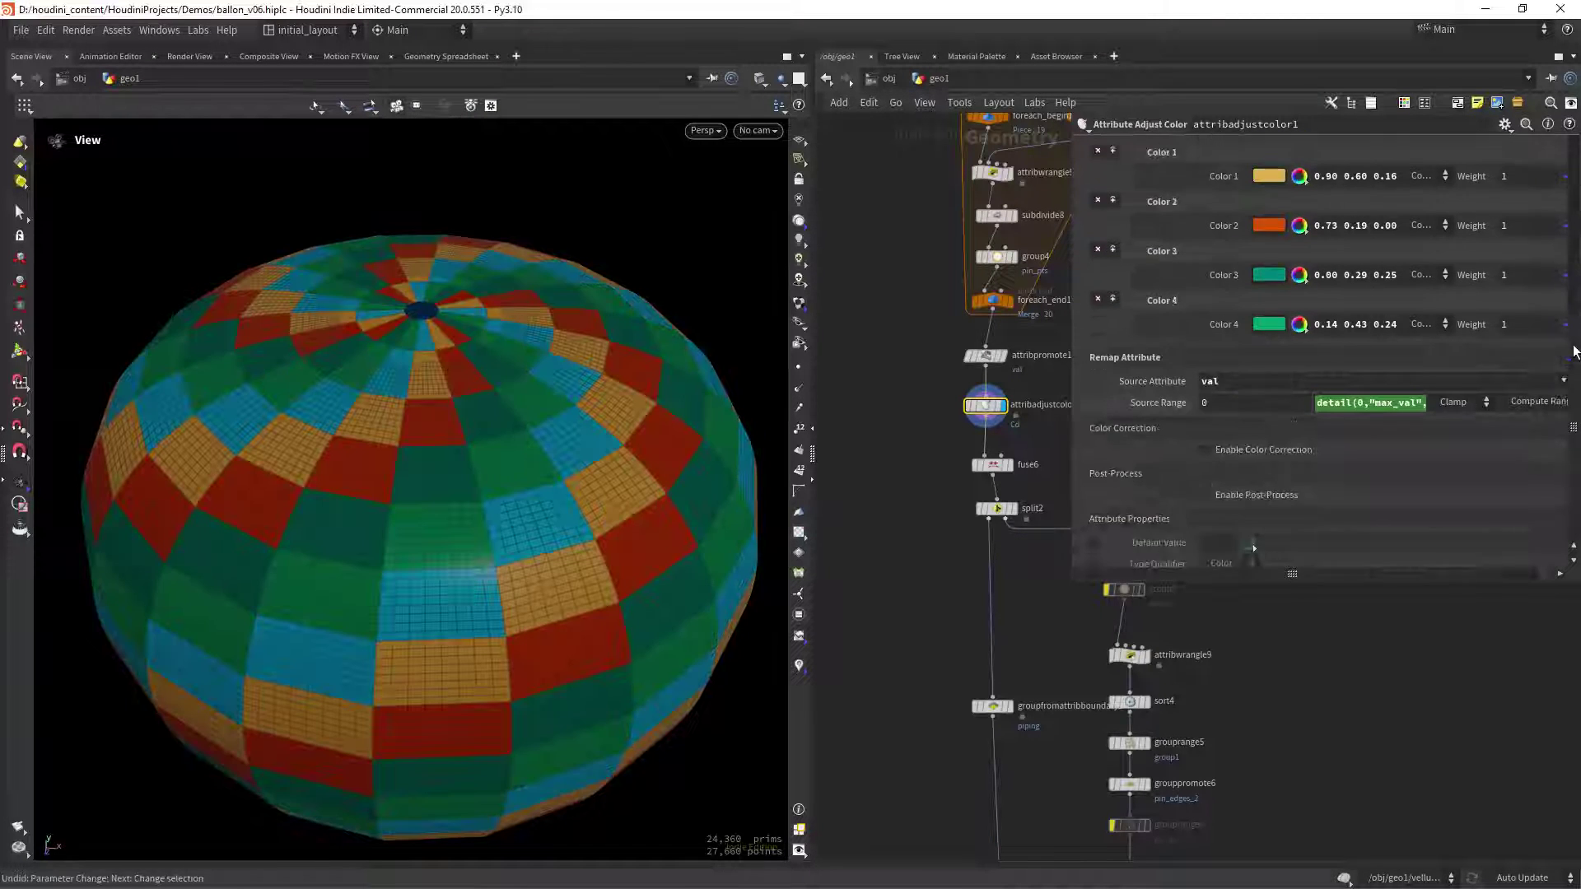
scroll(999, 588, "down", 2)
scroll(1000, 588, "up", 5)
Display the inflated balloon from the vellum cache, viewing its top vent then the whole balloon
left_click(896, 542)
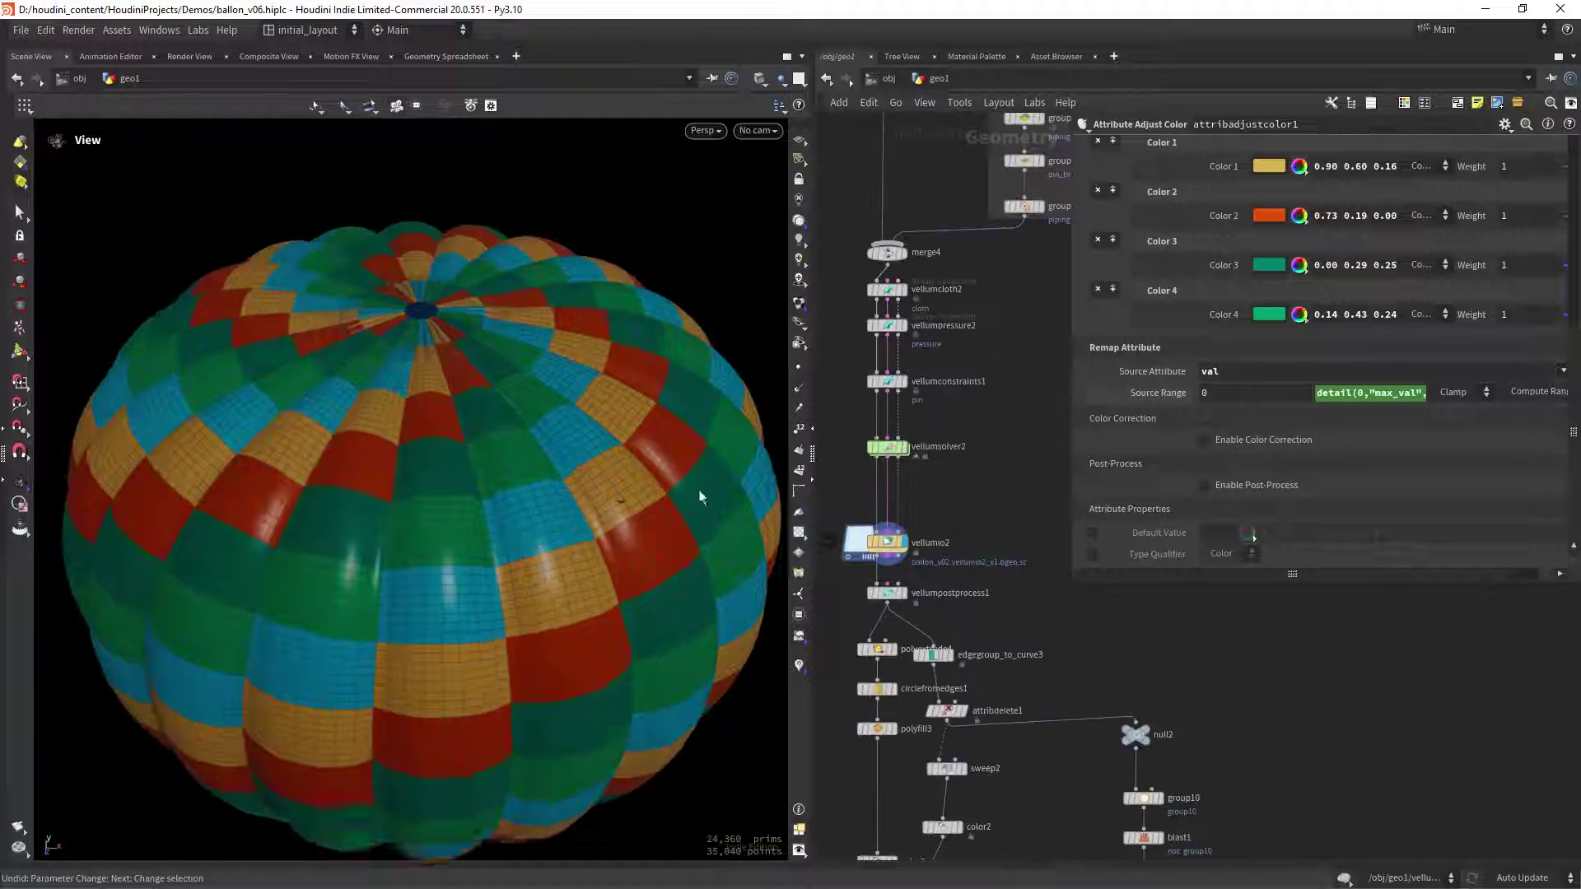
left_click_drag(570, 595, 636, 464)
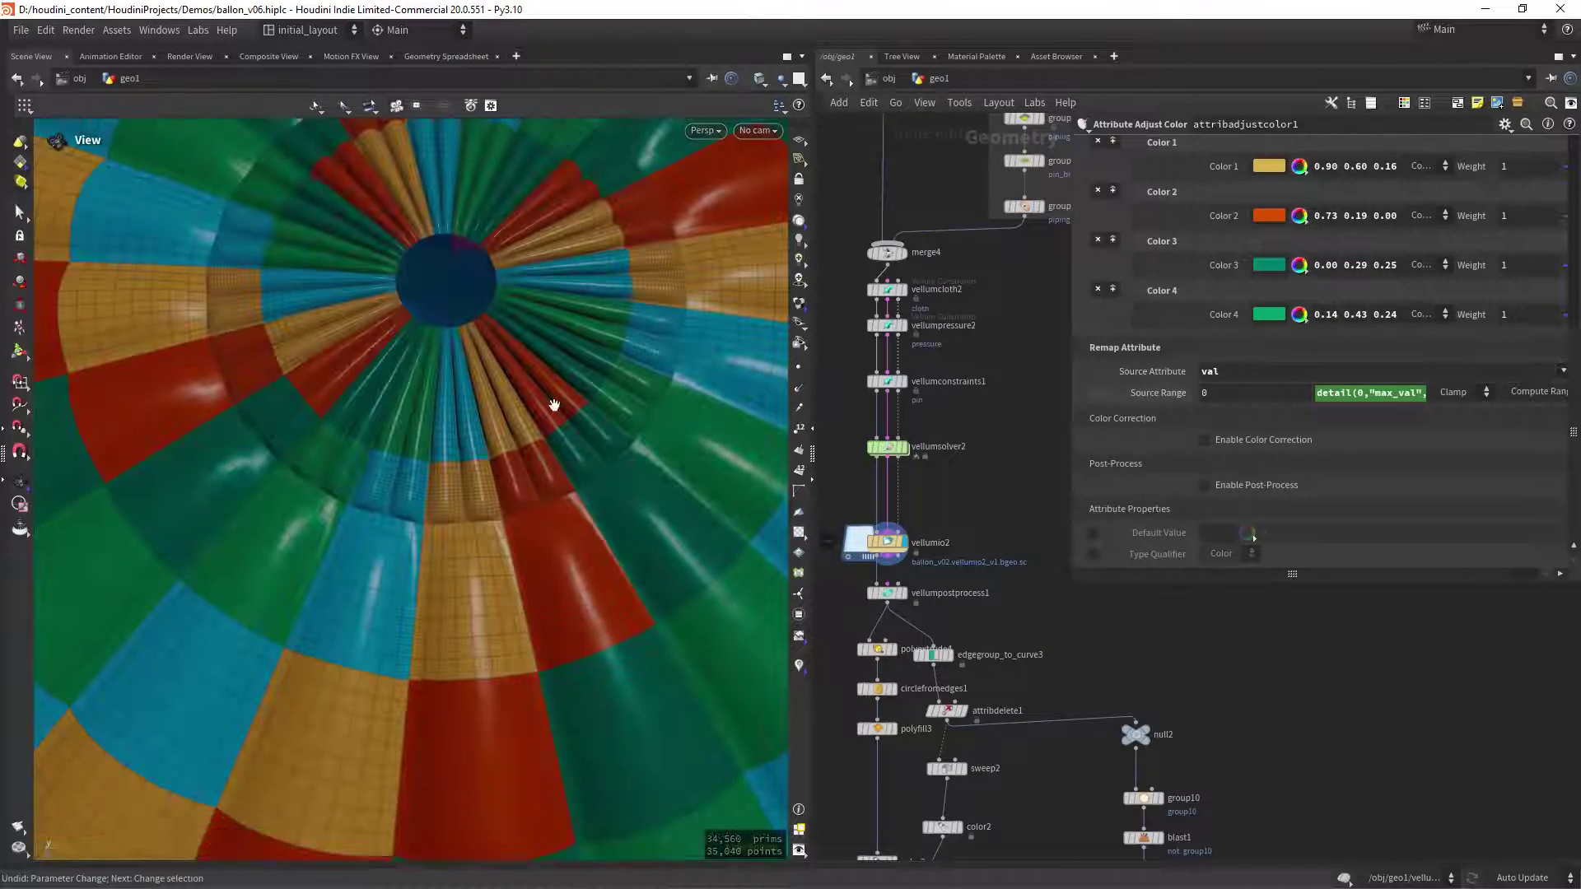
right_click_drag(547, 451, 639, 367)
Switch to wireframe and display the piping edge group on the balloon
key("w")
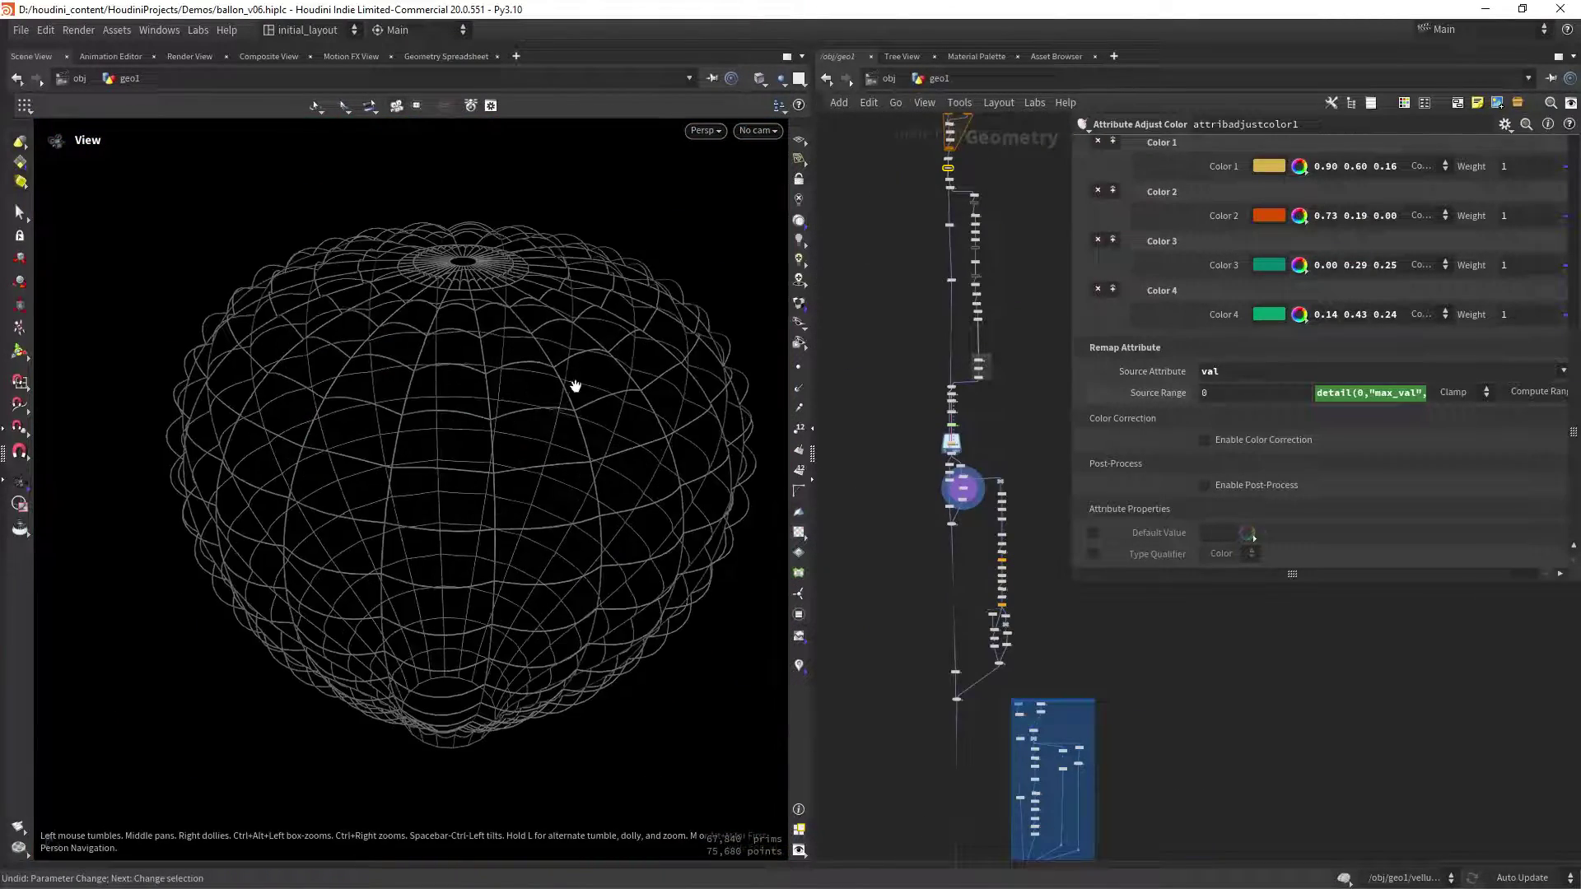
left_click_drag(582, 388, 542, 416)
scroll(949, 334, "up", 6)
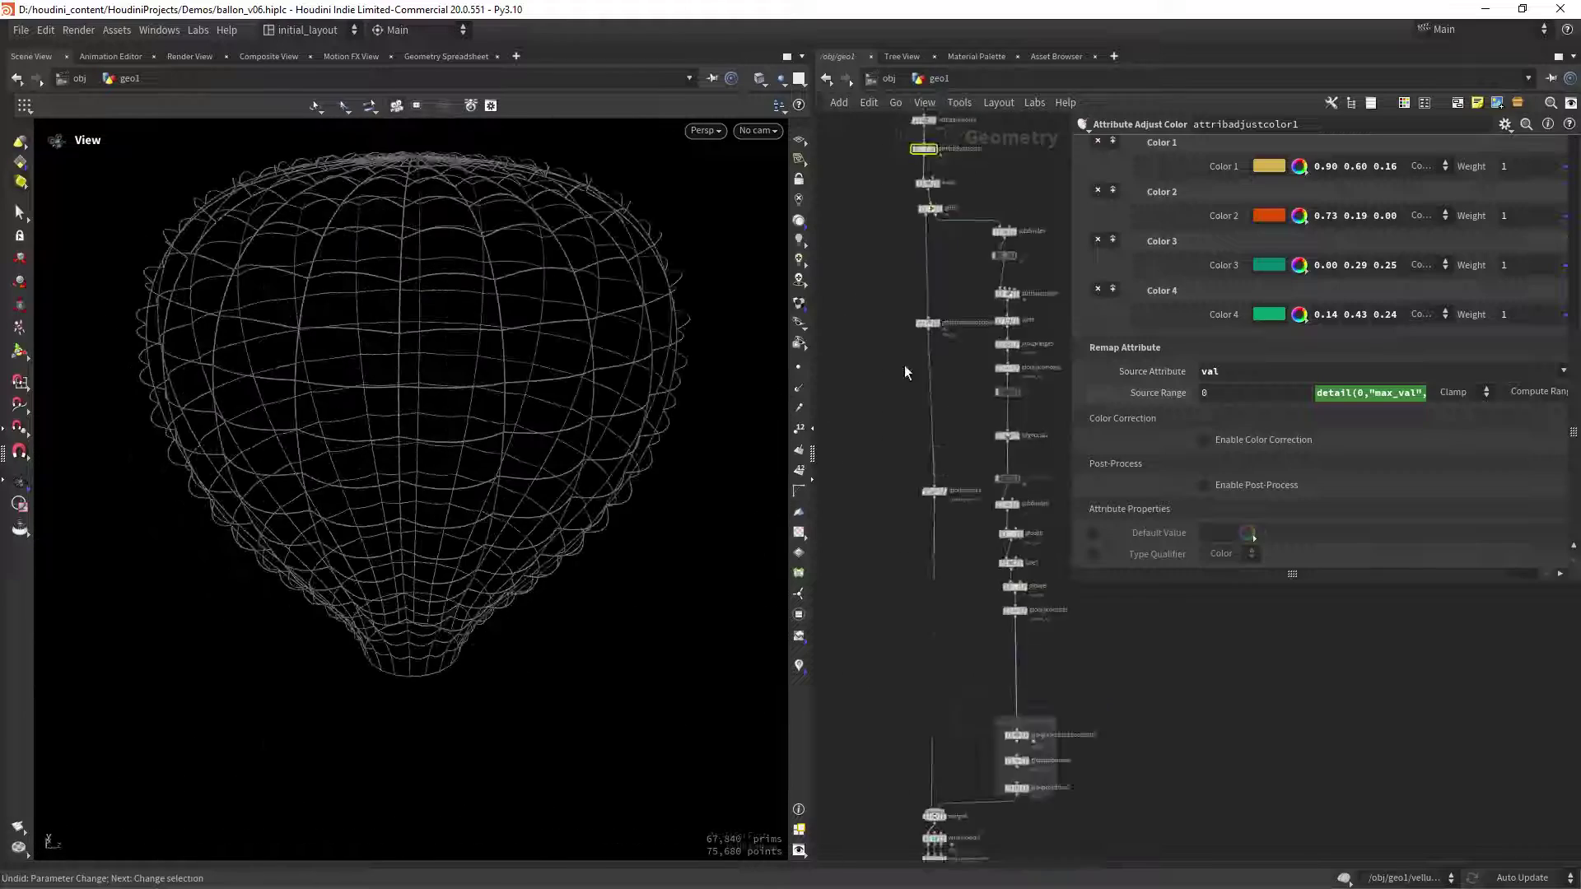
left_click(871, 409)
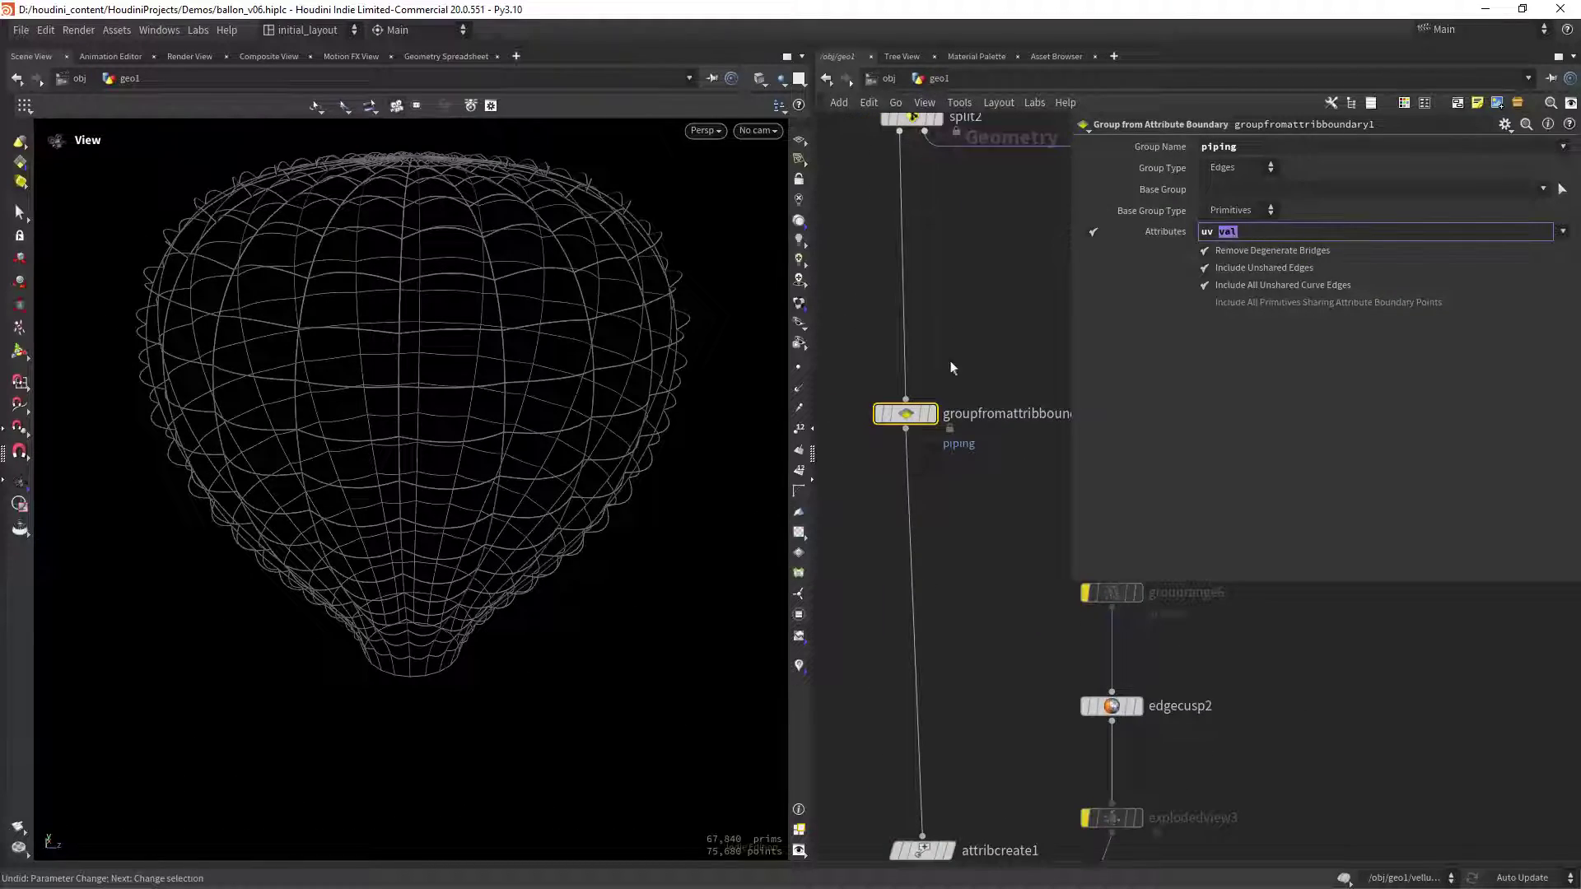
left_click(928, 413)
Display the second piping boundary group and the combined piping group on the disc
scroll(966, 320, "down", 2)
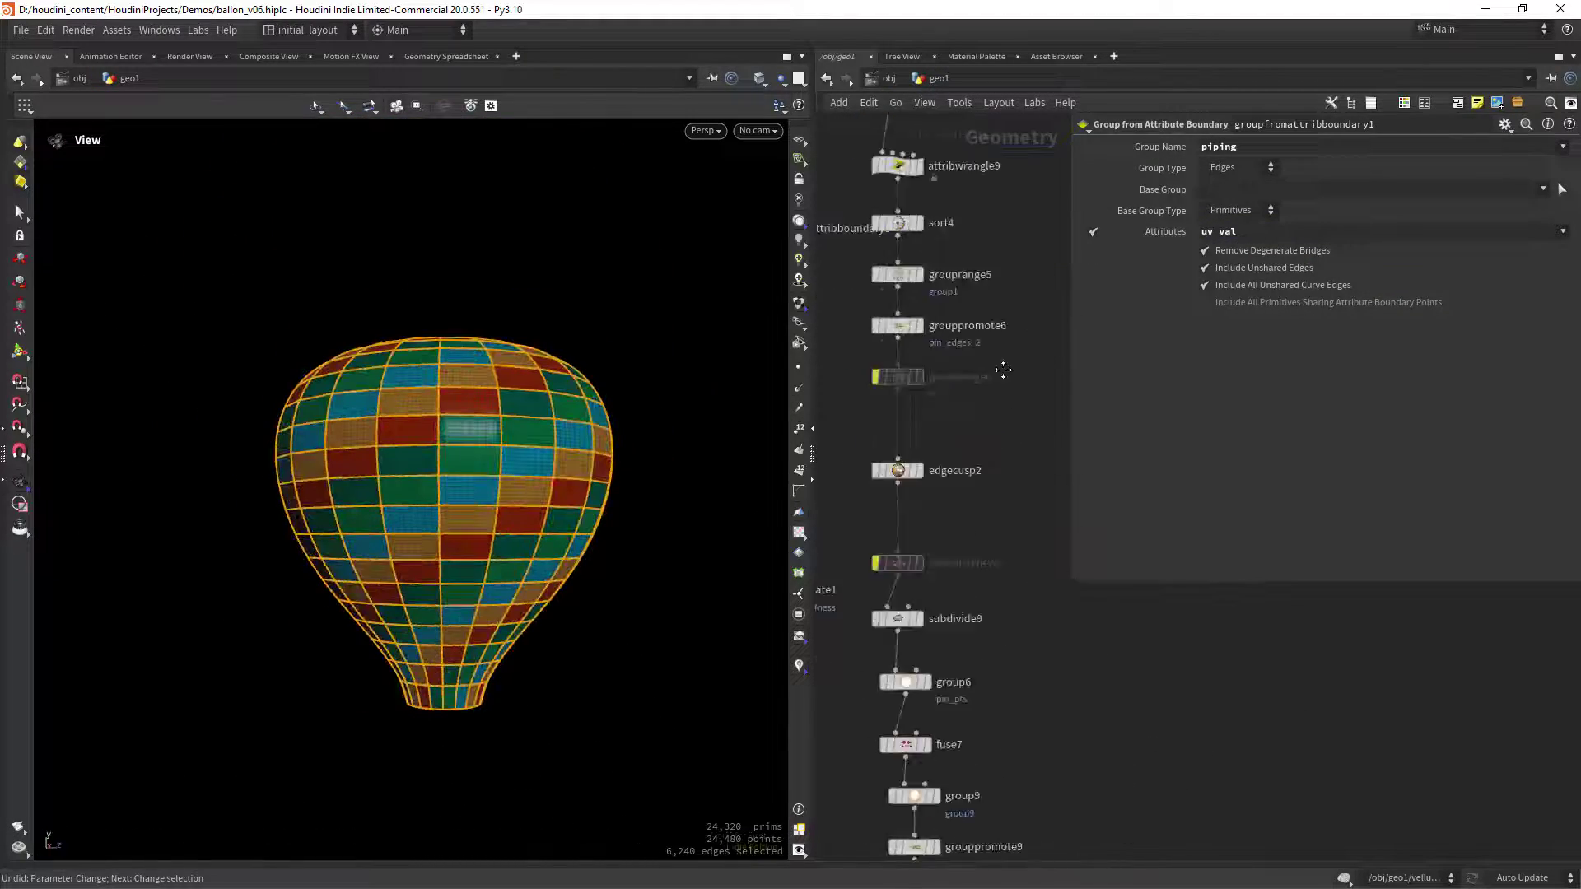
middle_click_drag(998, 372, 989, 181)
middle_click_drag(906, 782, 877, 523)
left_click(933, 552)
left_click_drag(678, 364, 572, 459)
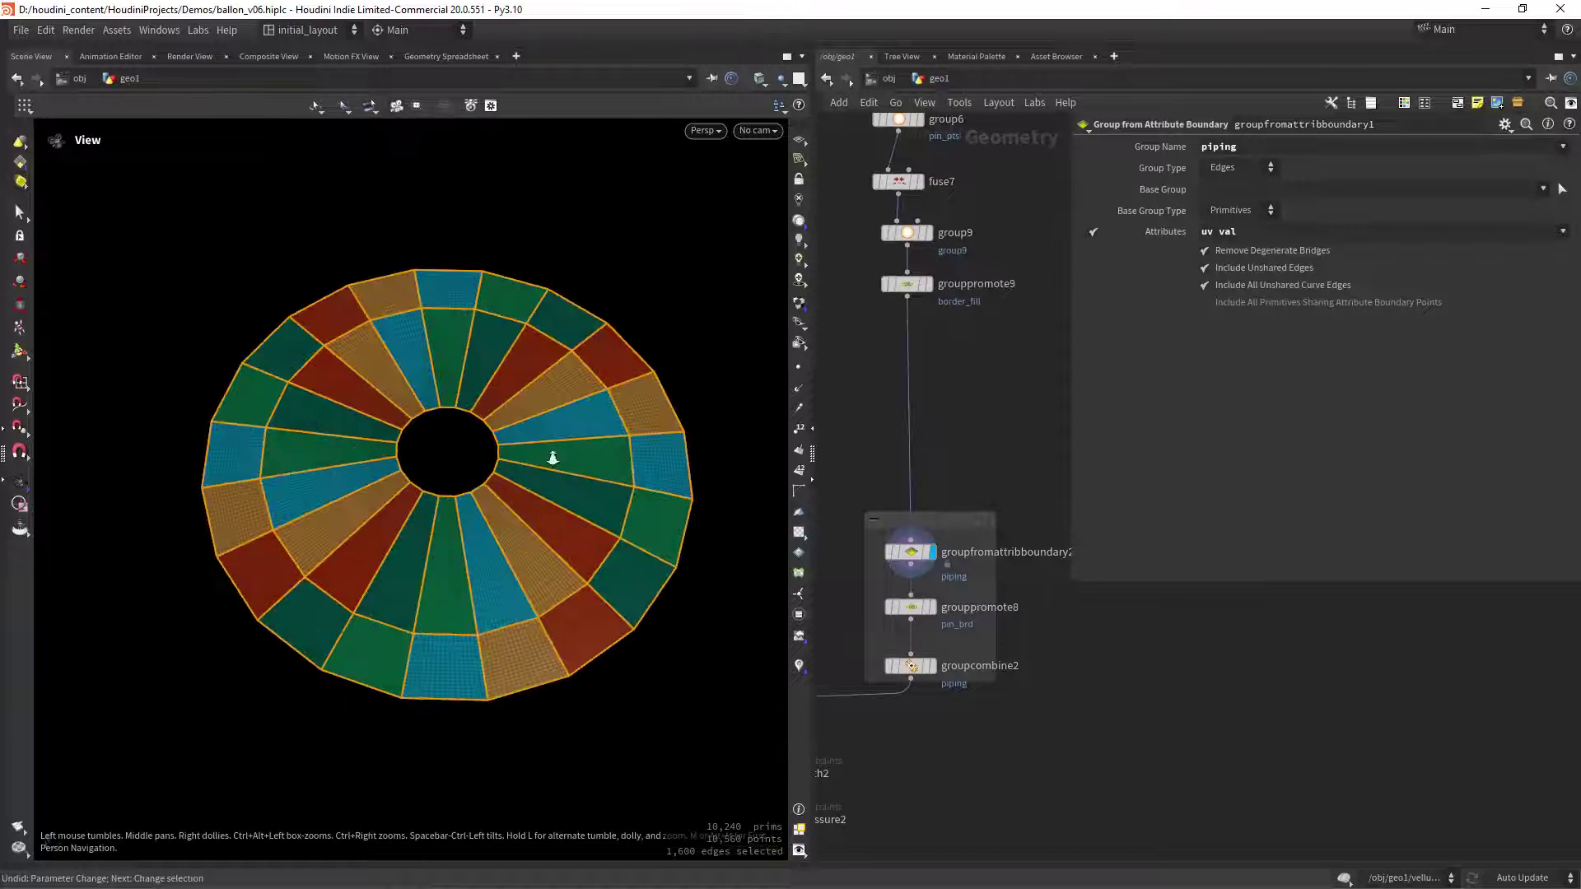
left_click(933, 665)
middle_click_drag(933, 665, 940, 597)
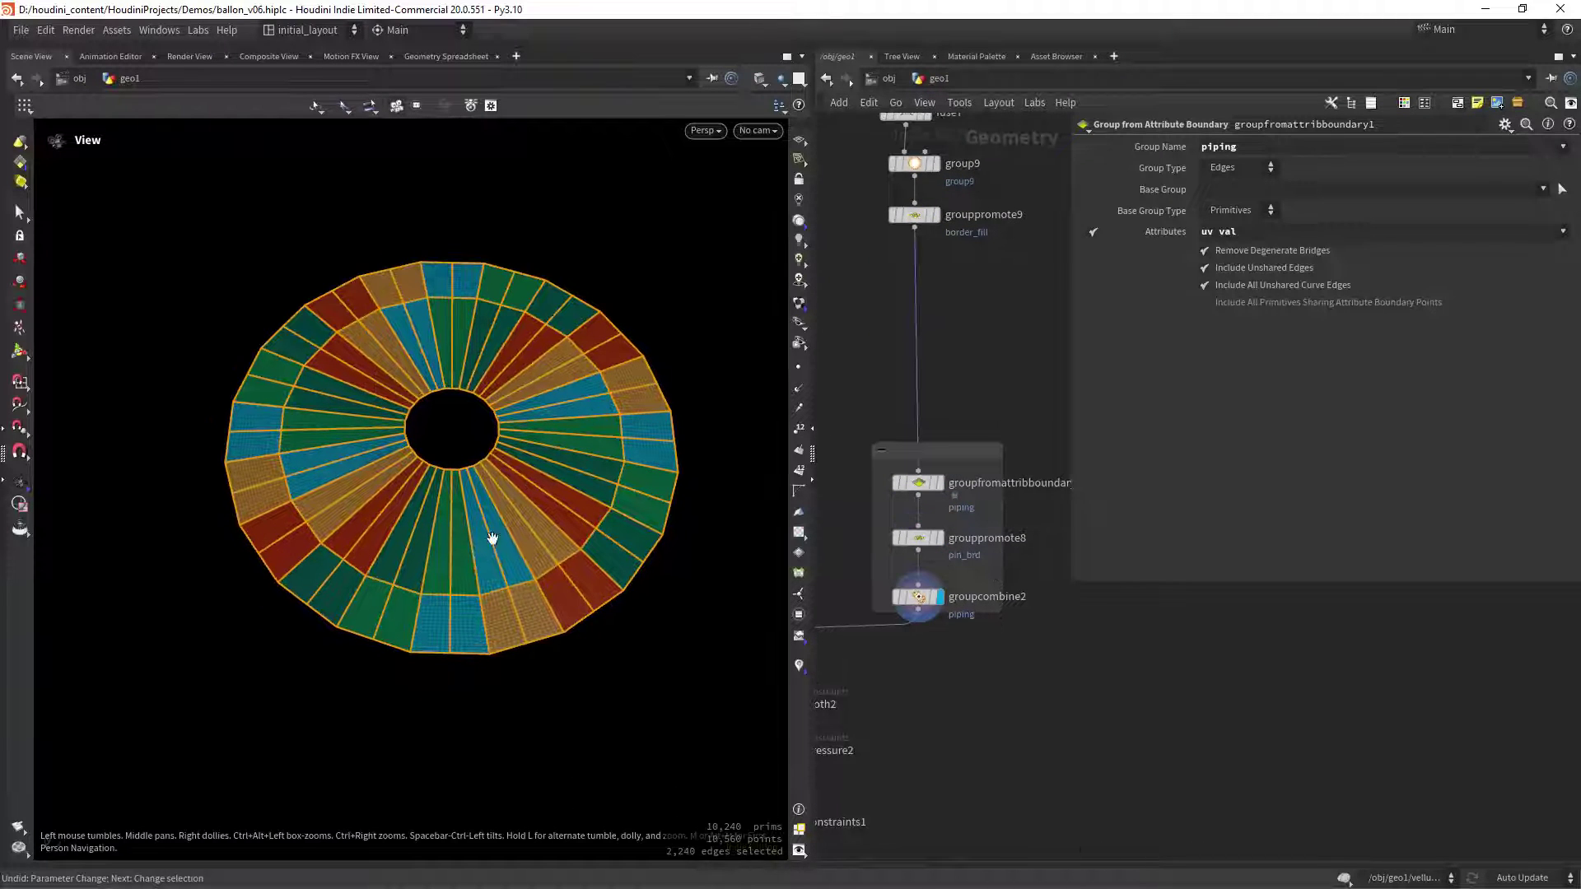
scroll(939, 329, "down", 3)
scroll(906, 387, "up", 3)
Display the piping edges converted to curves, then the swept piping tubes
left_click(914, 384)
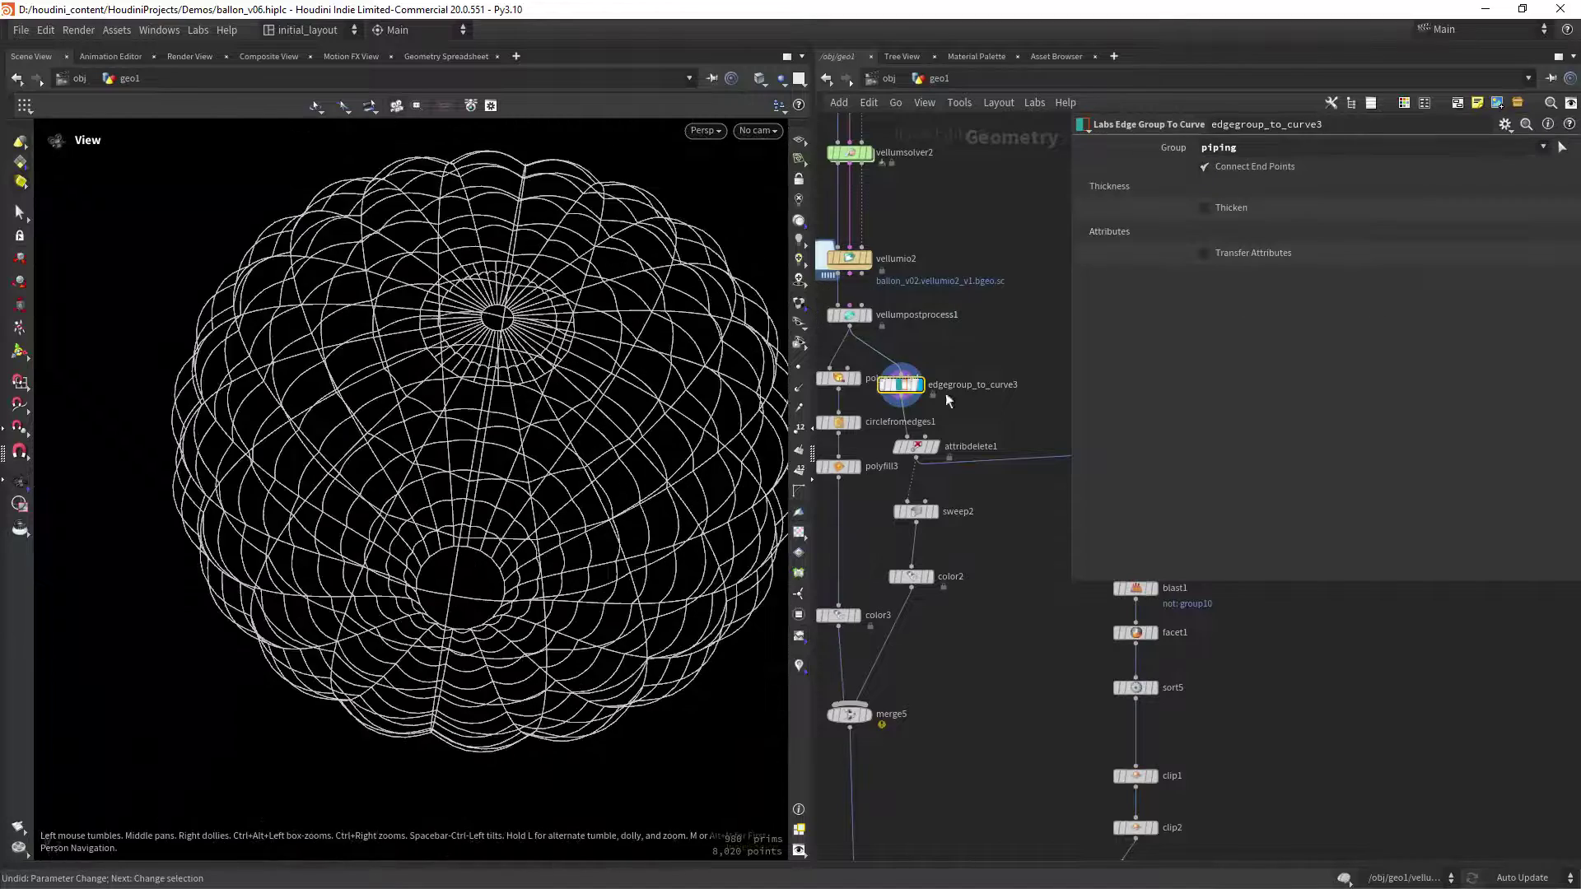
left_click(932, 511)
scroll(996, 477, "down", 3)
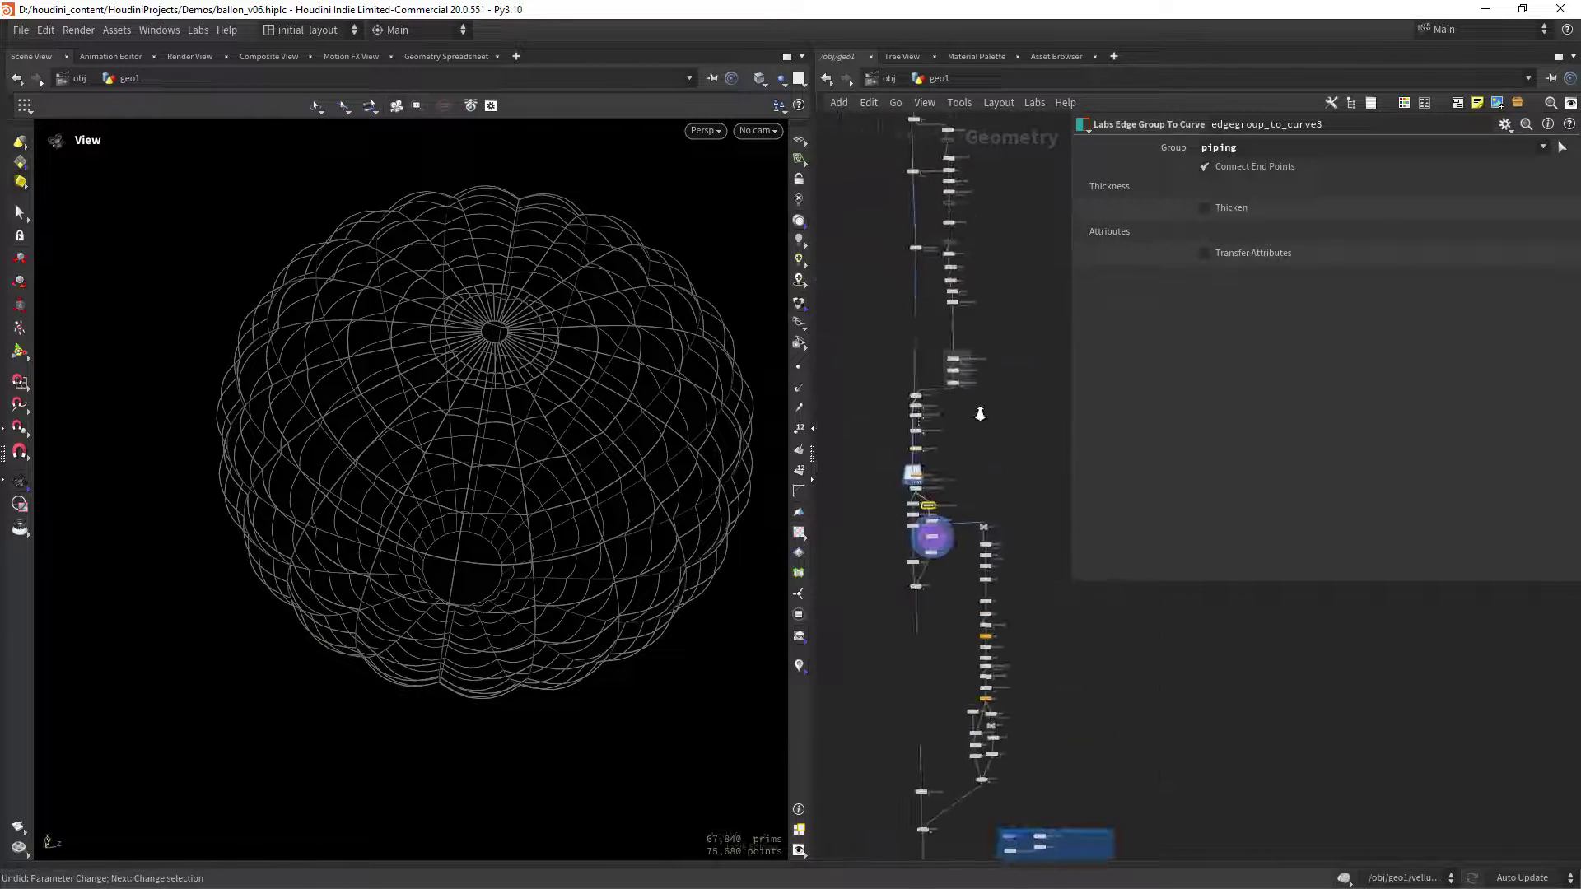
scroll(922, 560, "up", 5)
scroll(930, 399, "up", 8)
Display the ropes and ring together and orbit around the balloon
left_click(914, 464)
left_click_drag(576, 507, 434, 598)
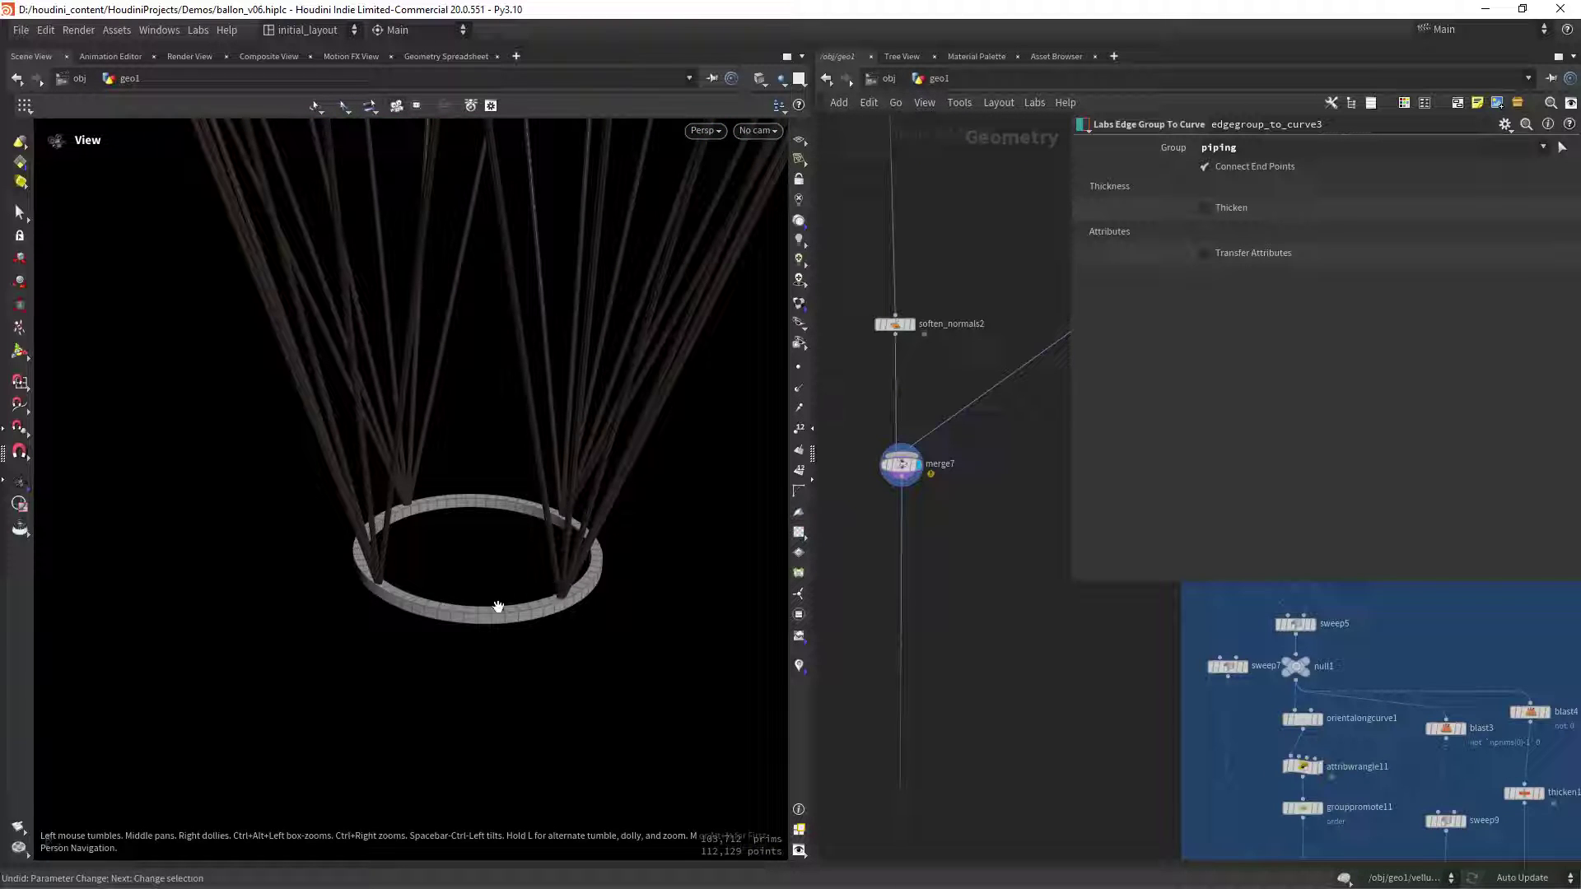
left_click_drag(609, 564, 525, 555)
scroll(1018, 481, "down", 5)
scroll(981, 407, "up", 5)
Display the single rope curve, the copied rope curves and the second rope cone
left_click(947, 381)
left_click(947, 437)
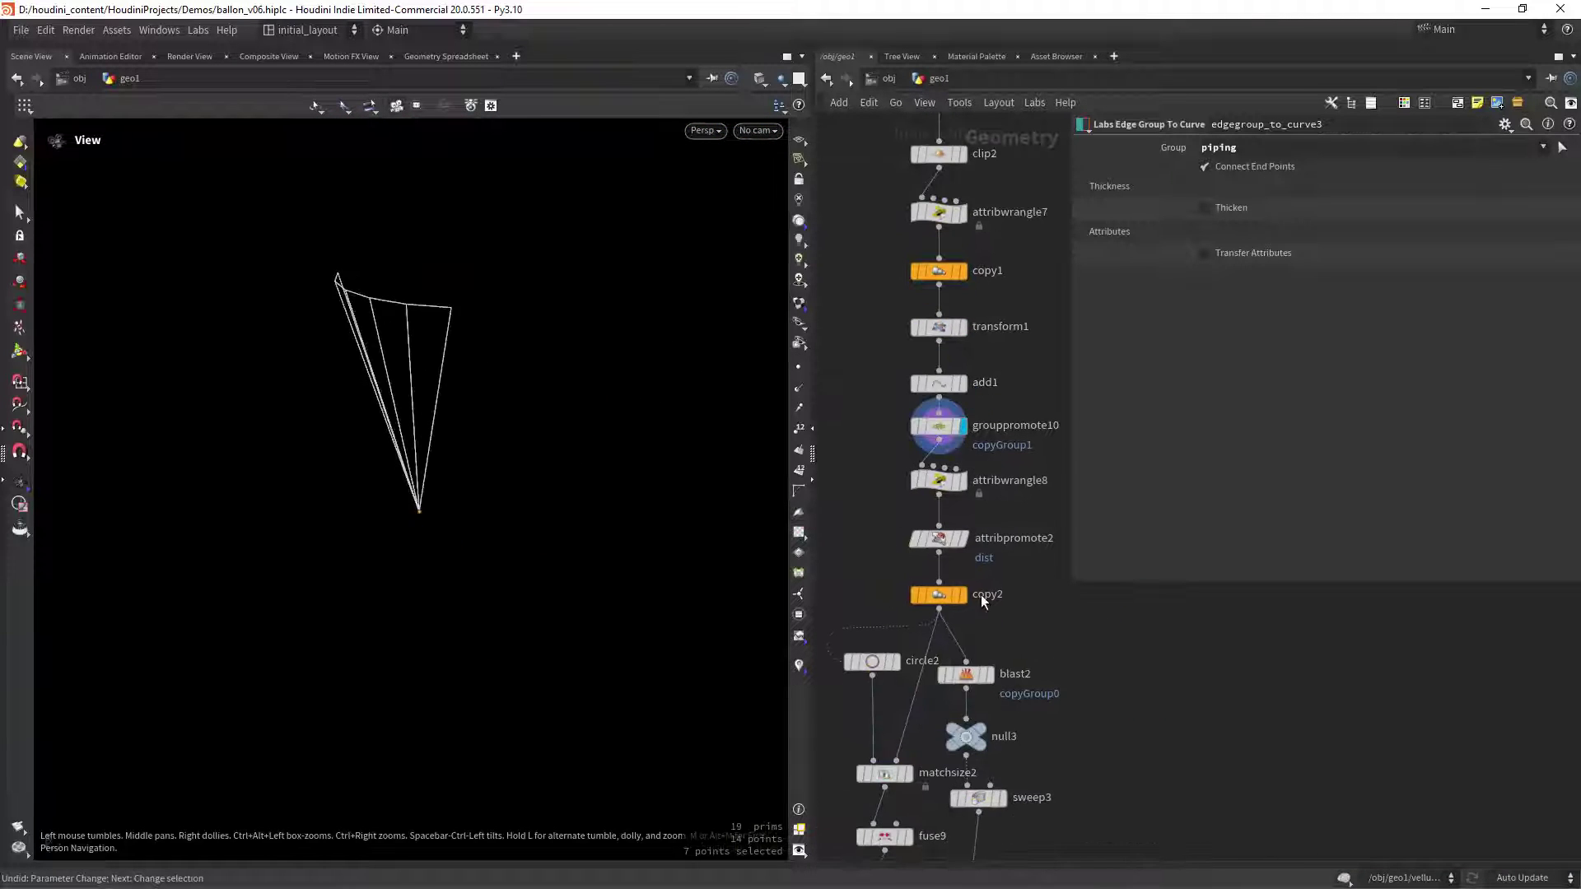
middle_click_drag(974, 597, 1028, 410)
scroll(568, 527, "up", 5)
mouse_move(965, 329)
left_click(962, 523)
Inspect the distance wrangle's dist VEX code
scroll(876, 401, "up", 2)
middle_click_drag(877, 401, 864, 479)
left_click(955, 434)
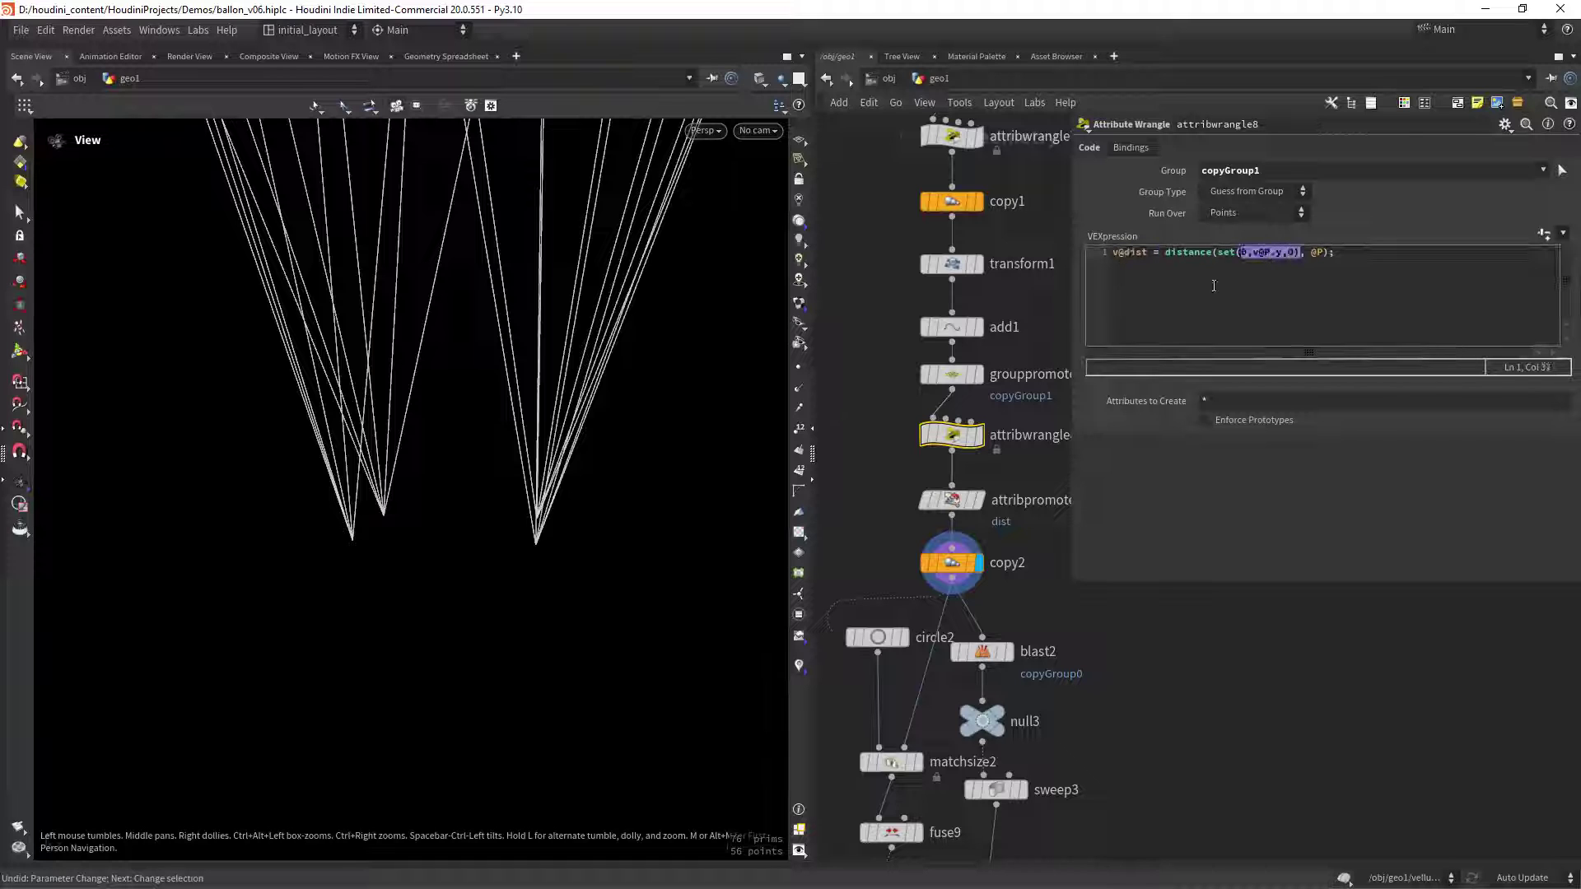
scroll(490, 458, "down", 3)
Display the ring circle alone and with the ropes, checking its dist-based scale expression
middle_click_drag(857, 570, 881, 479)
left_click(928, 547)
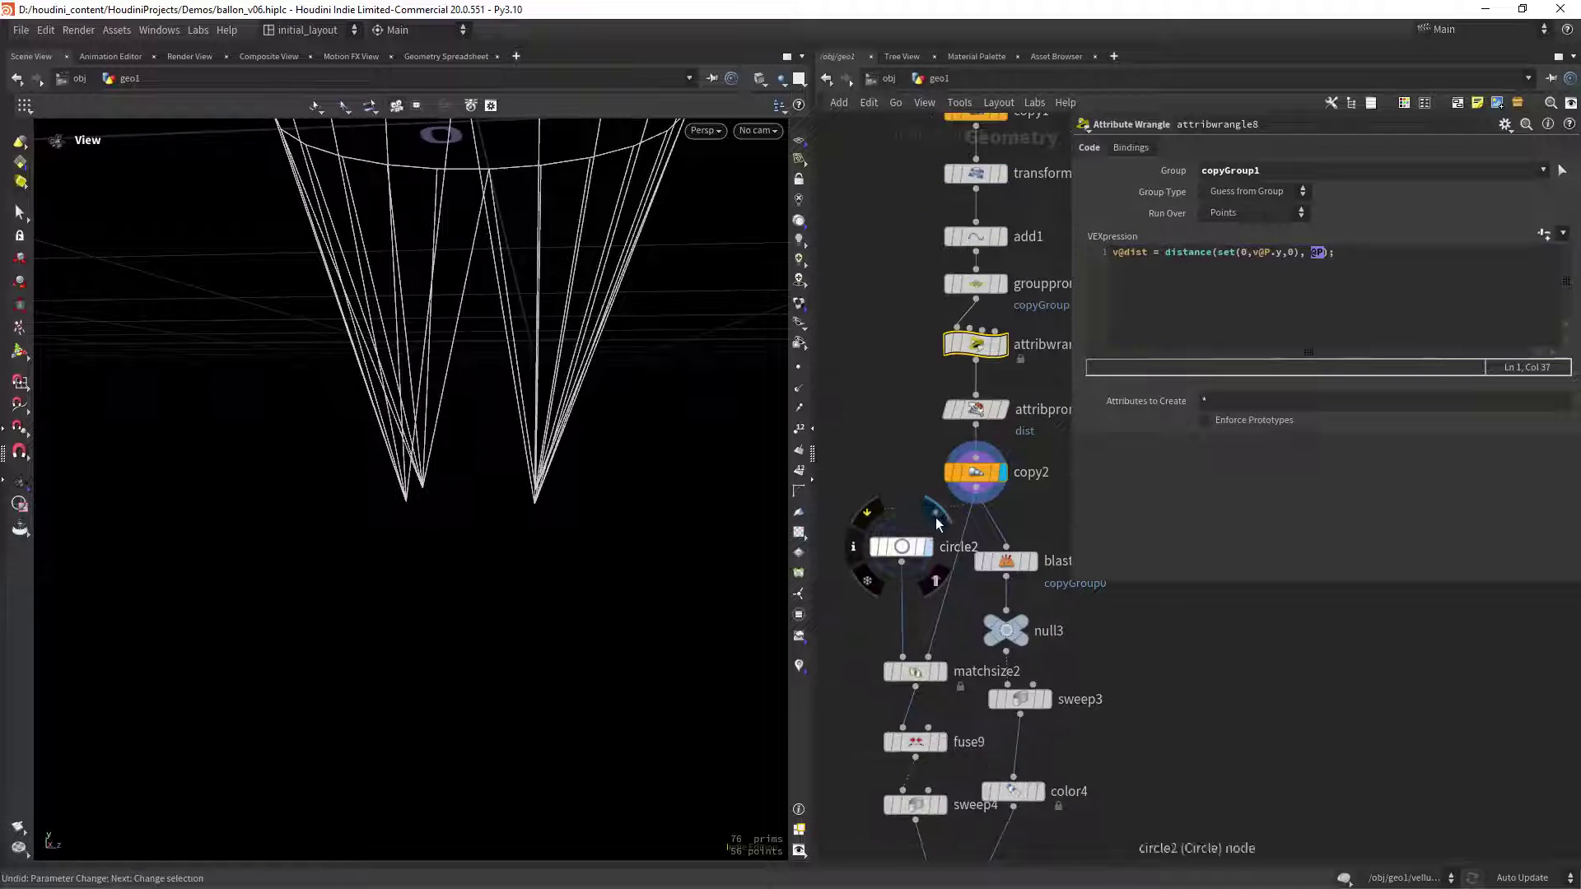
left_click(914, 547)
middle_click_drag(906, 577, 877, 335)
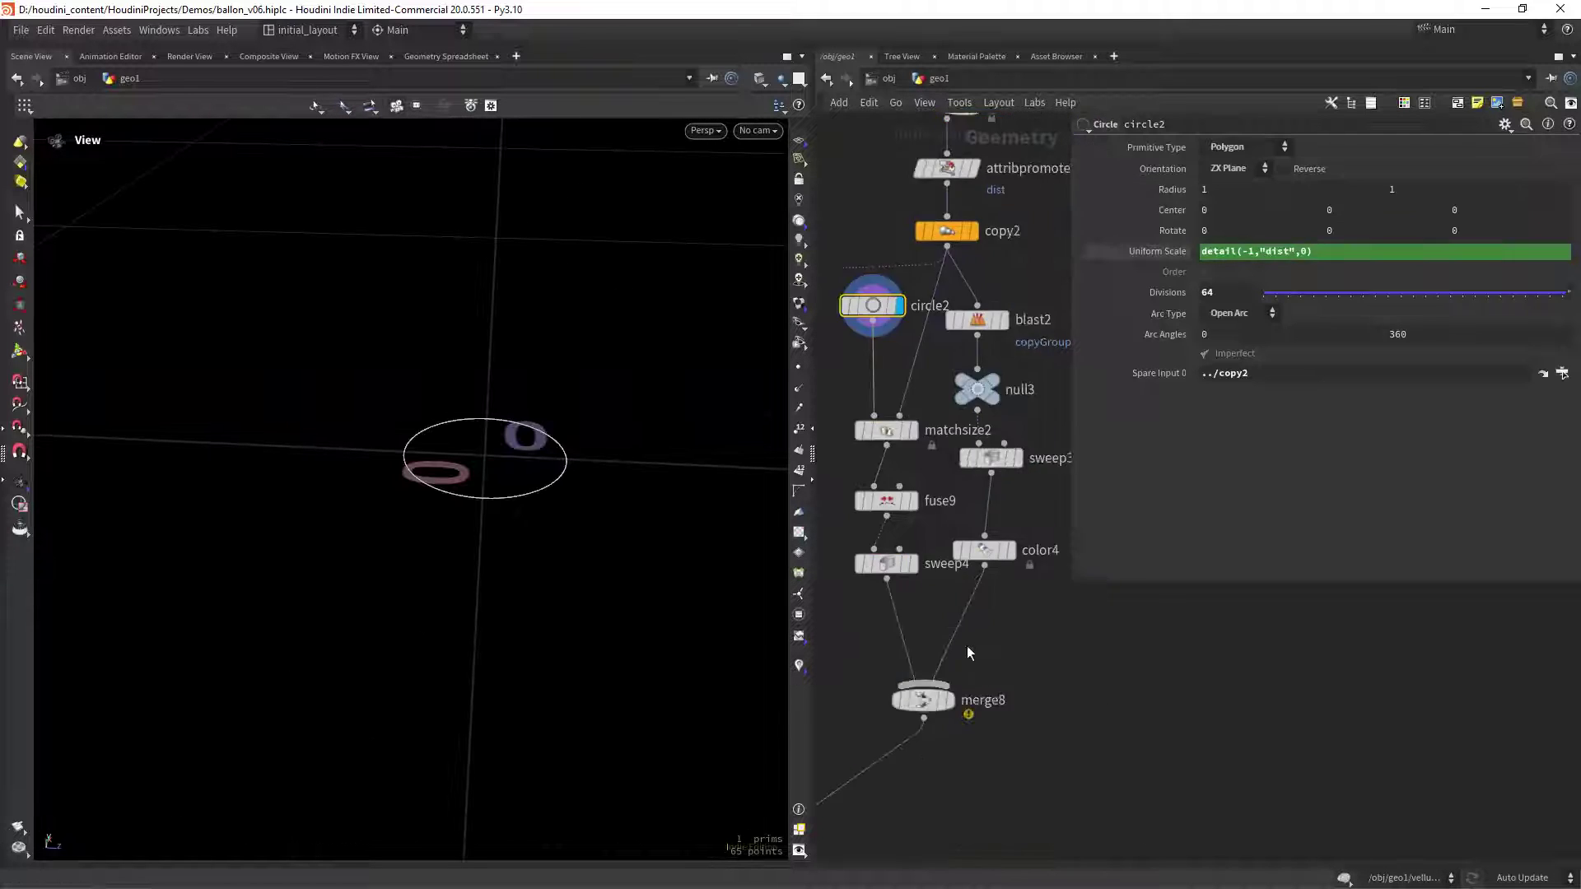
left_click(949, 700)
left_click(914, 466)
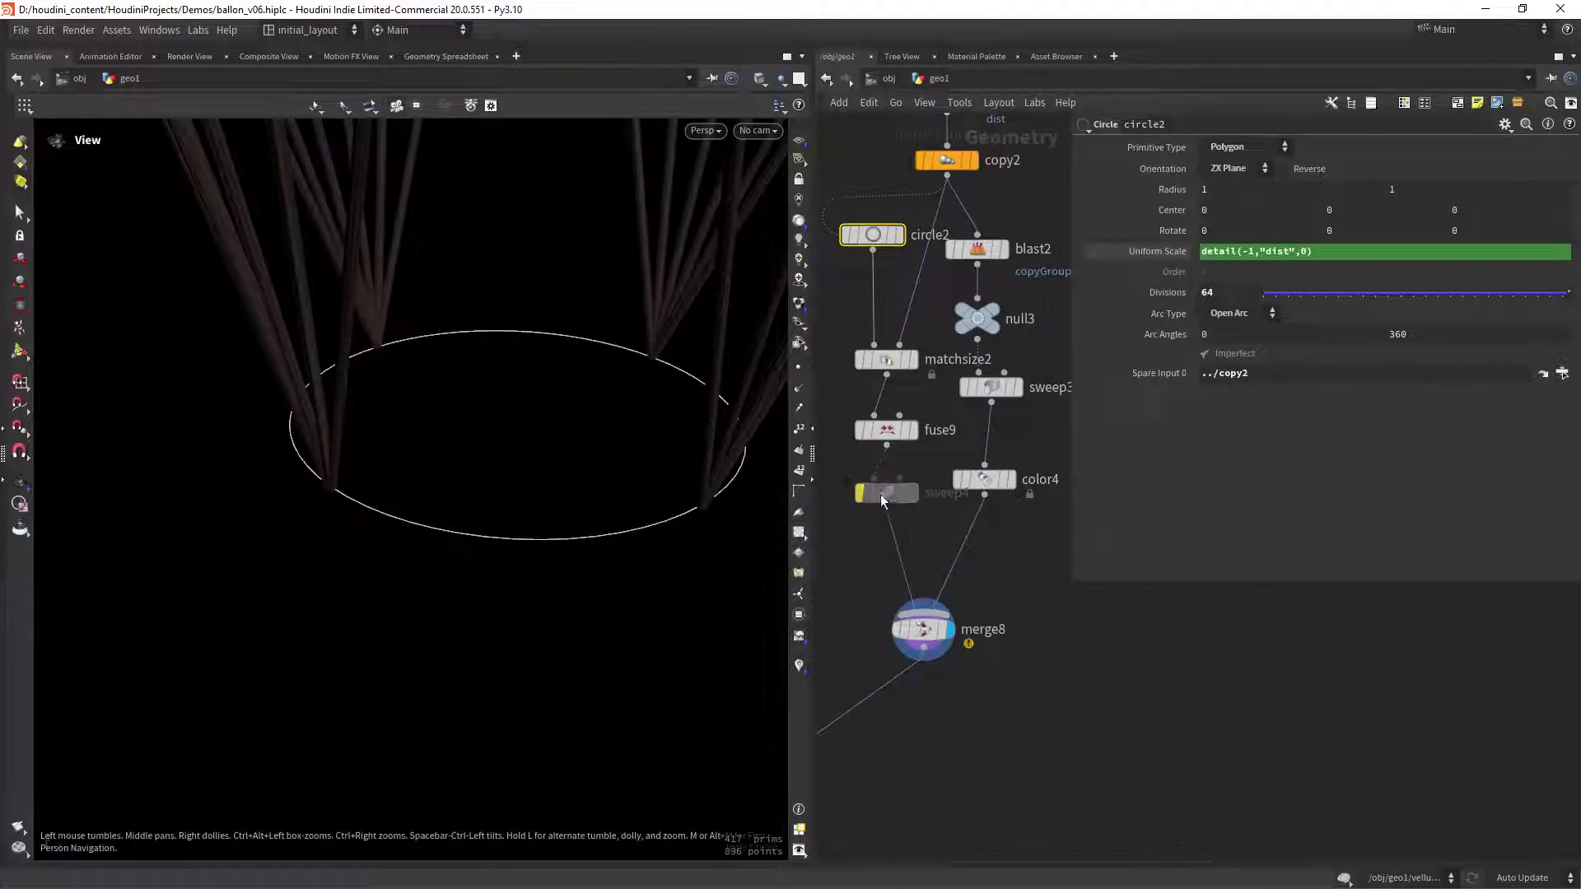
Bring up the woven wicker basket and view it from a higher angle
scroll(583, 519, "down", 3)
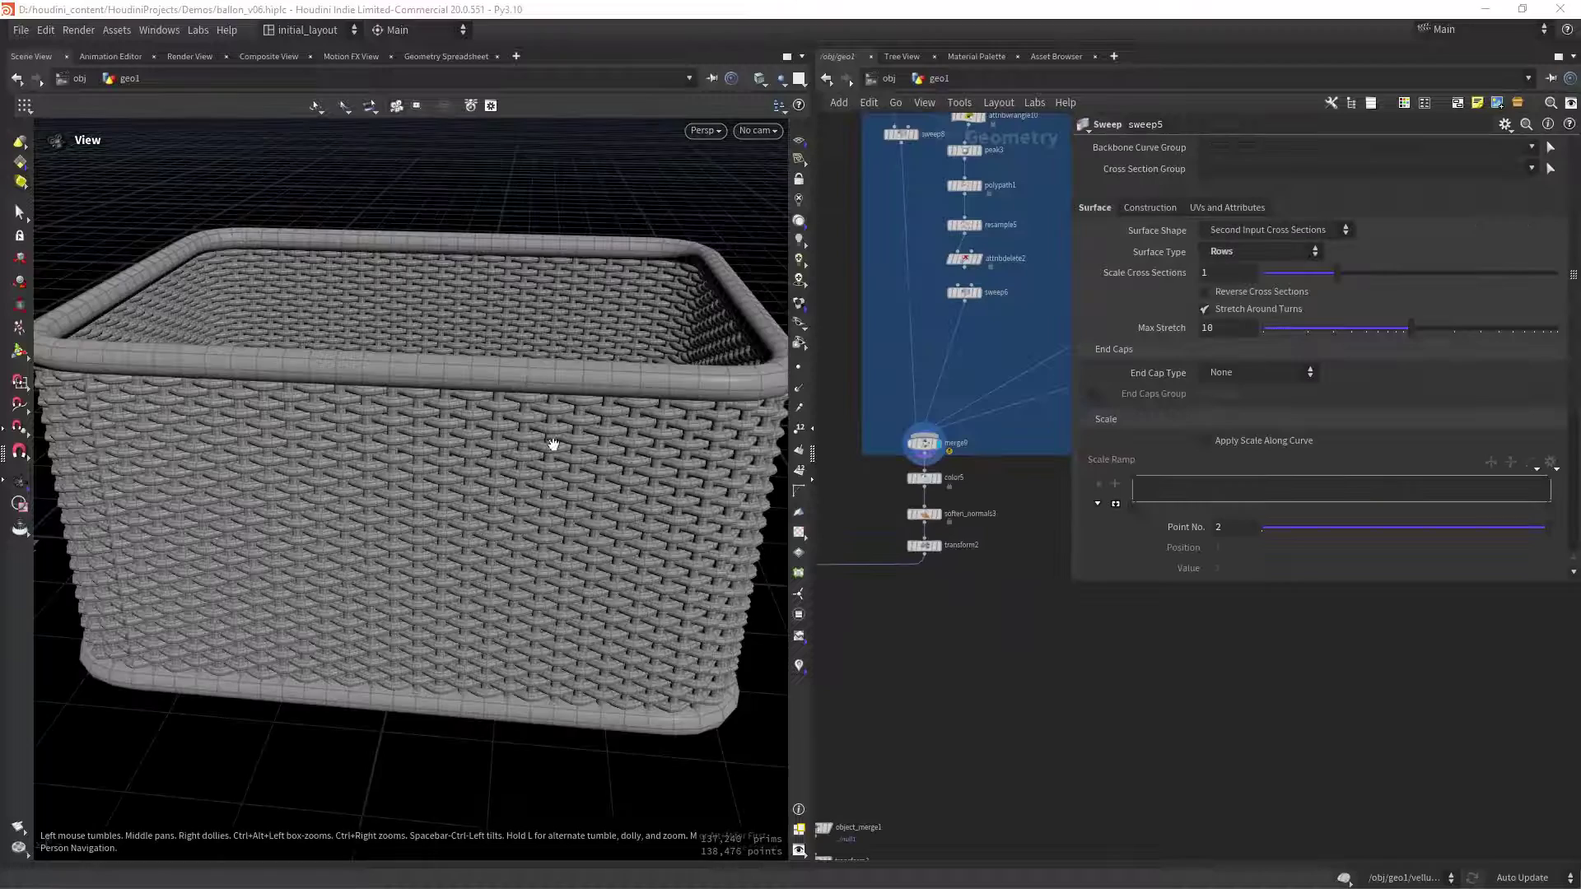
scroll(575, 483, "down", 3)
scroll(577, 451, "up", 5)
scroll(558, 466, "down", 3)
left_click_drag(540, 519, 522, 478)
scroll(522, 477, "down", 3)
Display the basket's swept box output at sweep5
left_click_drag(813, 304, 704, 304)
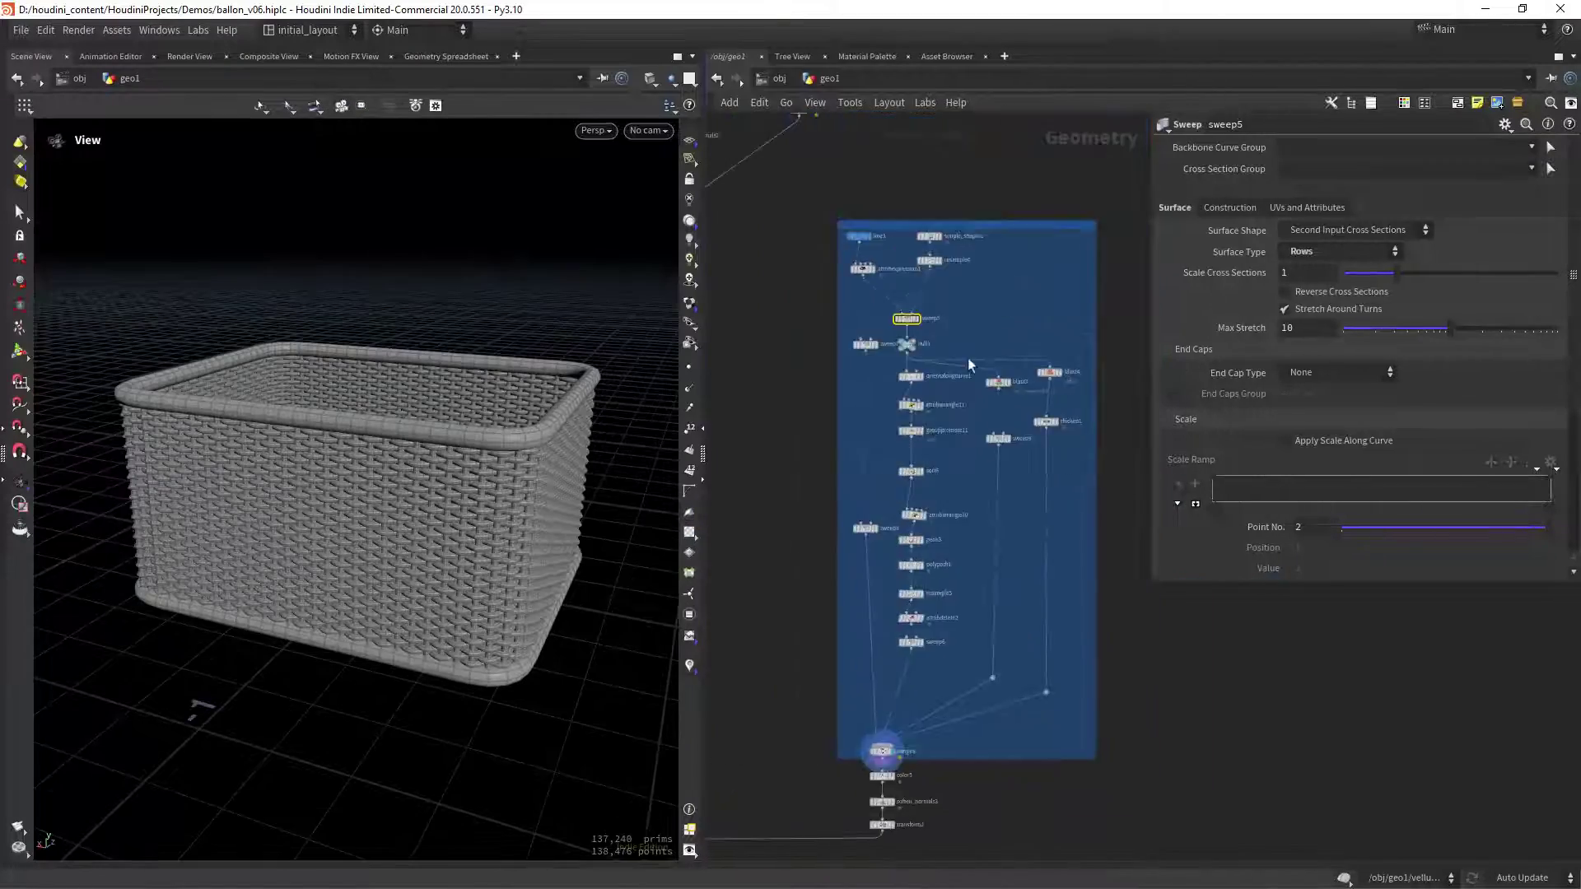
scroll(967, 352, "up", 5)
left_click(939, 302)
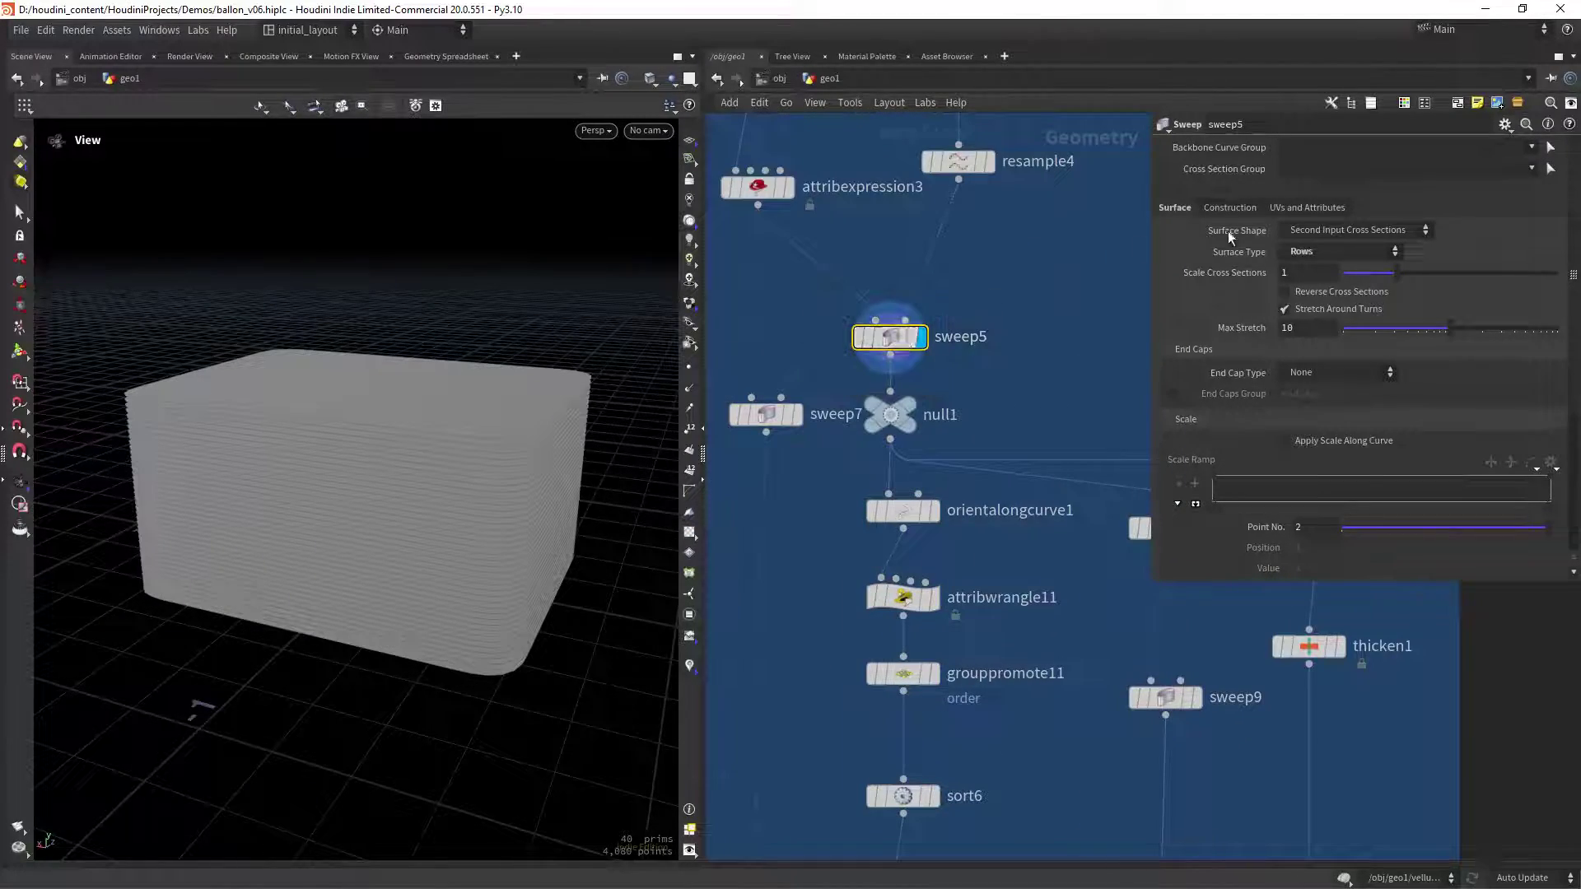
left_click_drag(525, 529, 544, 462)
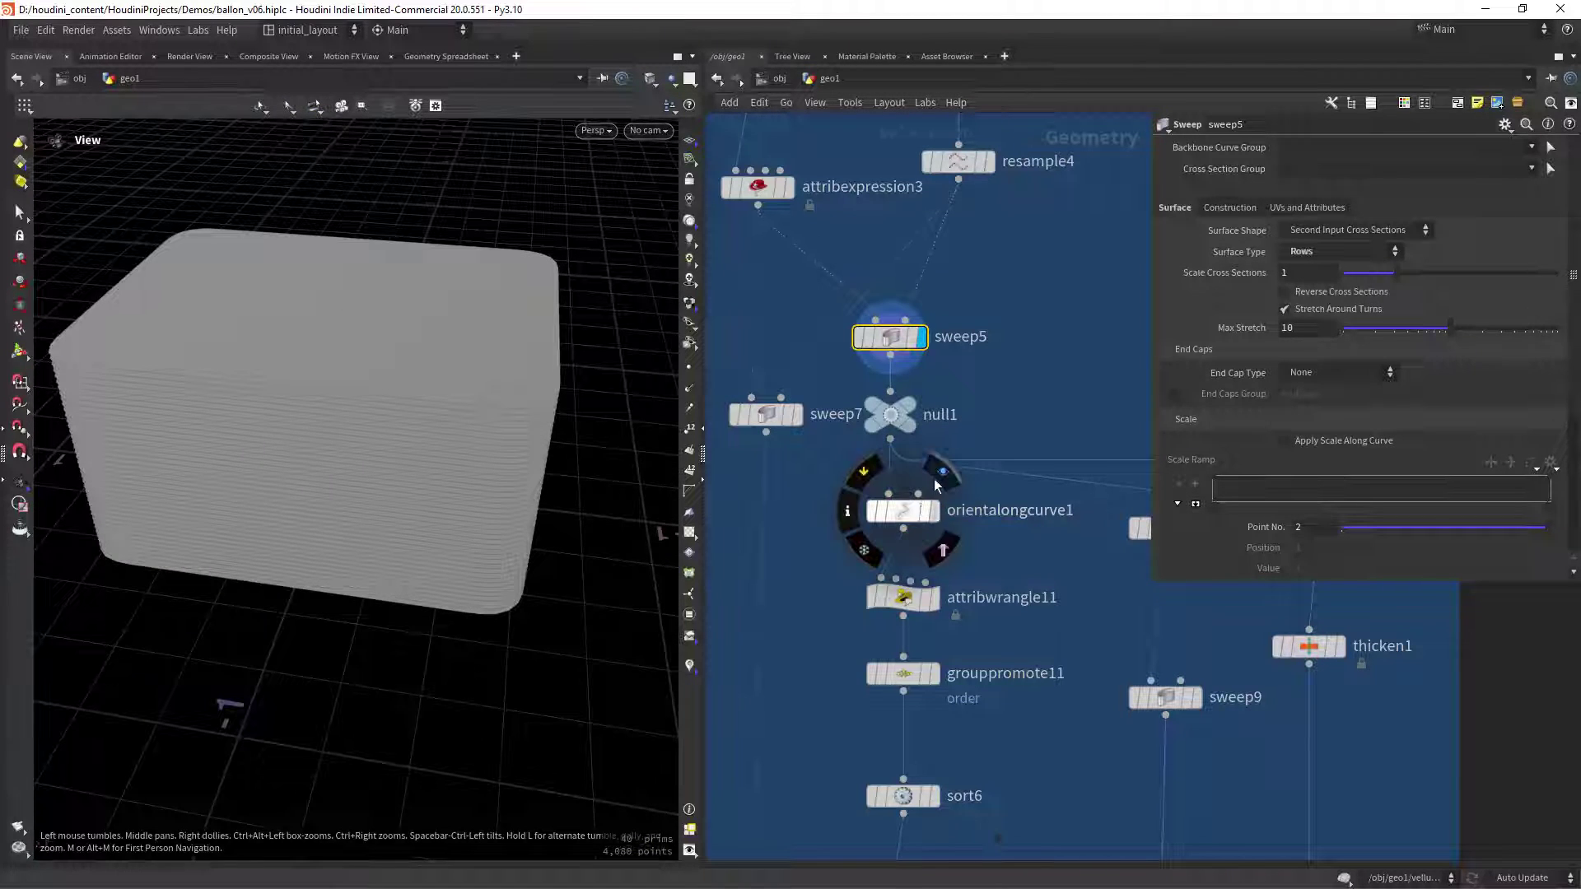
Display orientalongcurve1 on the bent sweep, toggling its orientation vectors on and off
left_click(941, 473)
left_click(690, 405)
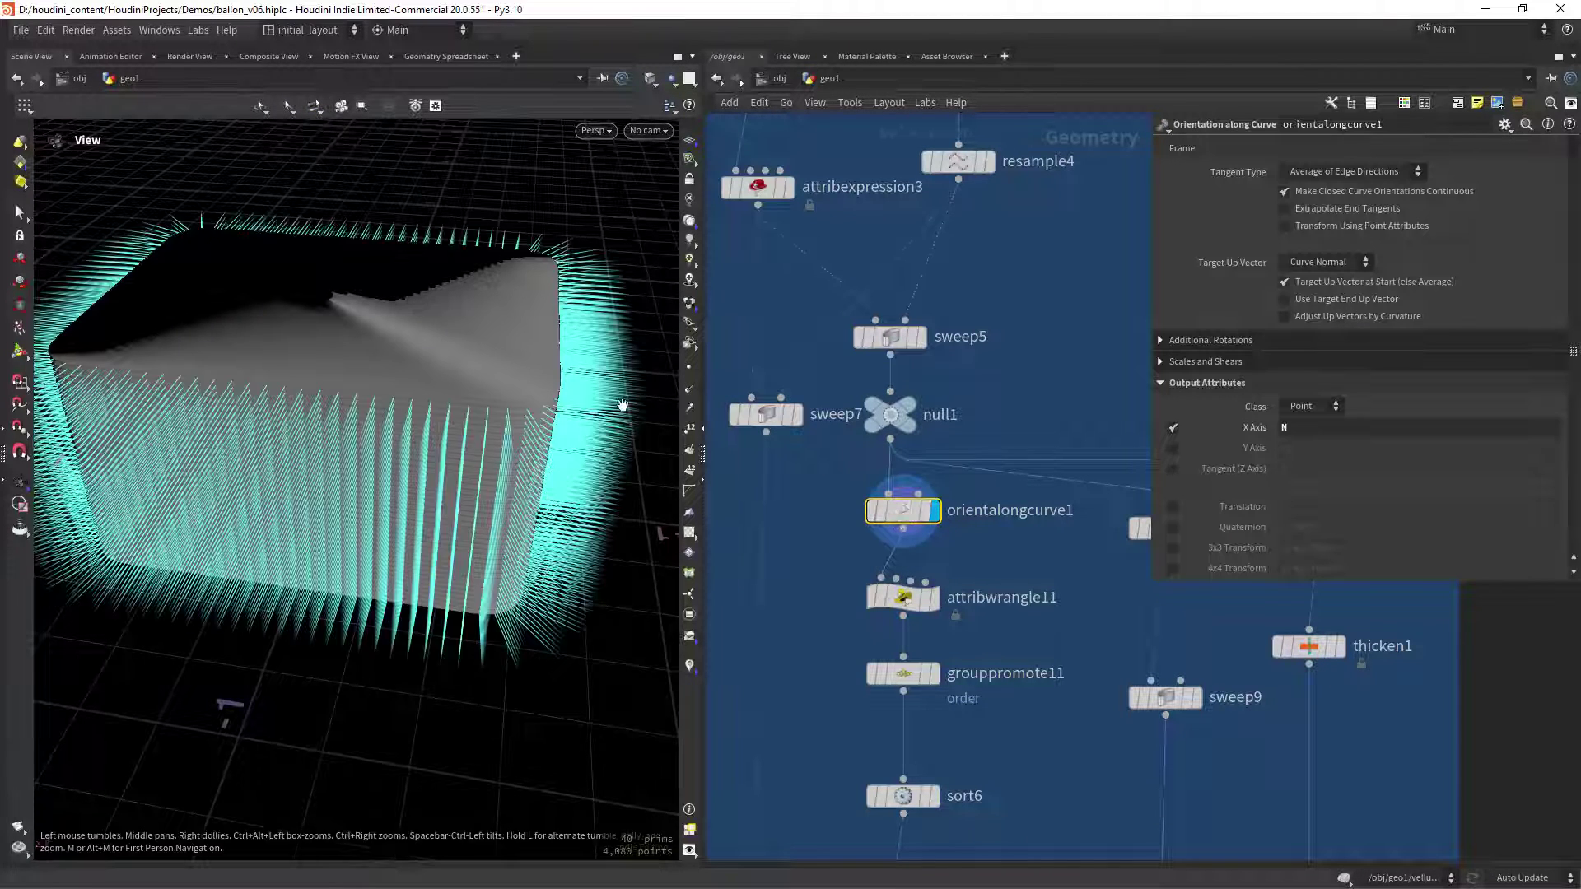
left_click_drag(511, 461, 441, 458)
left_click(691, 393)
Inspect the group_order wrangle code and the order group promotion settings
middle_click_drag(922, 606, 916, 482)
left_click(897, 483)
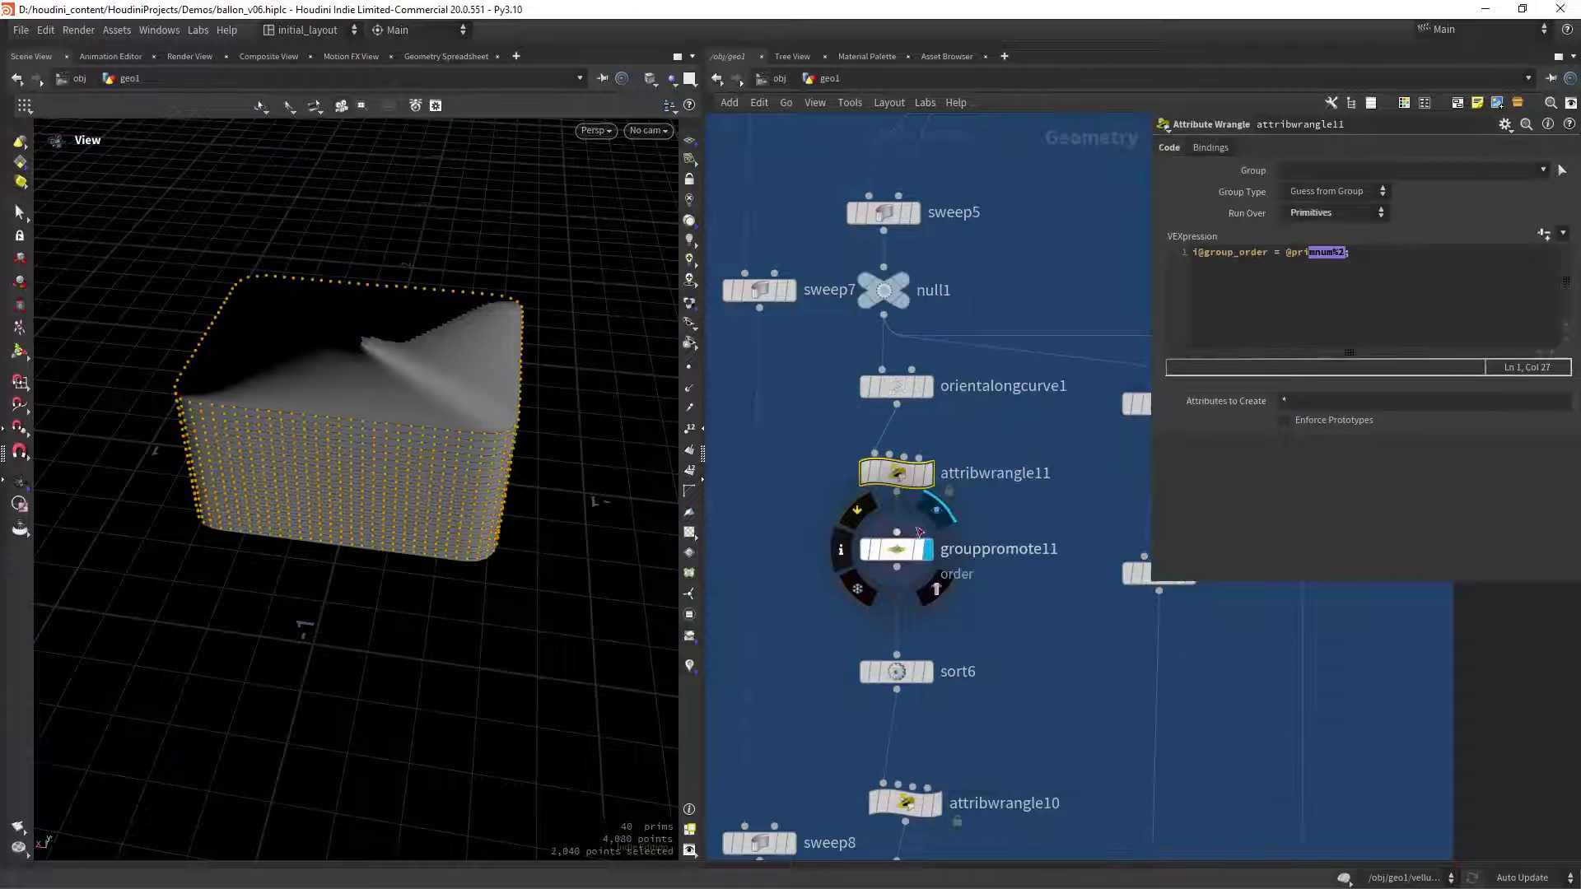
left_click(900, 553)
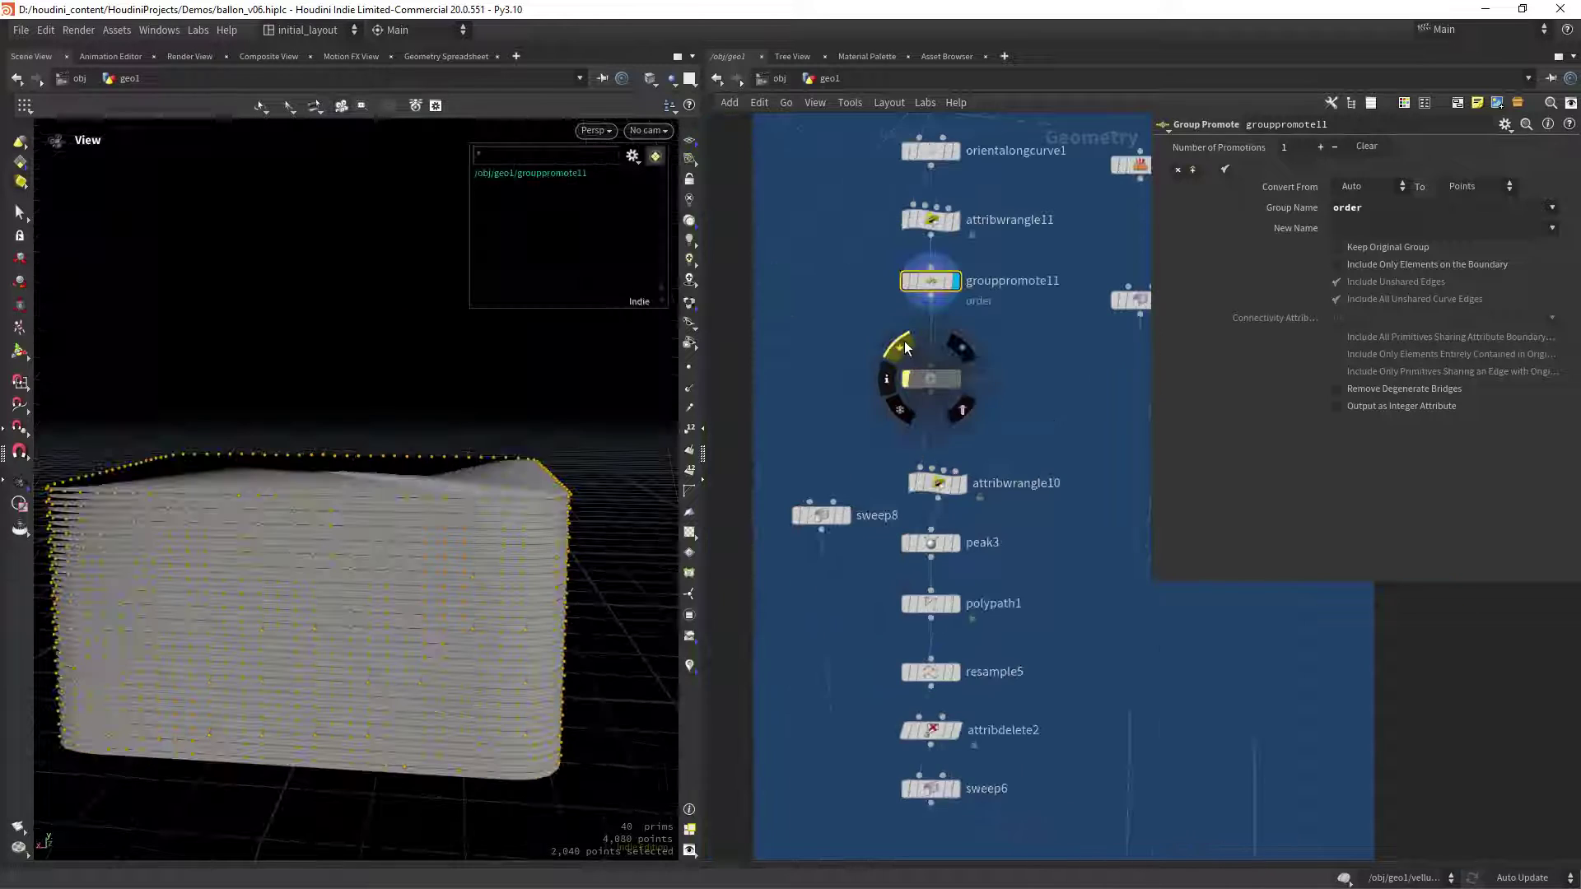
scroll(1000, 271, "down", 5)
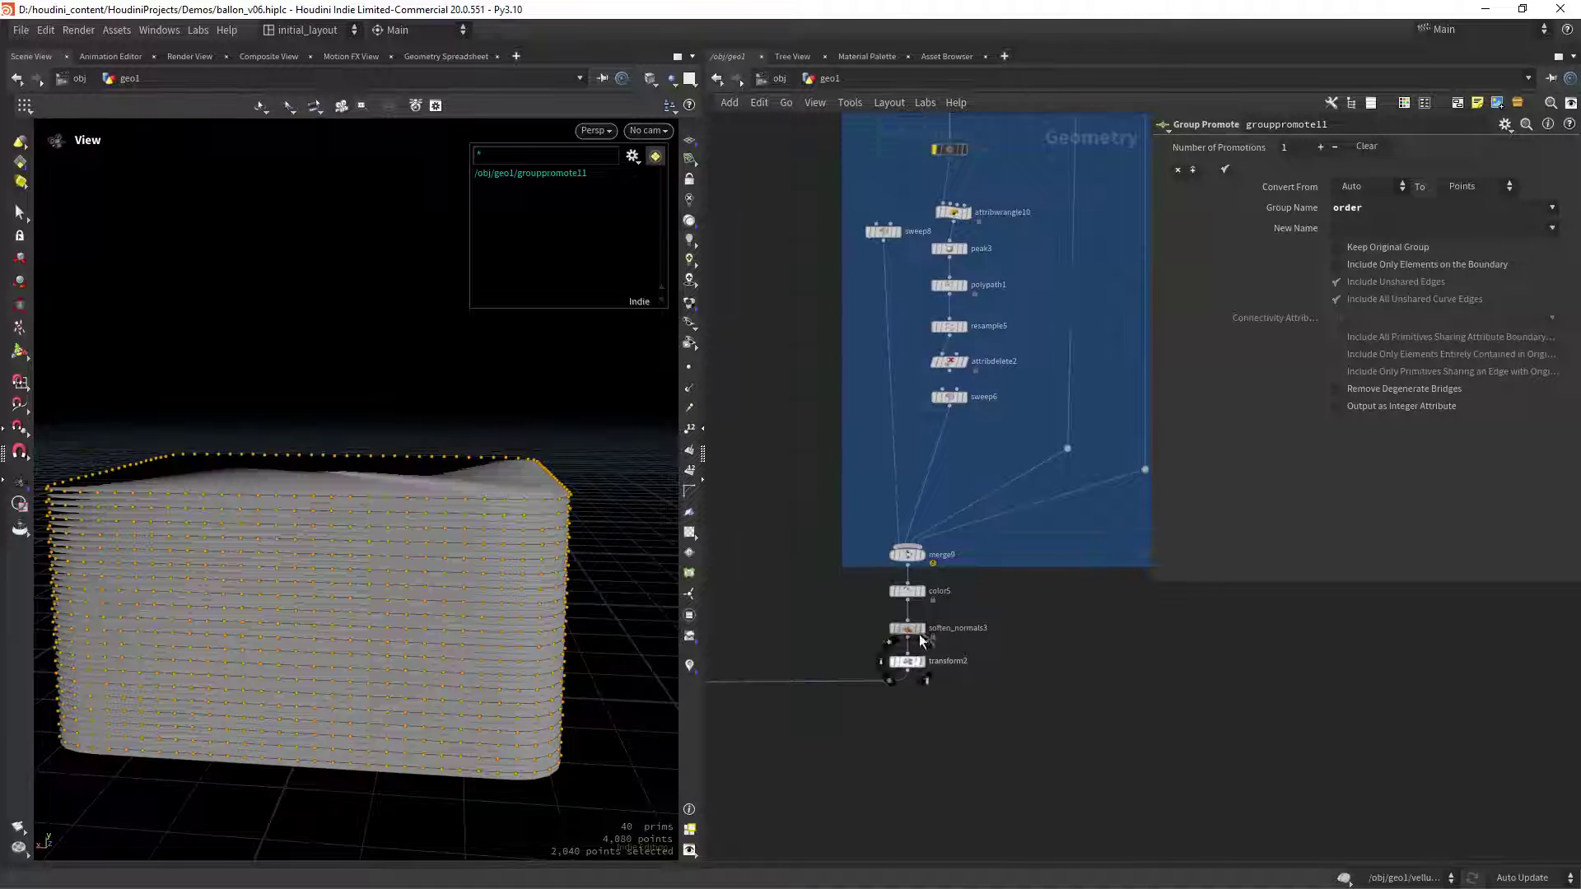
Display the merged woven basket at merge9
left_click(916, 549)
scroll(554, 529, "up", 10)
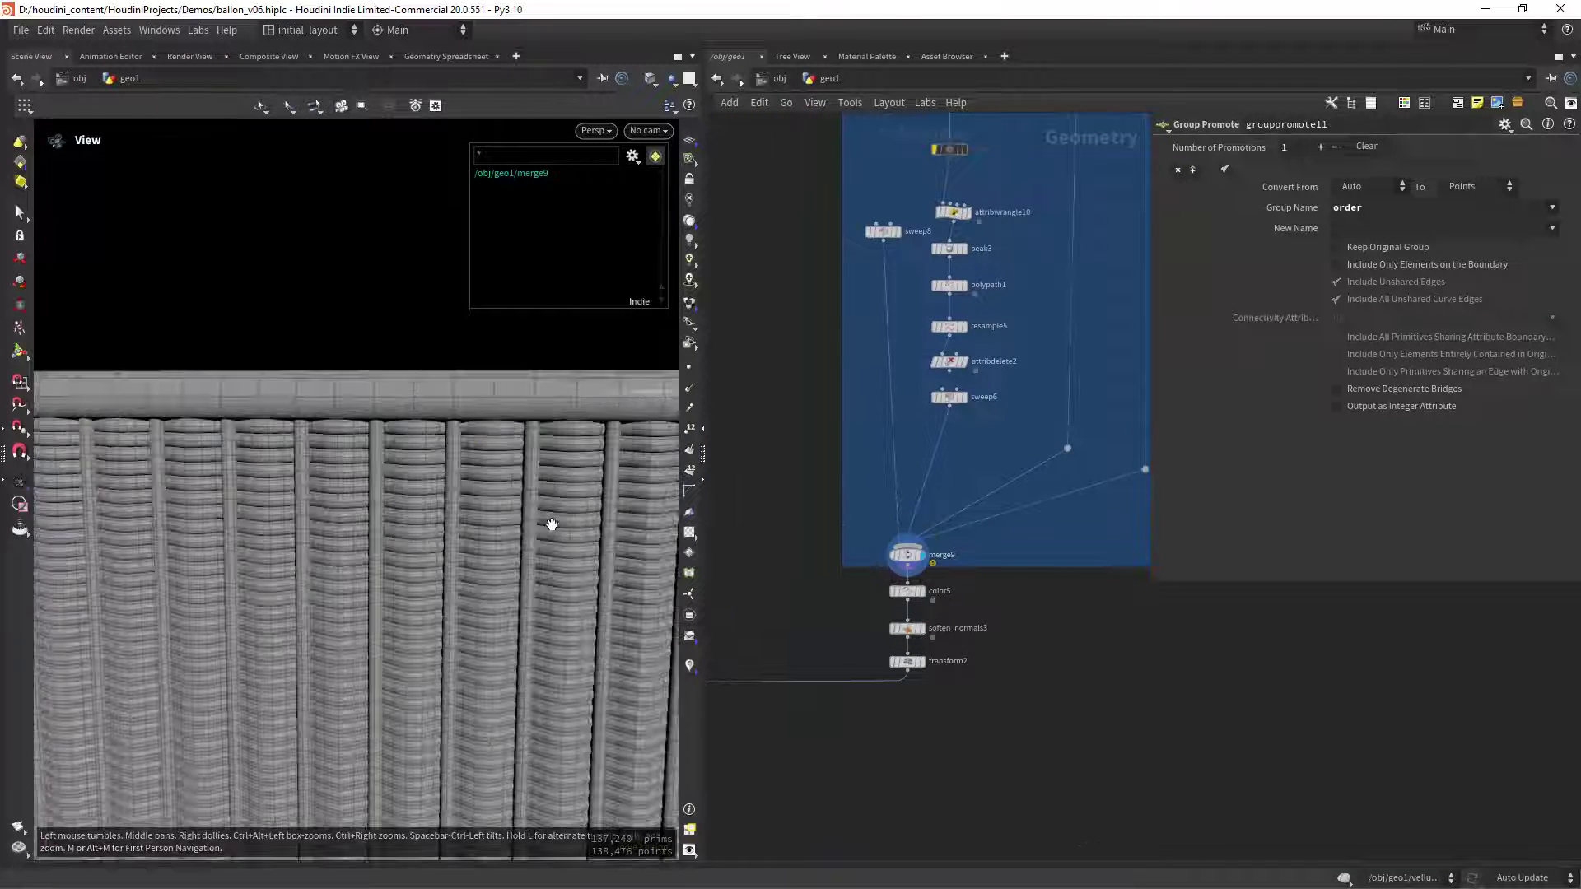
left_click_drag(502, 532, 498, 493)
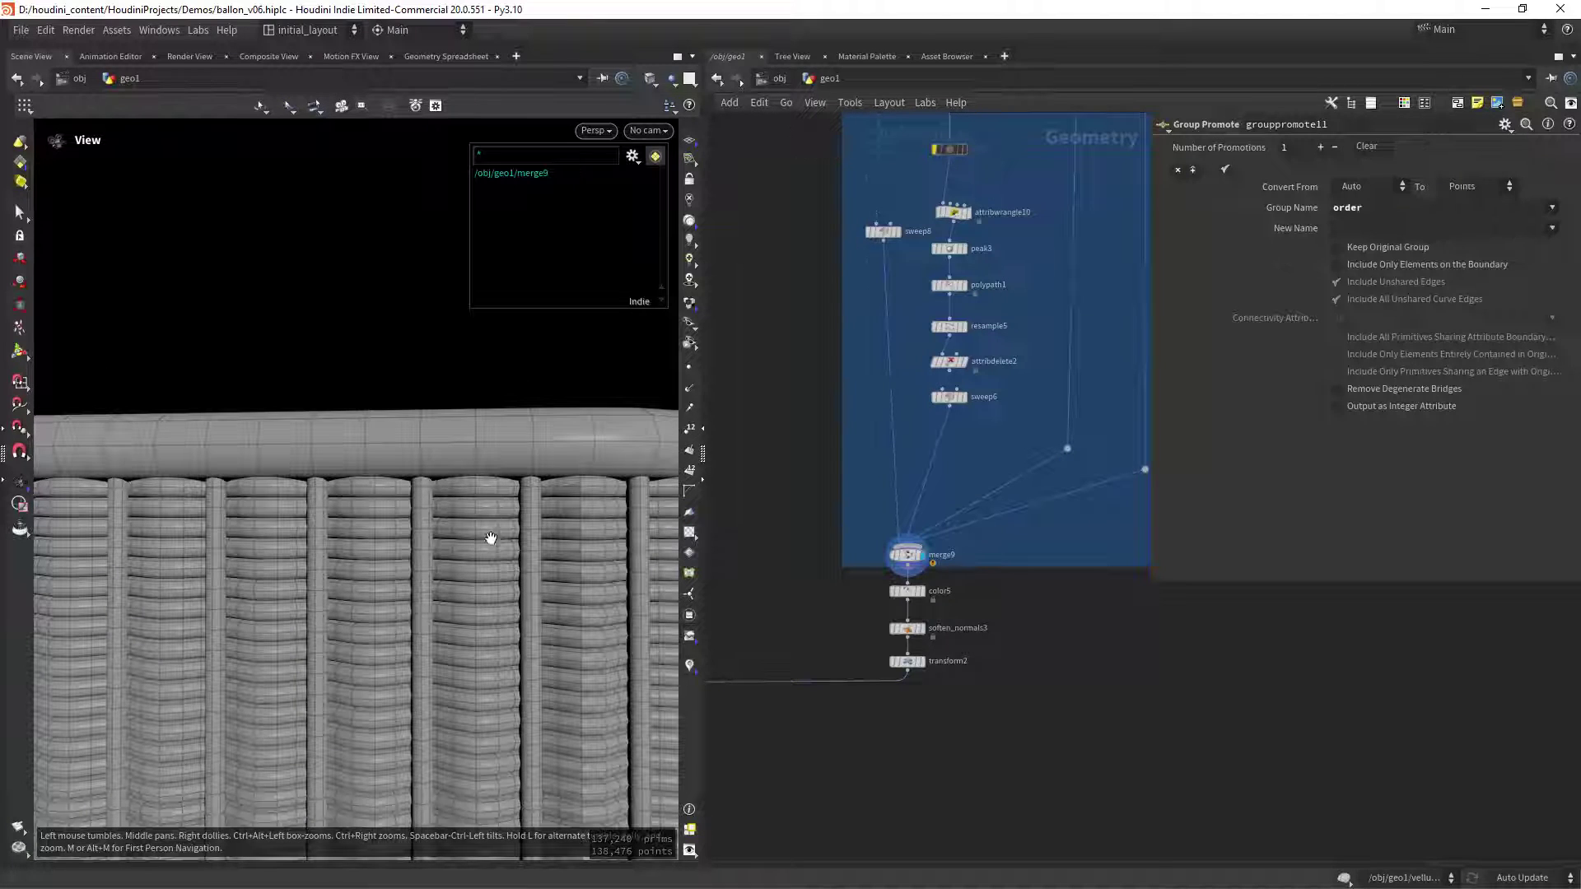
Re-enable the sort6 point sort to restore the basket weave
middle_click_drag(988, 294, 976, 418)
scroll(976, 417, "up", 3)
left_click(913, 416)
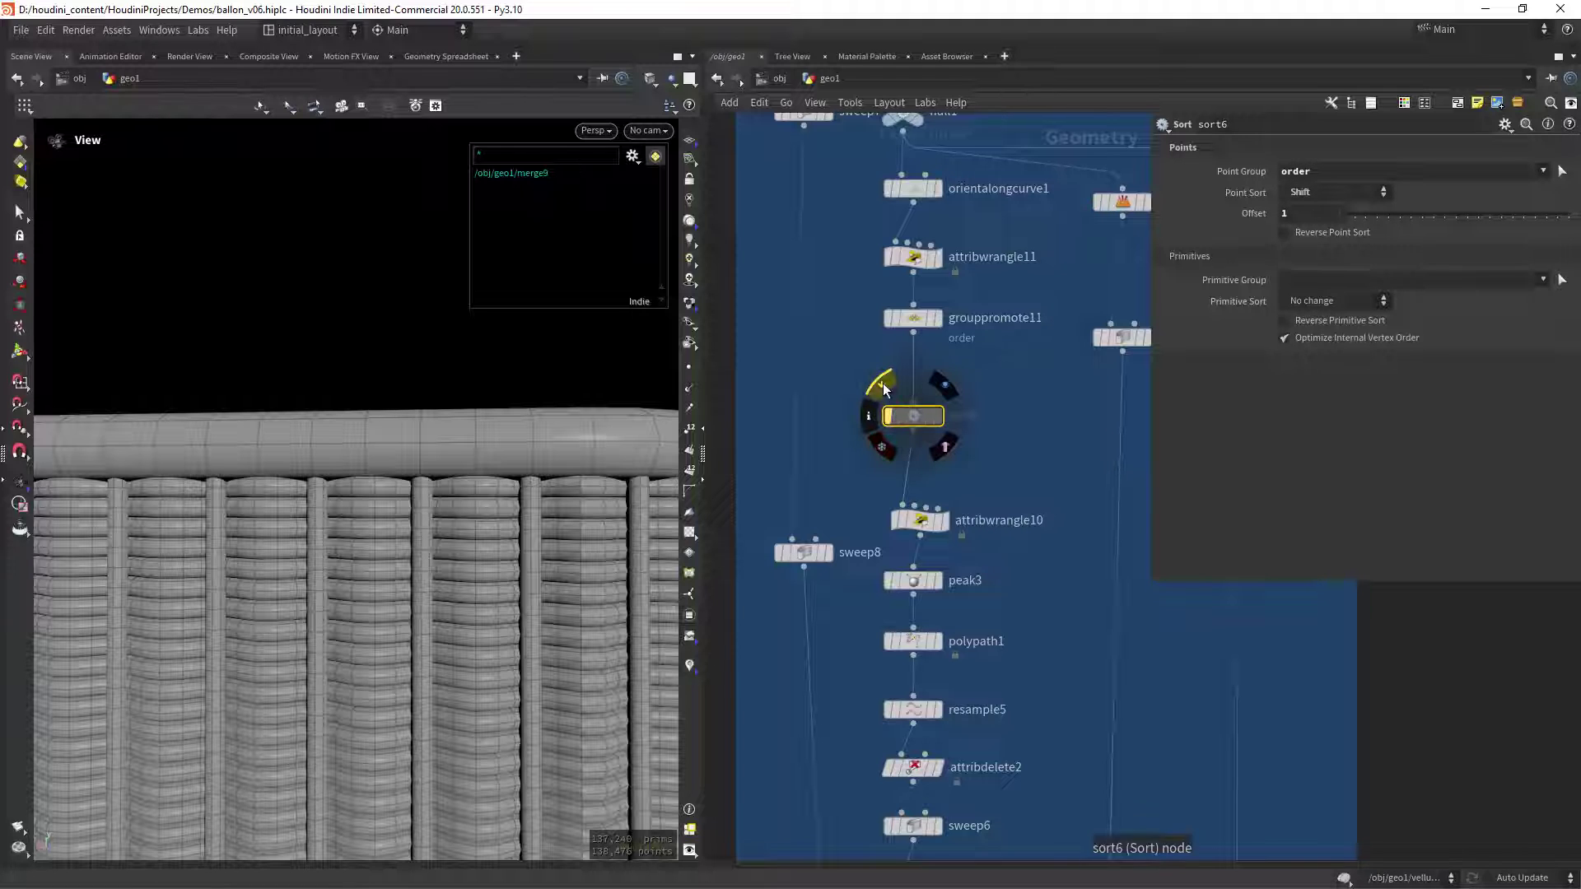
left_click(884, 388)
scroll(472, 561, "down", 2)
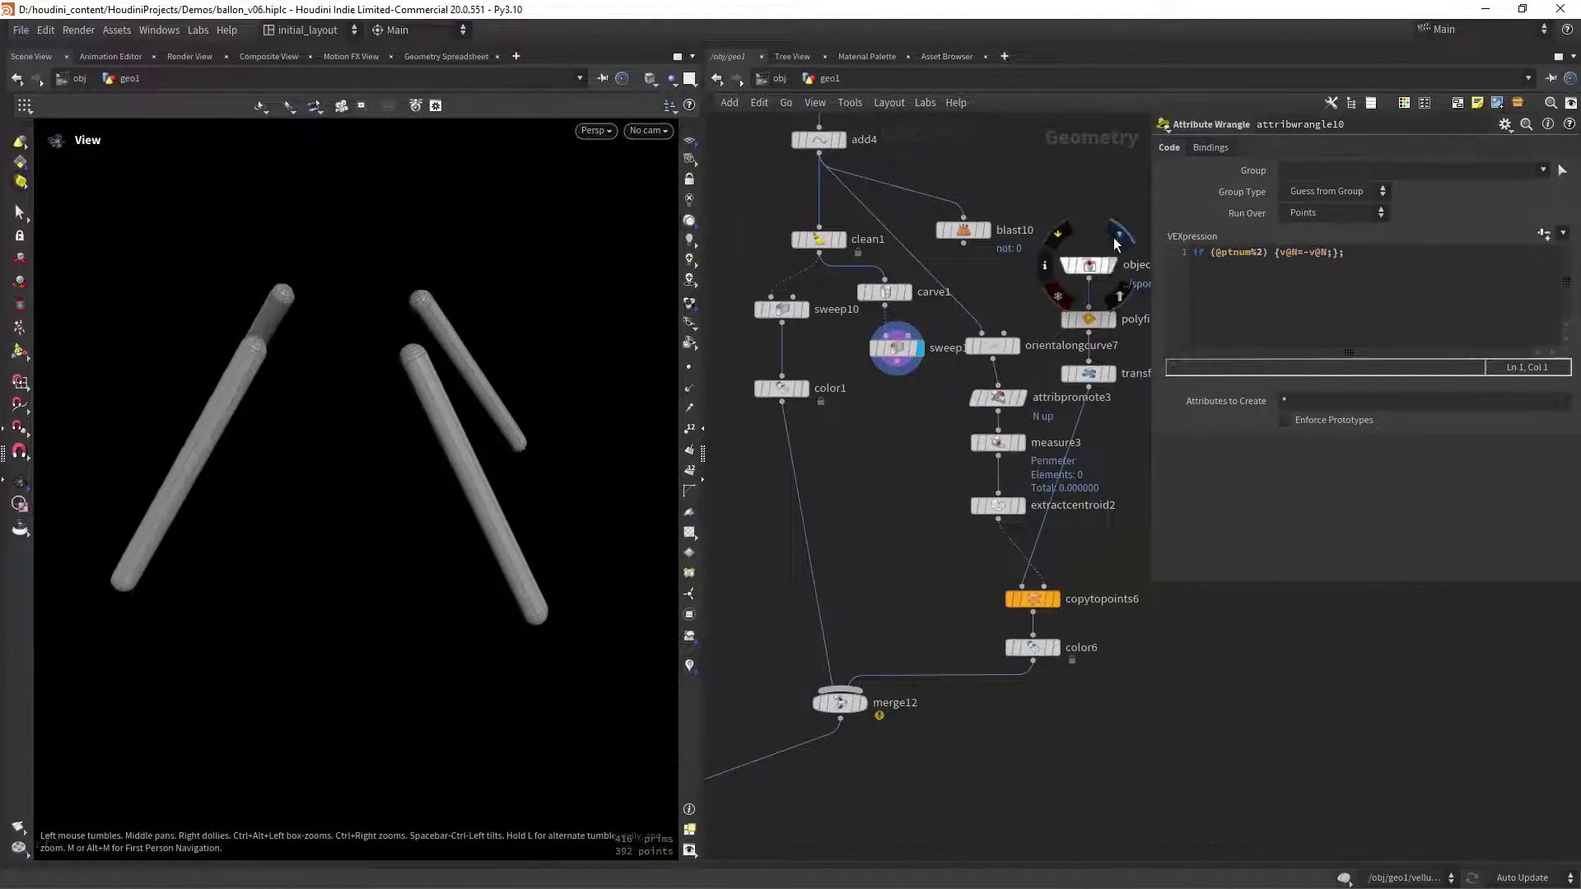
Display a single orange pole tube and orbit around the copied tubes
left_click(1119, 235)
left_click_drag(145, 537, 436, 449)
middle_click_drag(862, 681, 949, 481)
scroll(461, 461, "up", 10)
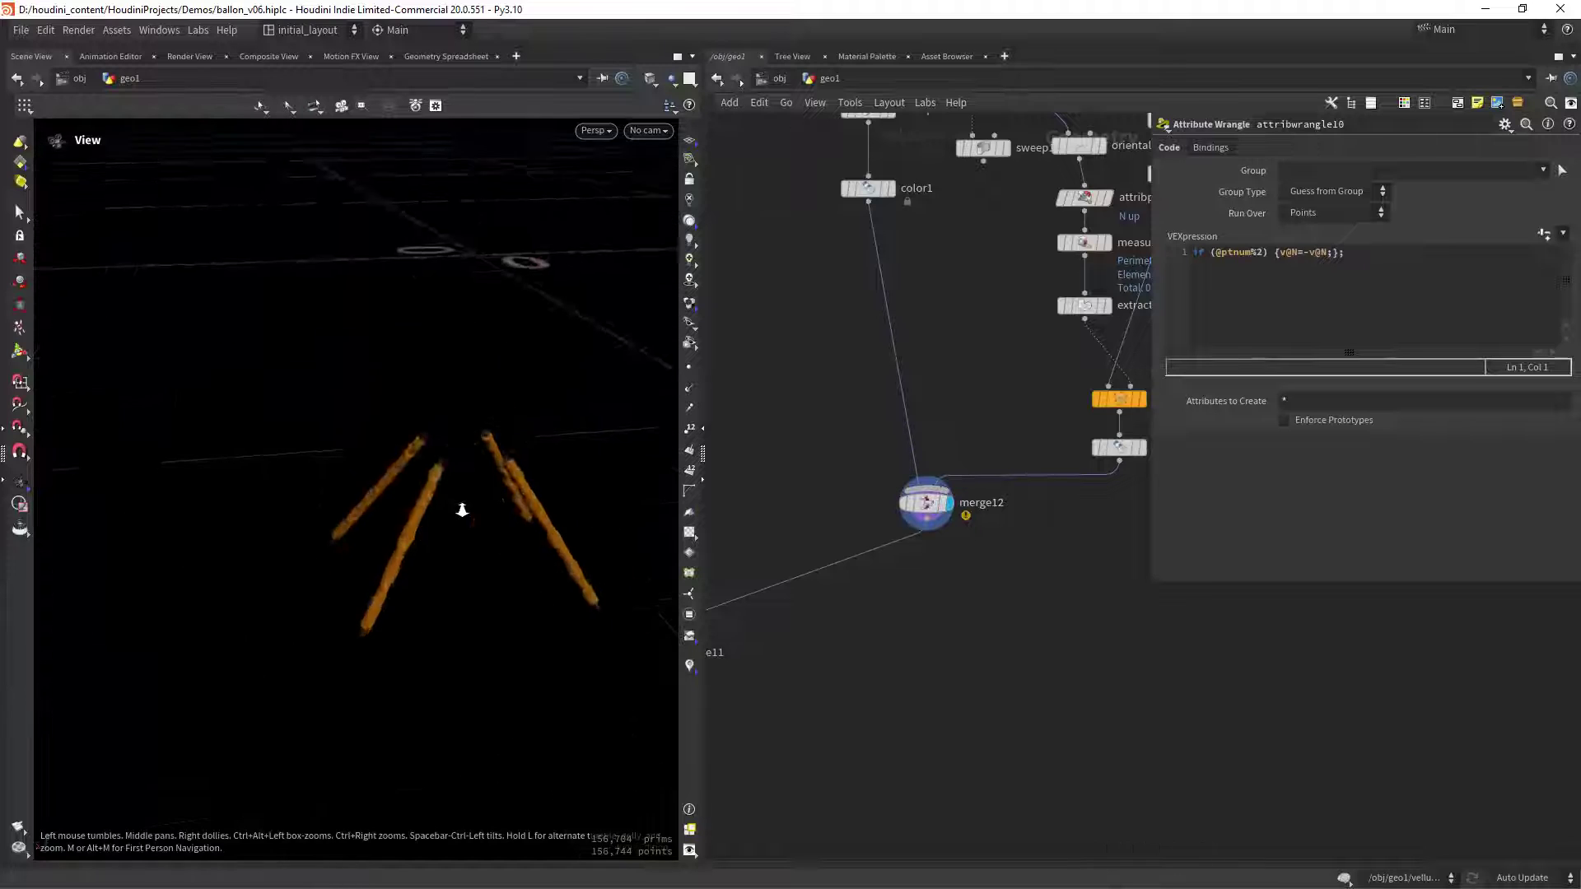
left_click_drag(446, 467, 527, 494)
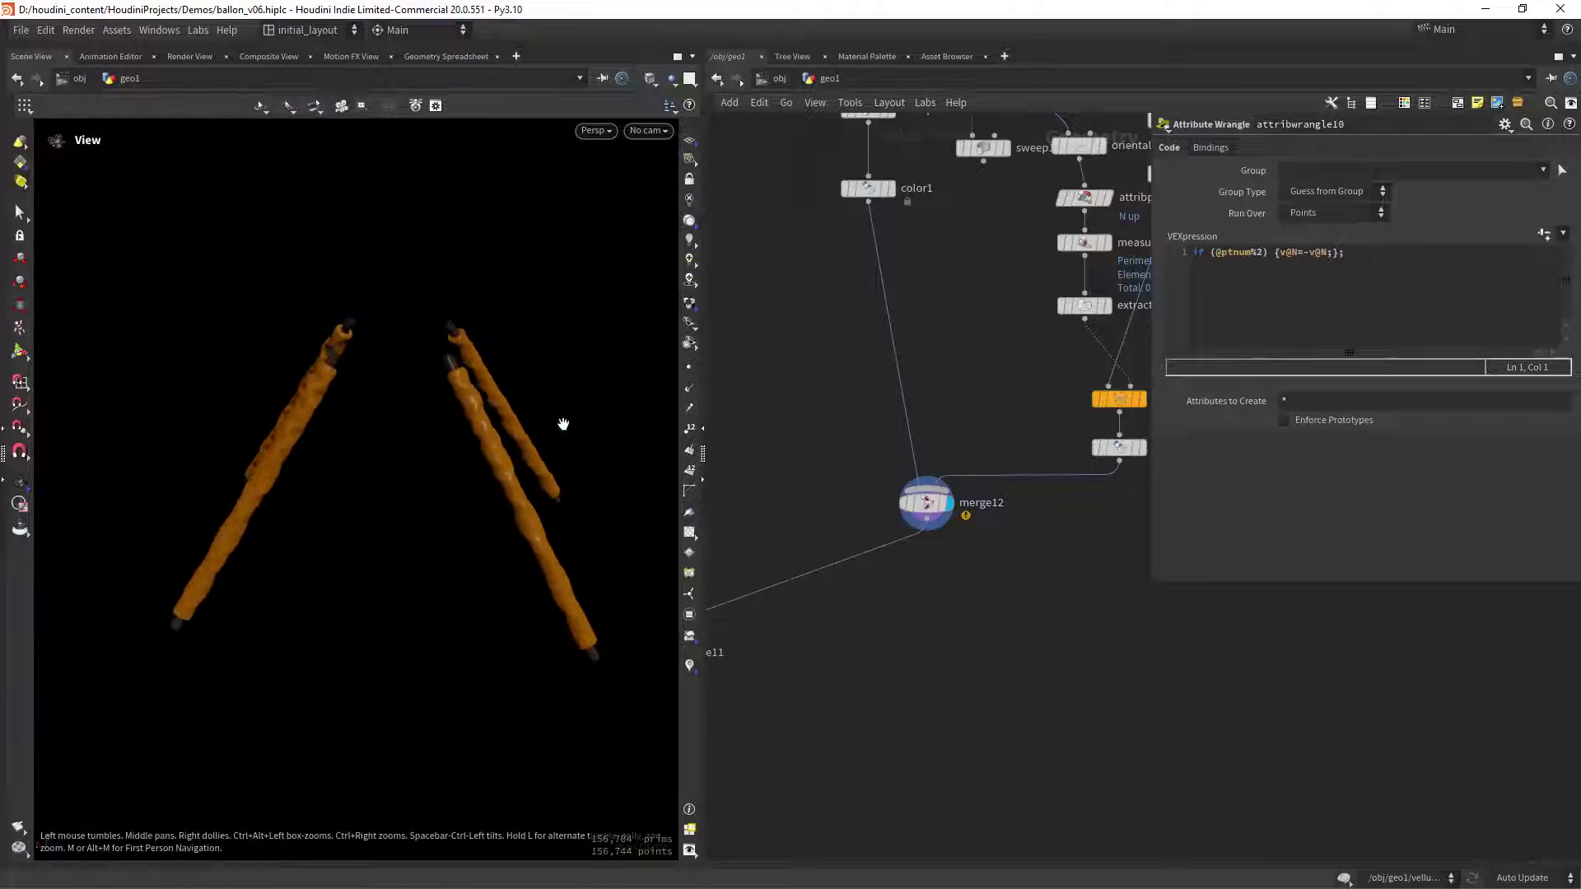
key("h")
Show the full basket assembly on merge11 and orbit around the basket and poles
left_click(834, 539)
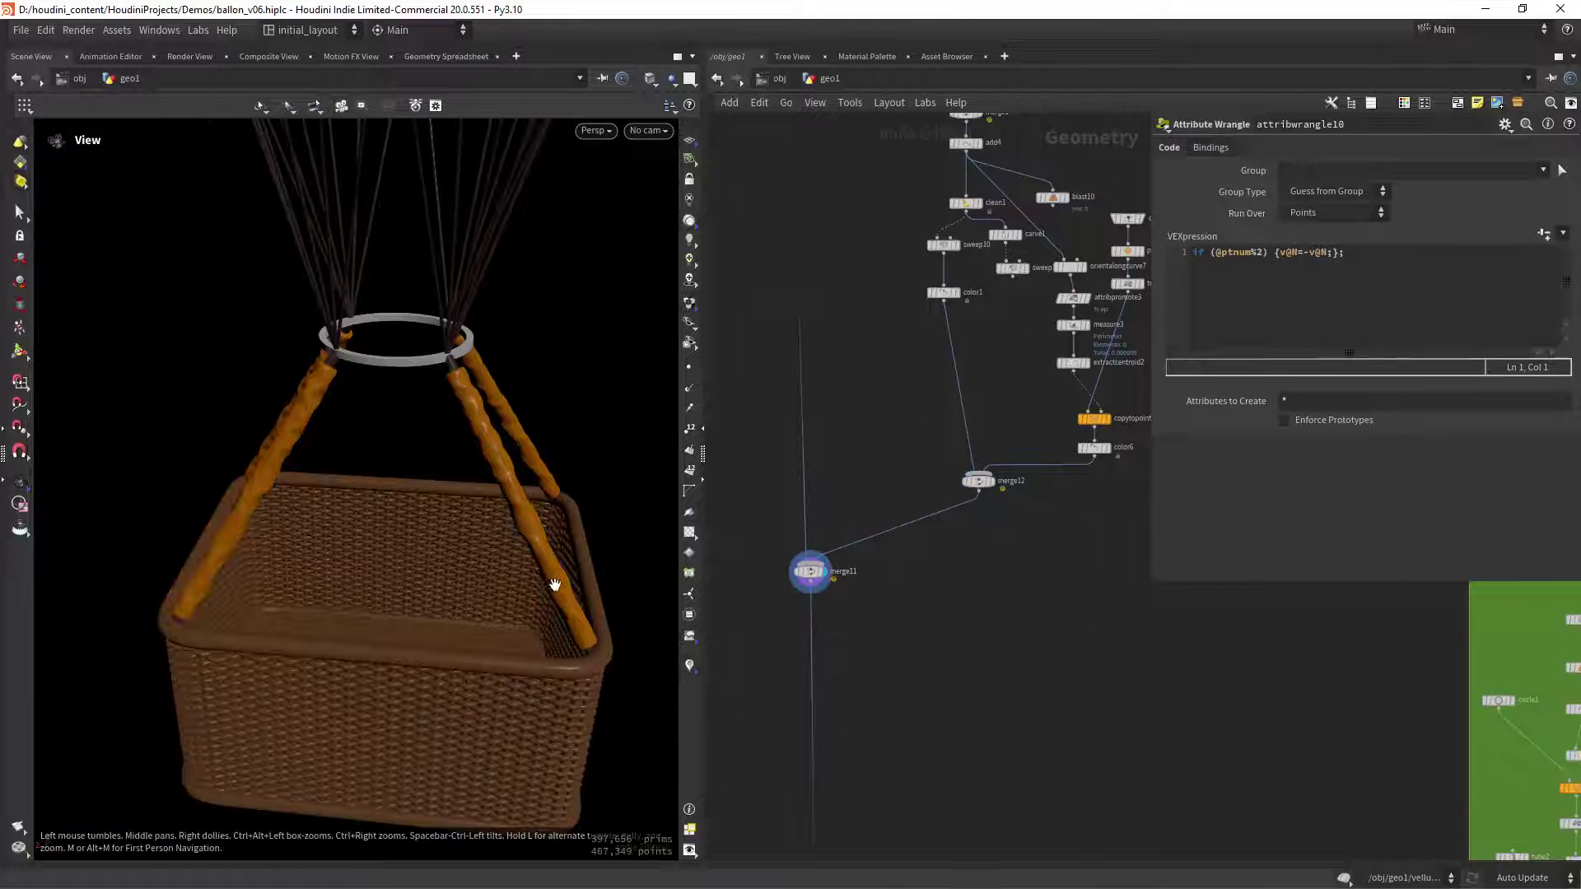
left_click_drag(482, 560, 505, 529)
middle_click_drag(1004, 364, 936, 492)
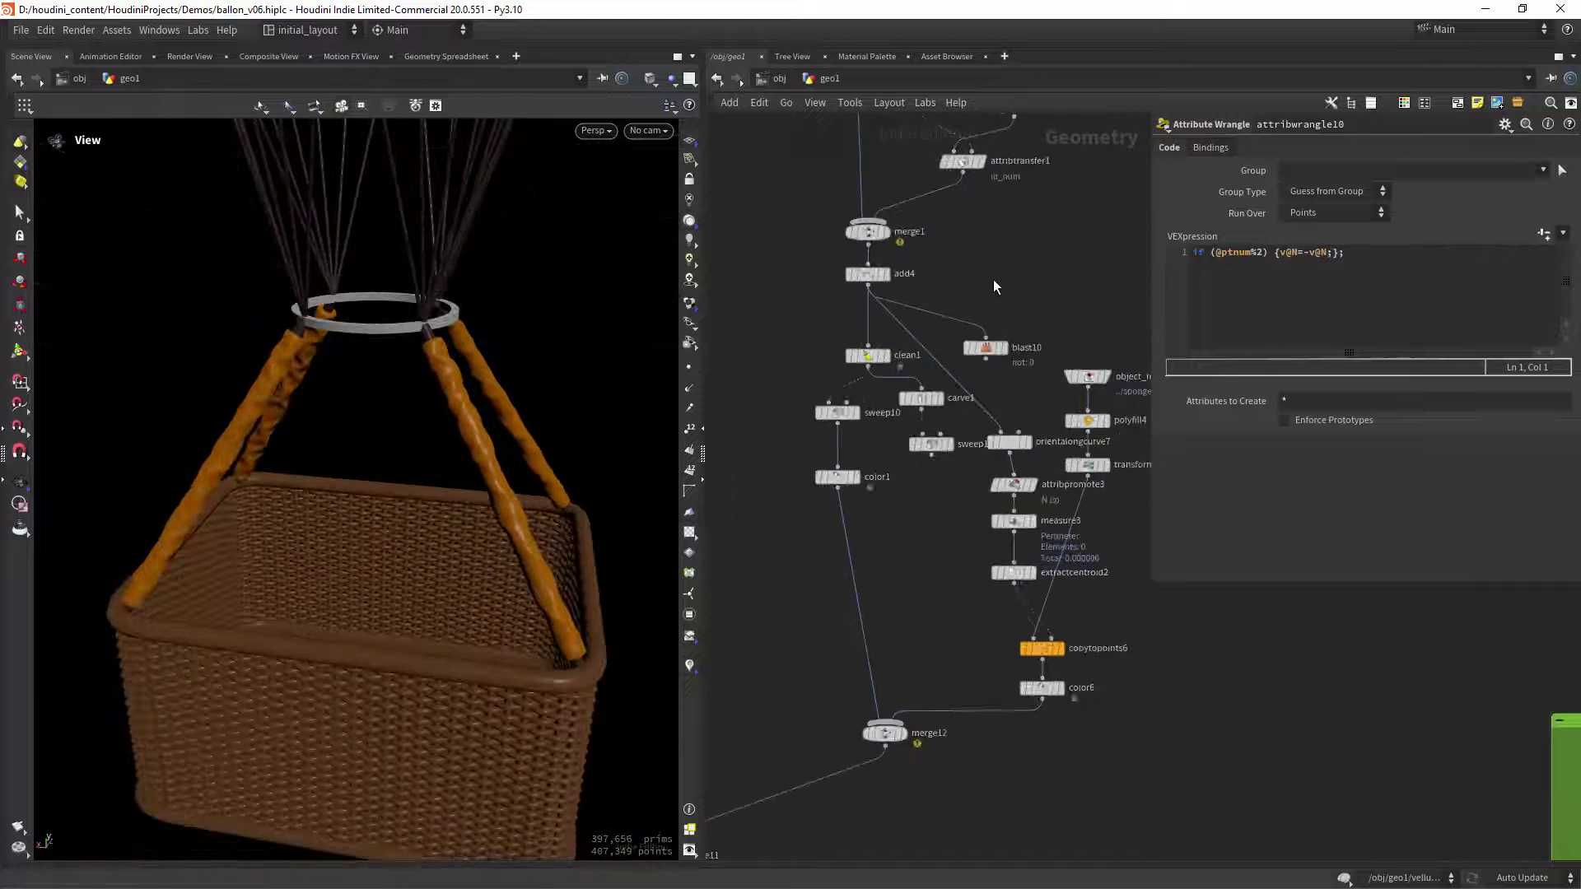
scroll(993, 273, "up", 5)
Display only the pole lines from add4 and review the orientalongcurve7 settings
left_click(829, 251)
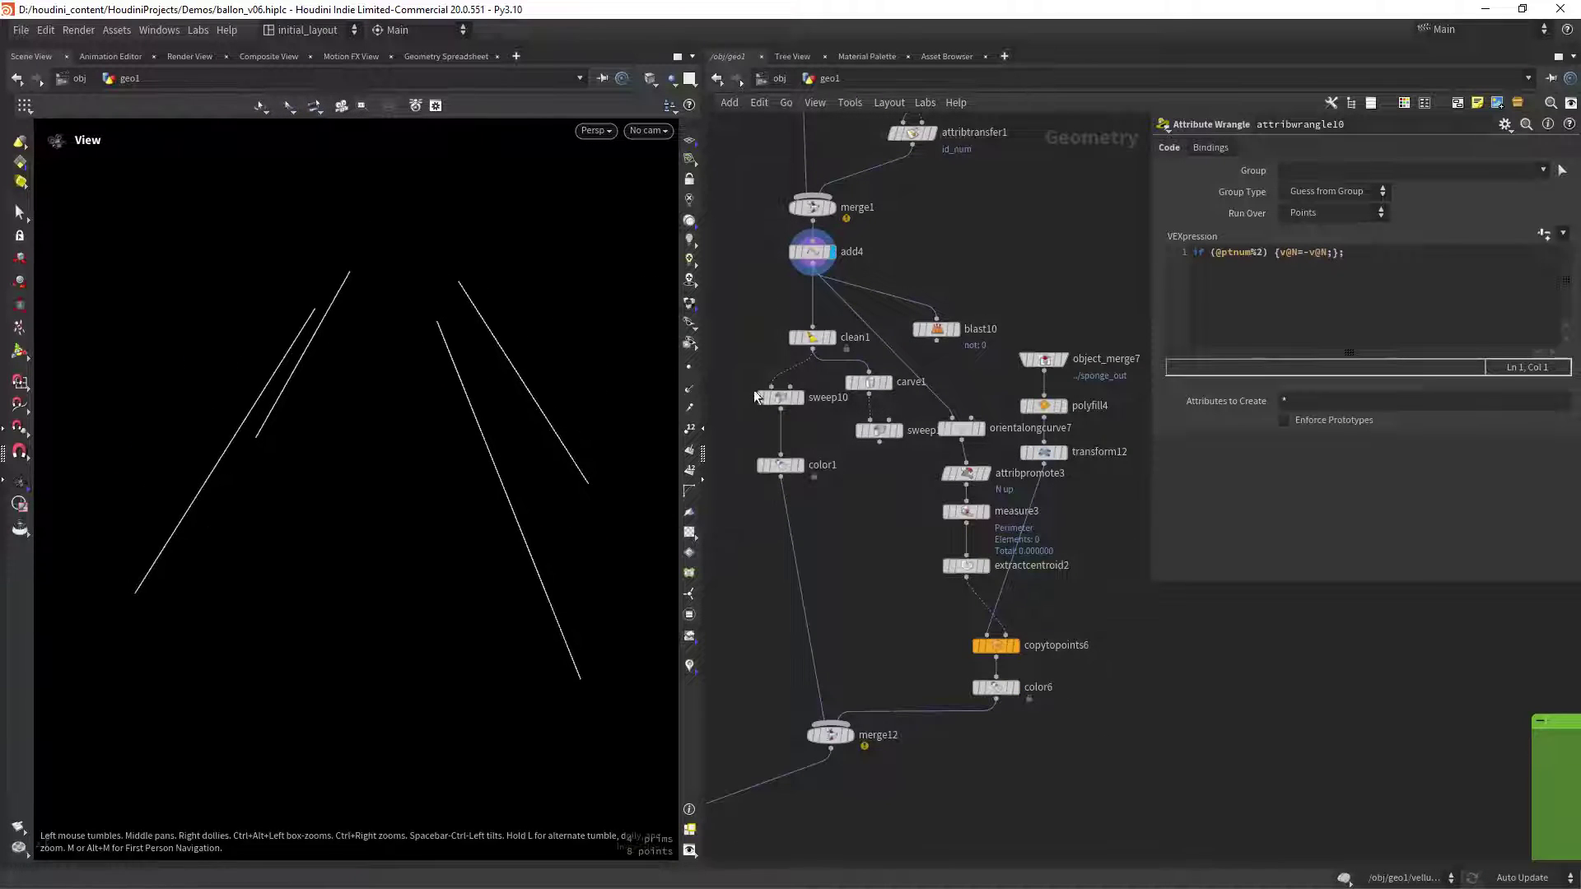
left_click(960, 429)
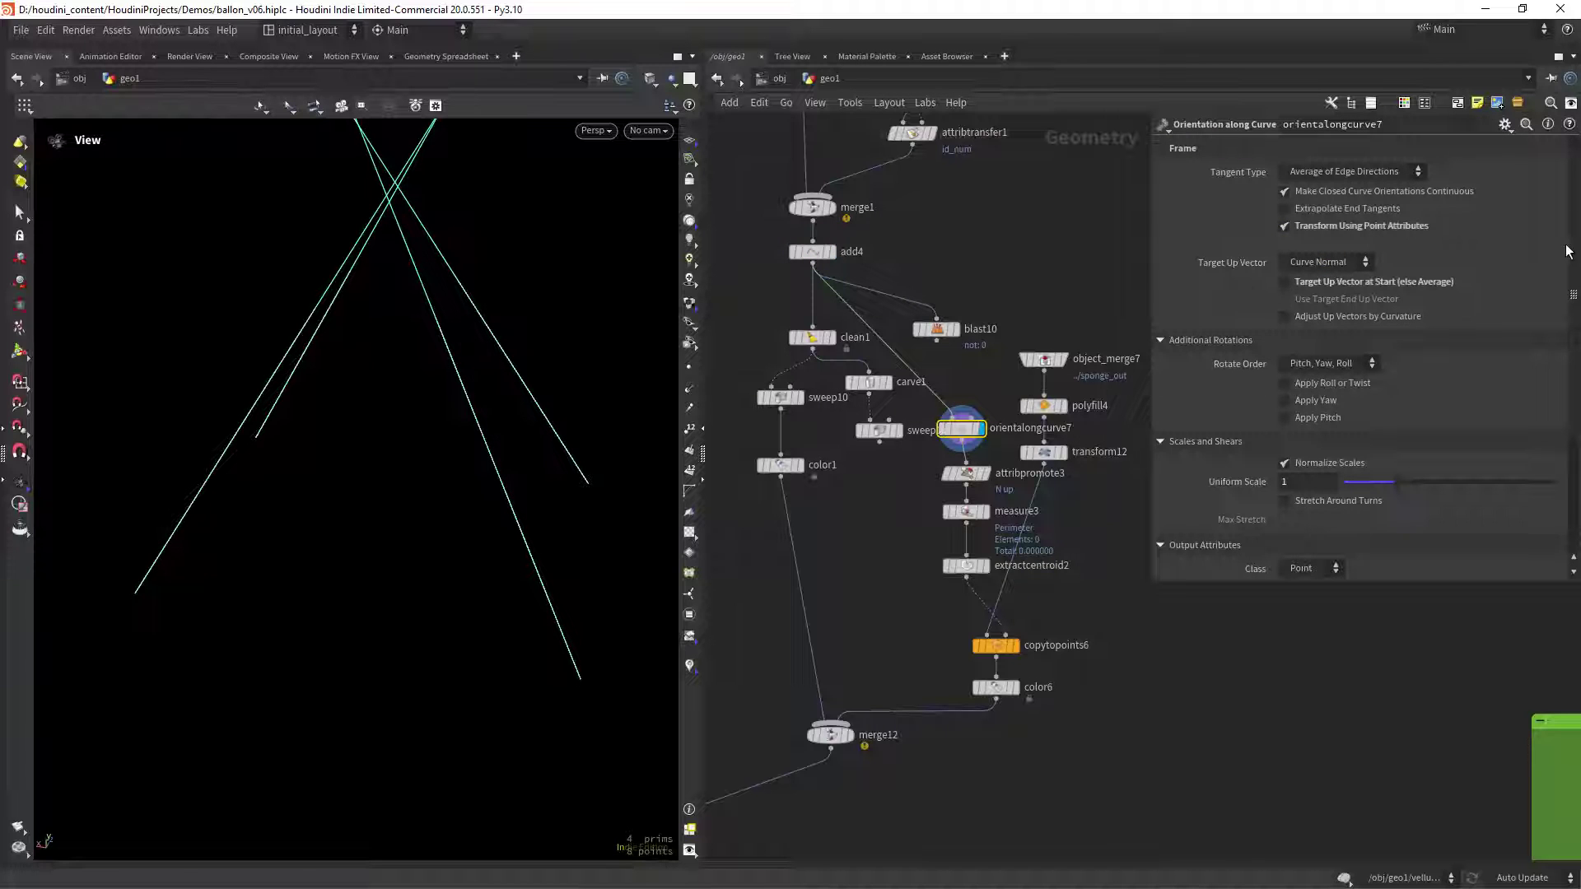
left_click_drag(1577, 248, 1578, 383)
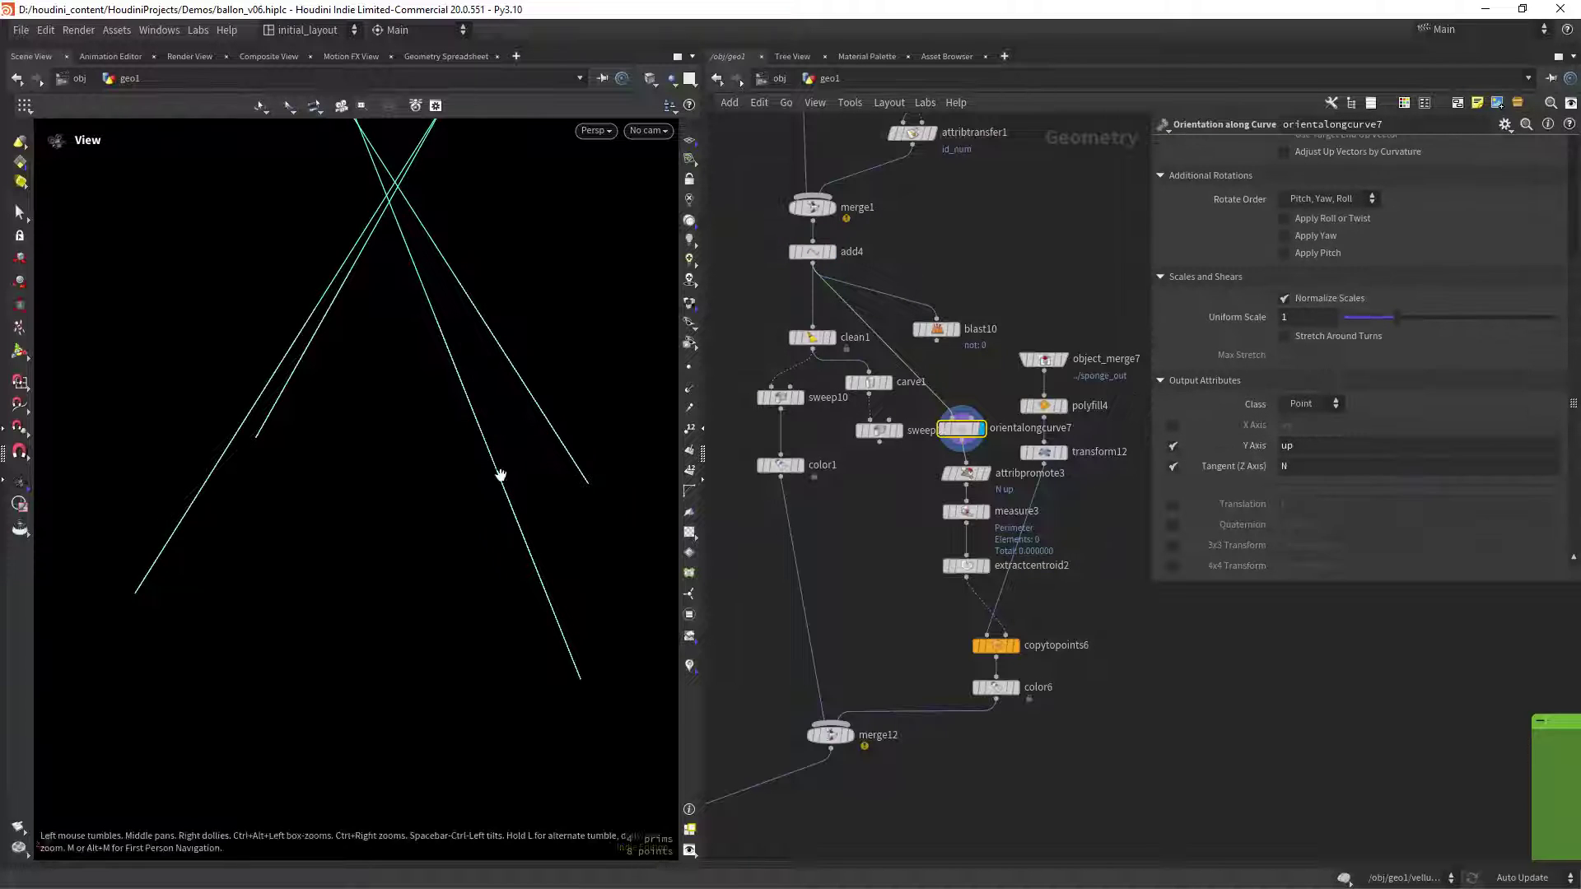
scroll(863, 508, "up", 2)
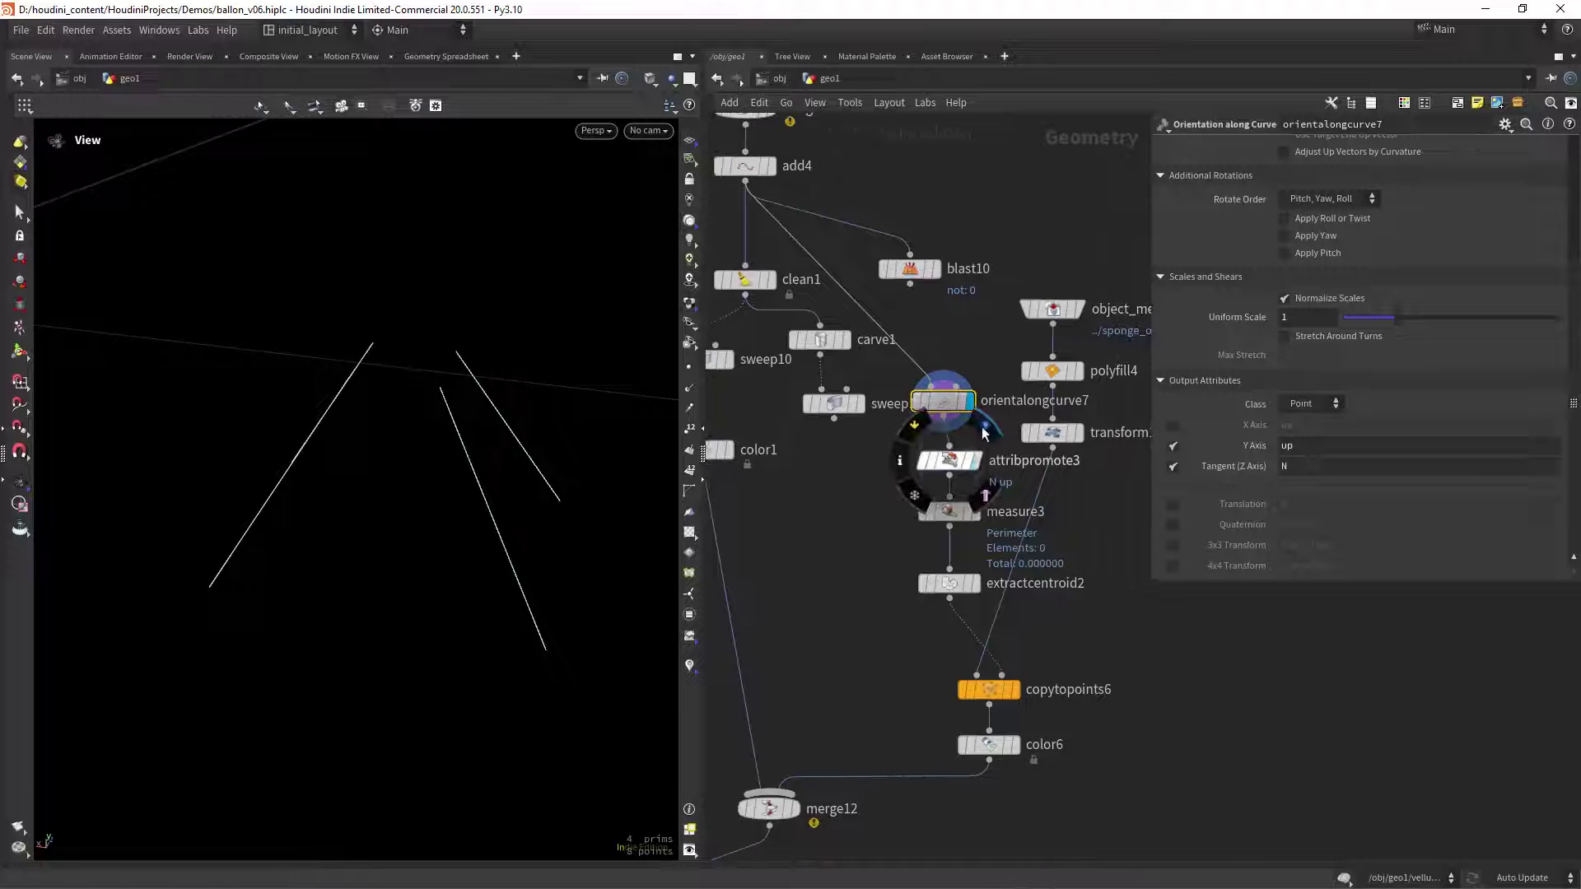
Review the attribpromote3, measure3 pscale and extractcentroid2 settings of the pole network
left_click(954, 463)
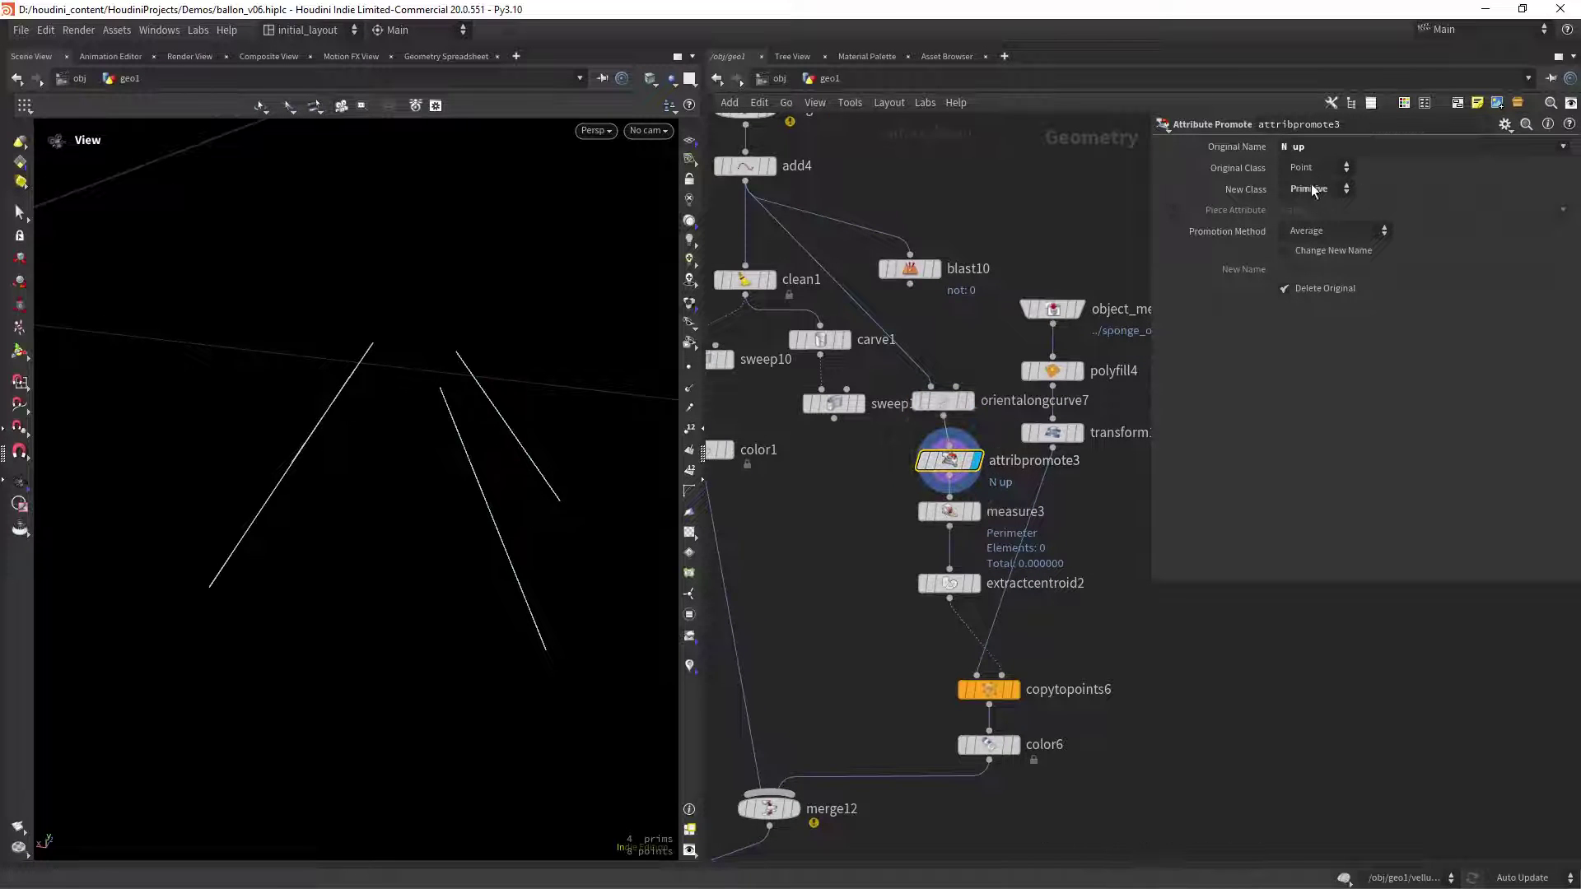
left_click(952, 513)
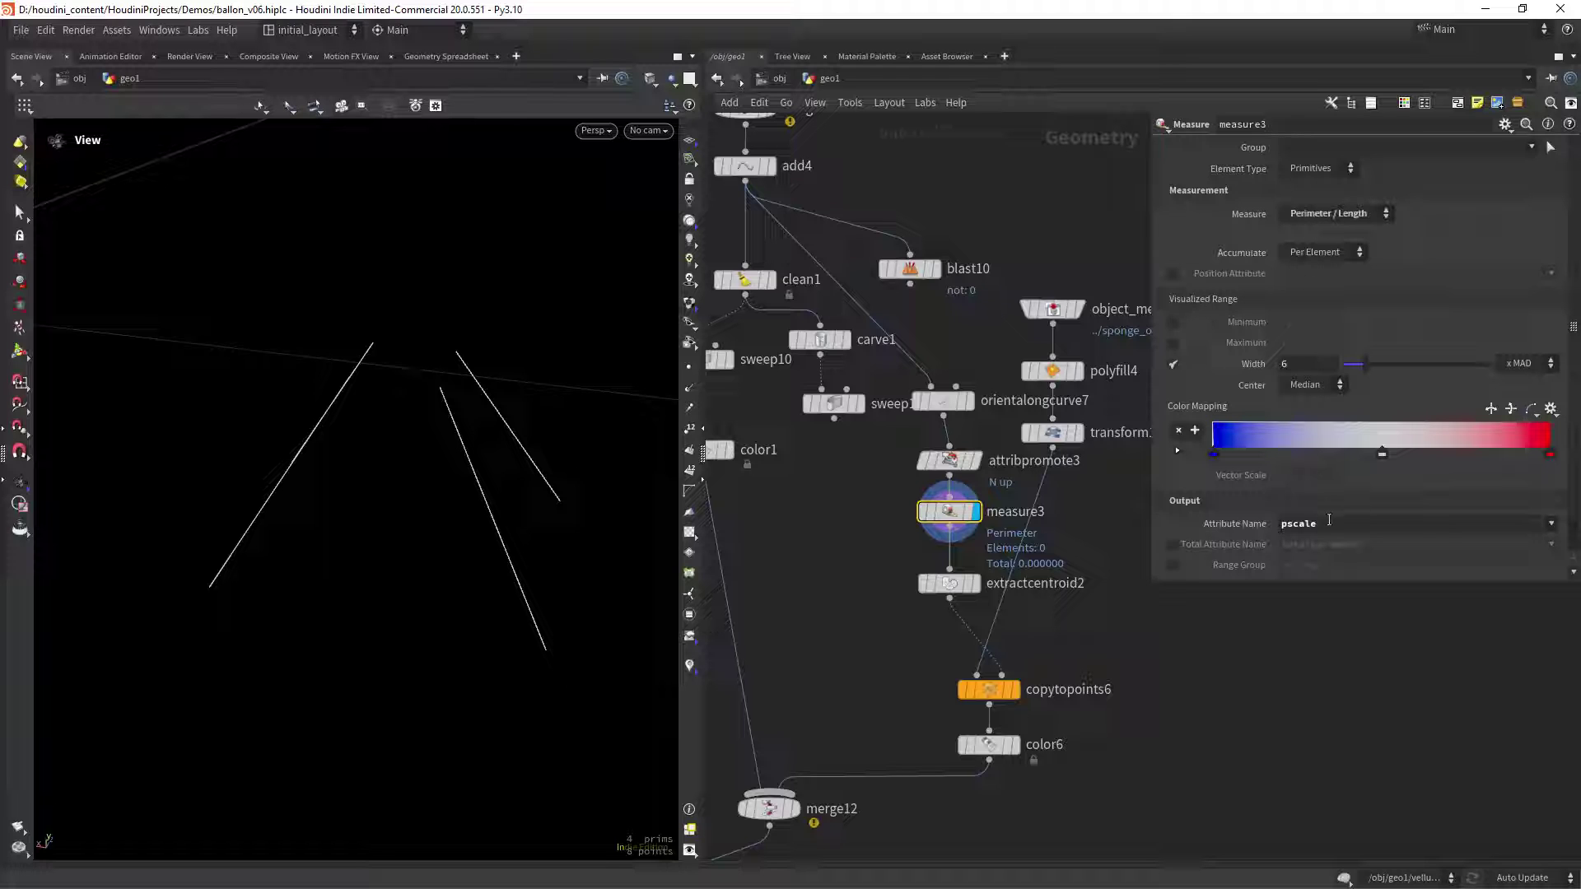
scroll(1056, 541, "down", 1)
left_click(969, 543)
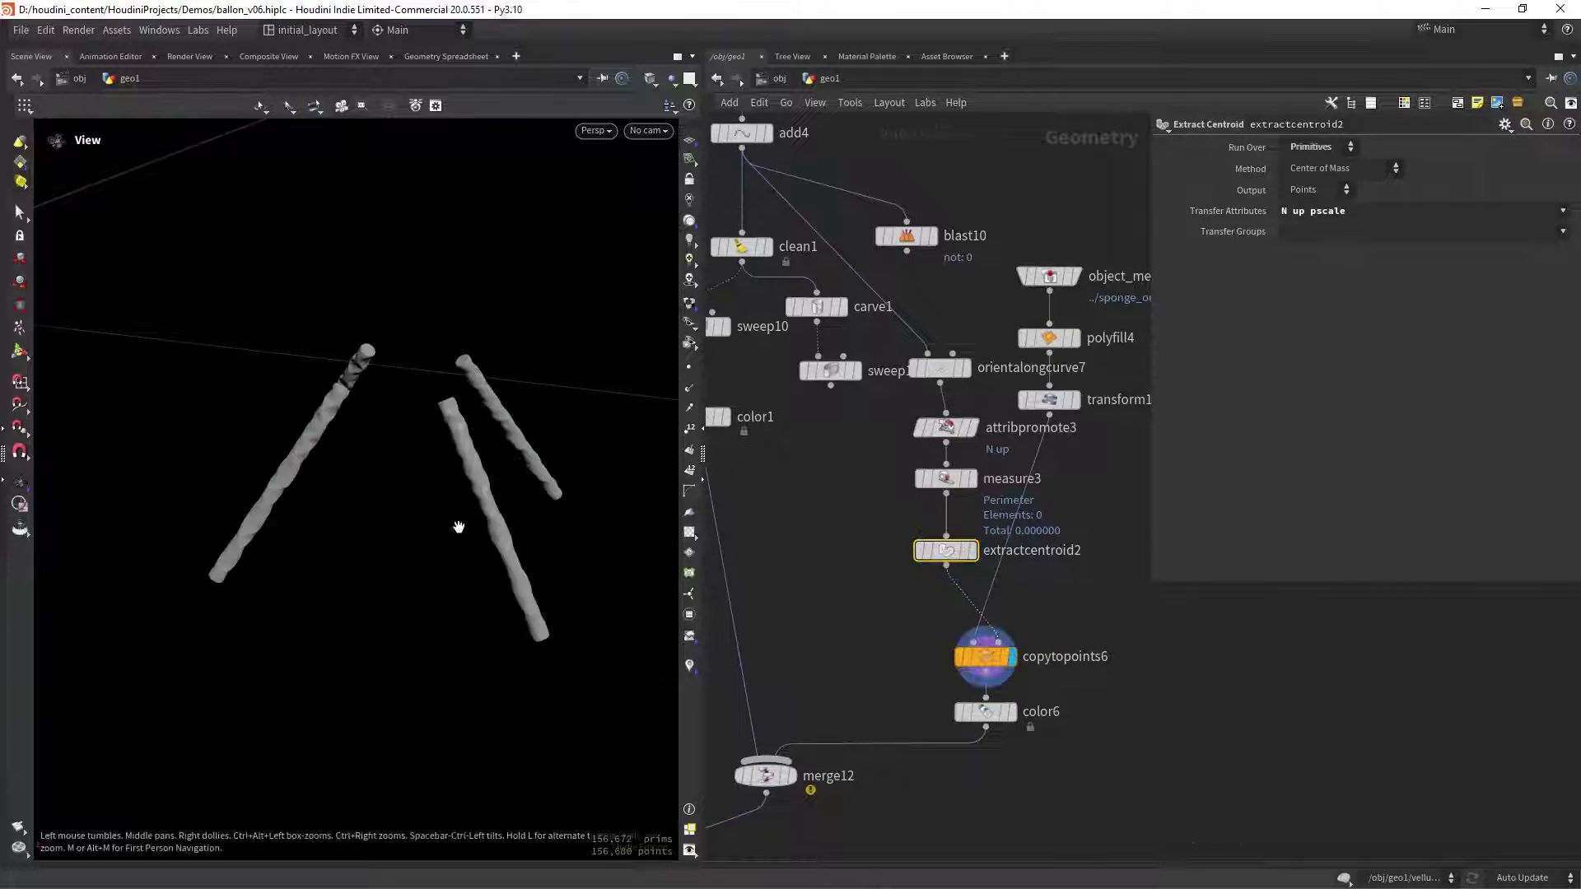
scroll(955, 565, "down", 6)
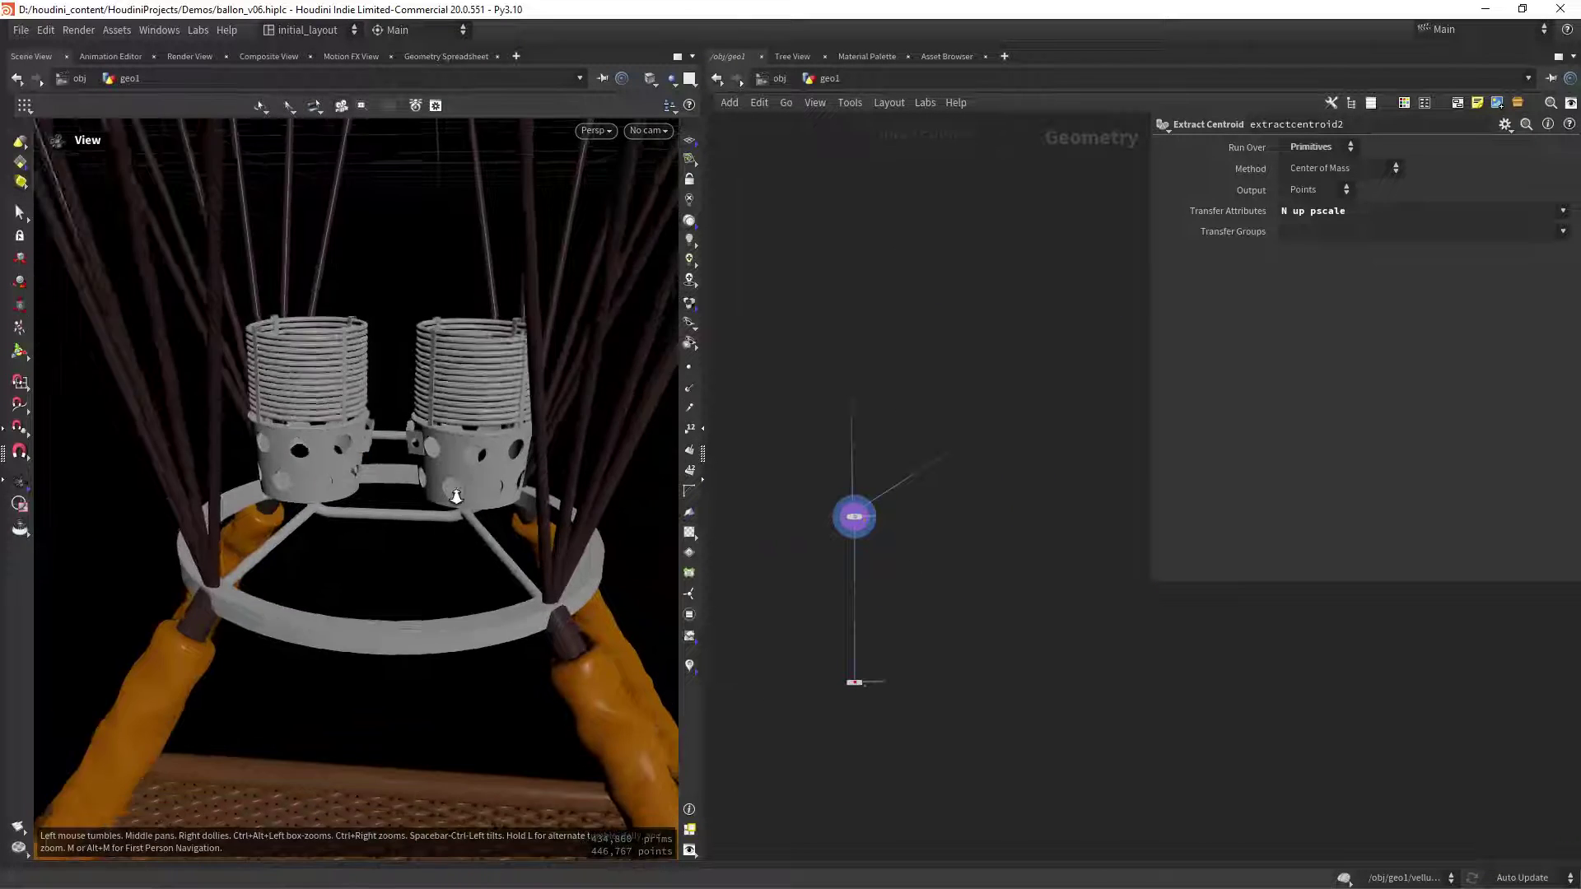
Display the extracted basket edge curve and review the measure2 curvature settings
left_click_drag(298, 517, 292, 523)
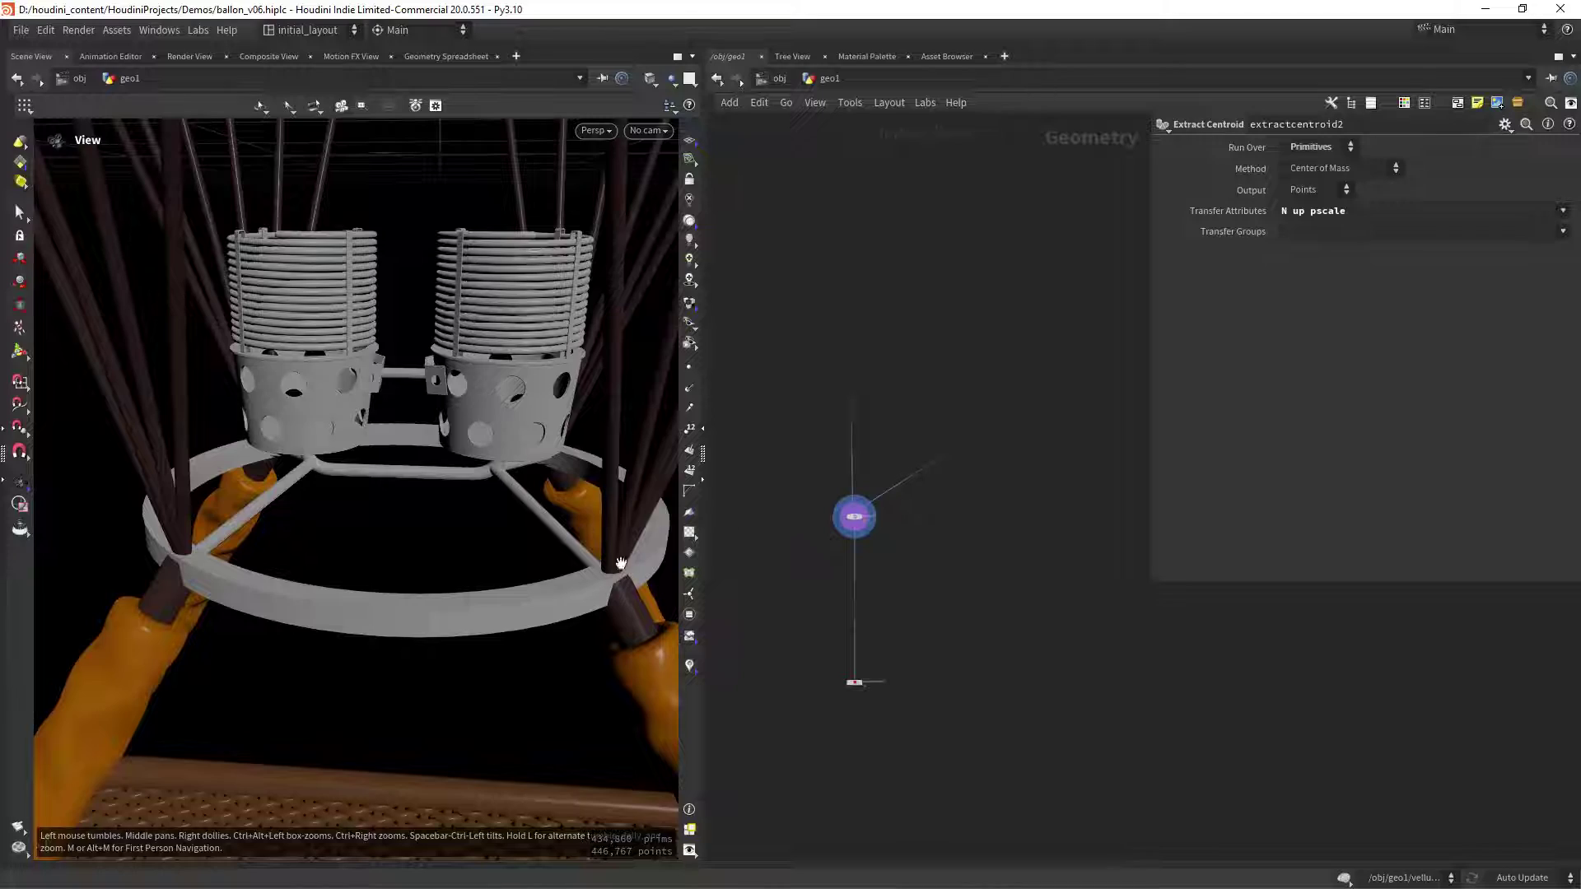
left_click_drag(628, 579, 412, 494)
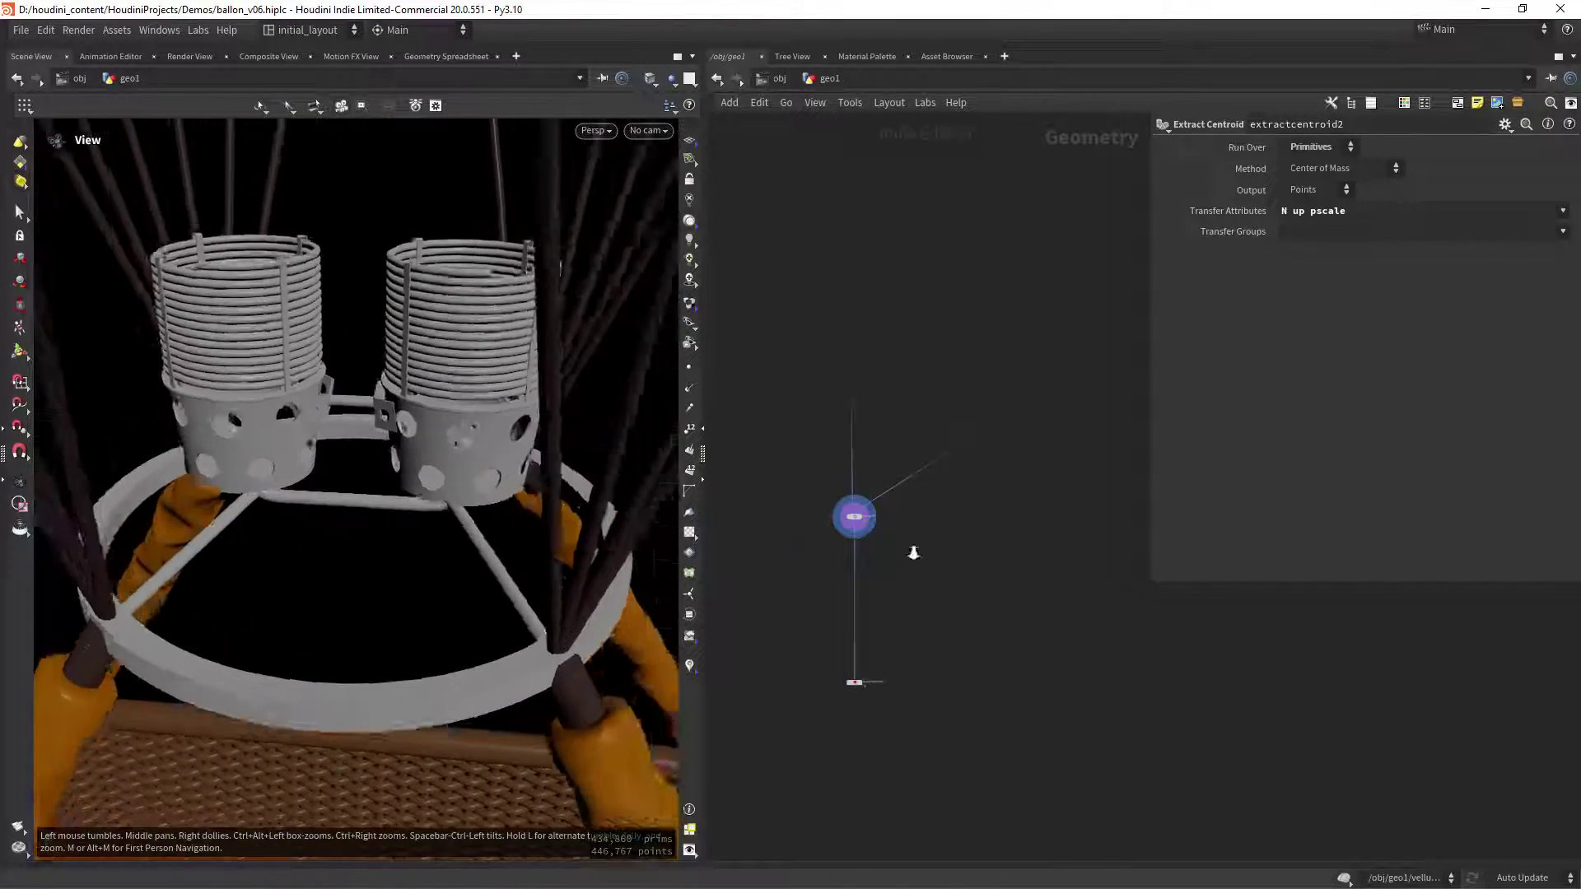
scroll(967, 568, "up", 3)
left_click(932, 521)
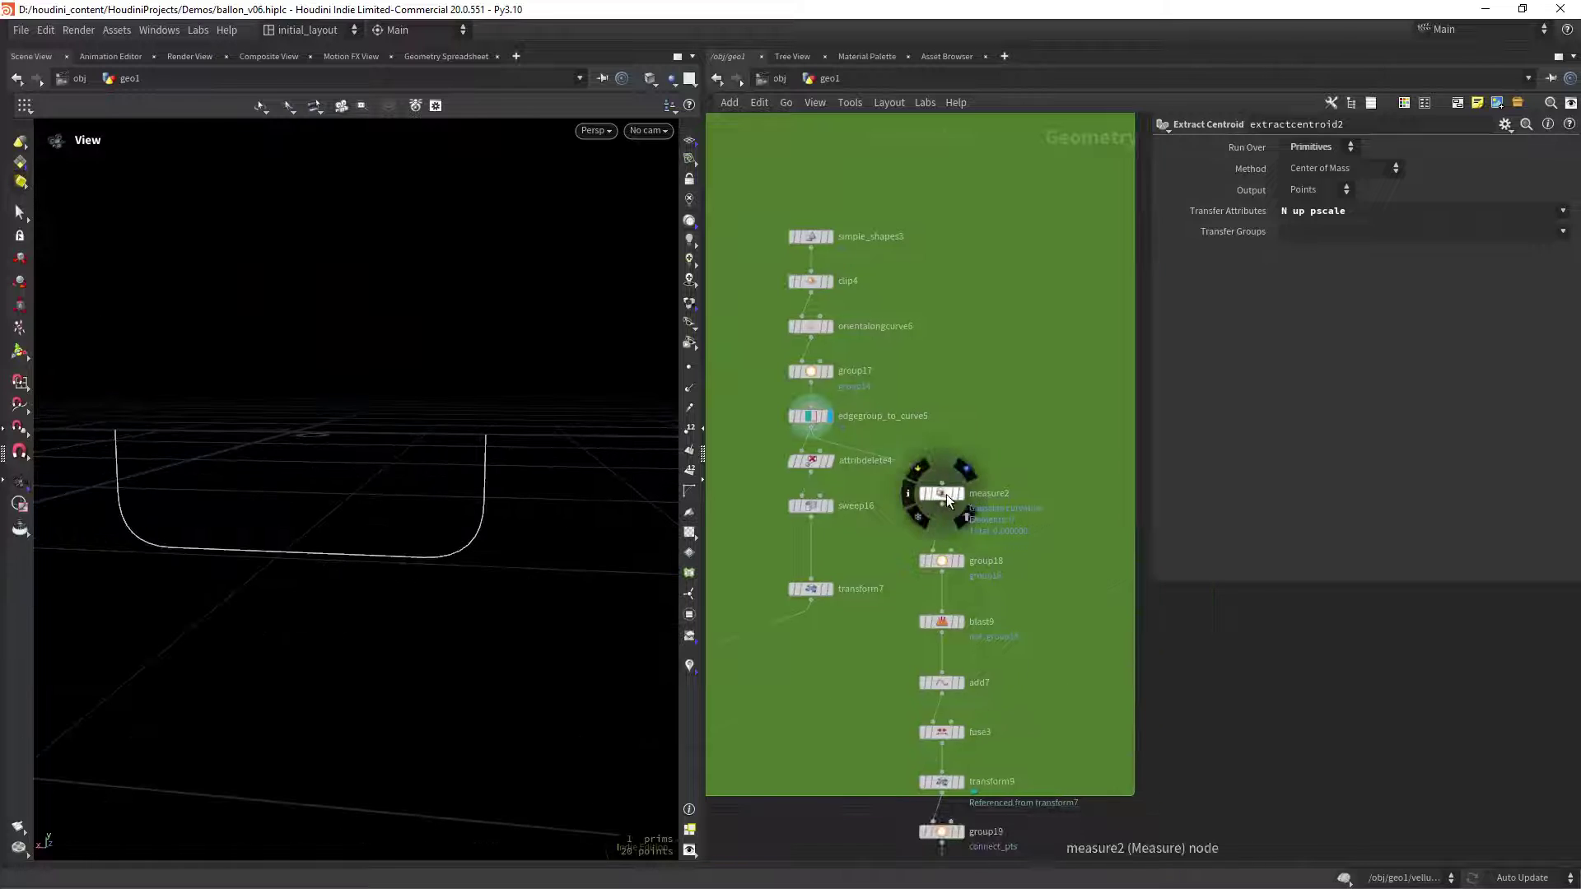
left_click(948, 492)
Review the group18 high-curvature point group and the fuse3 settings
middle_click_drag(957, 571, 944, 473)
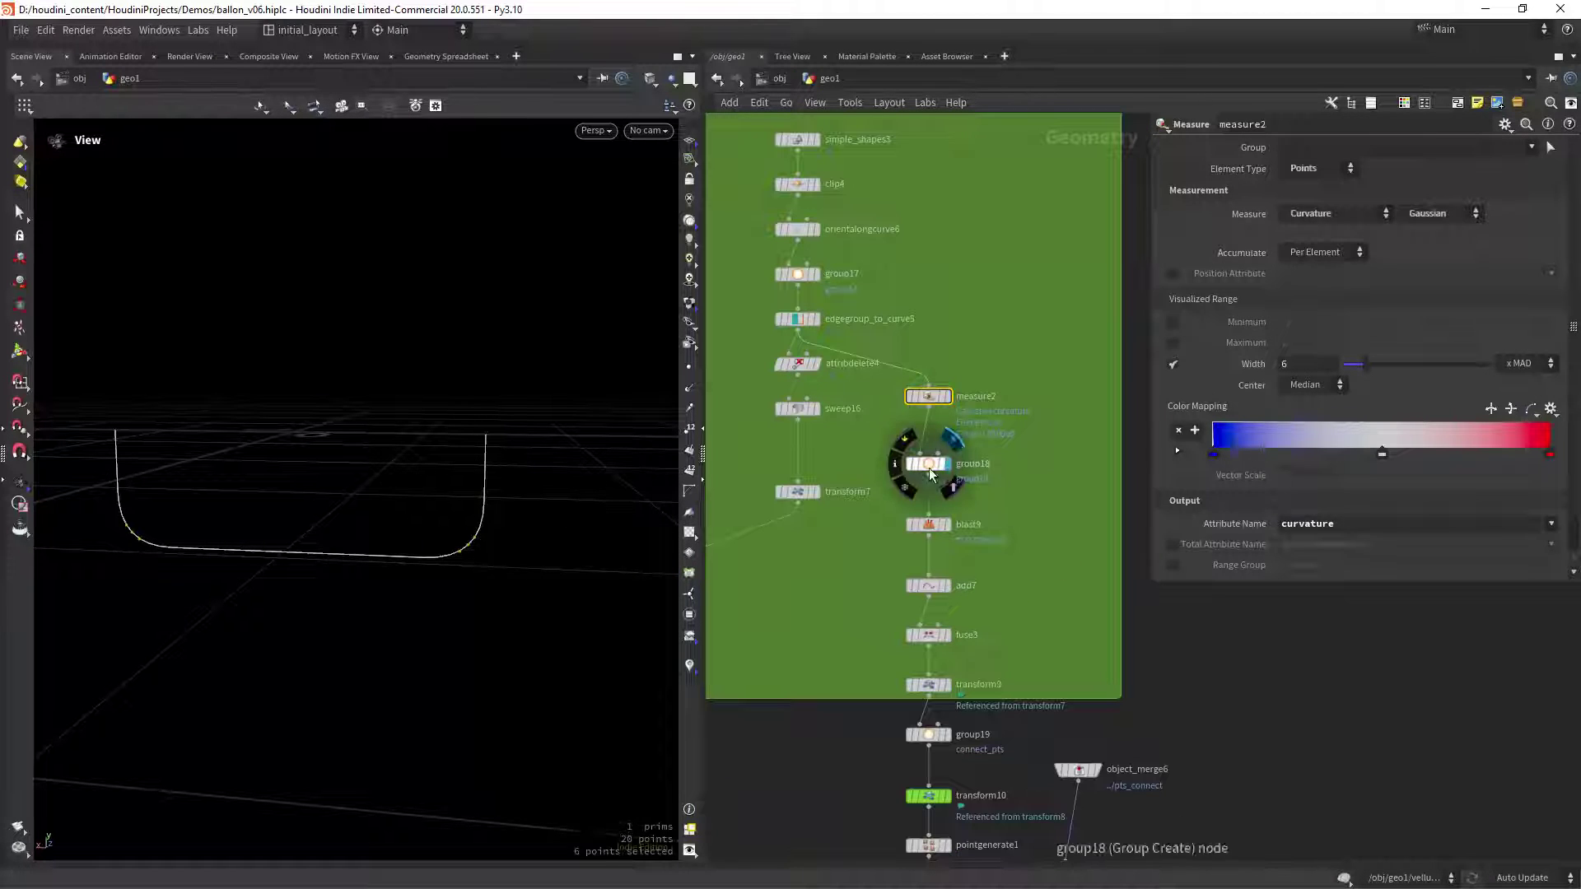
left_click(930, 470)
left_click_drag(370, 675, 601, 543)
scroll(981, 532, "down", 2)
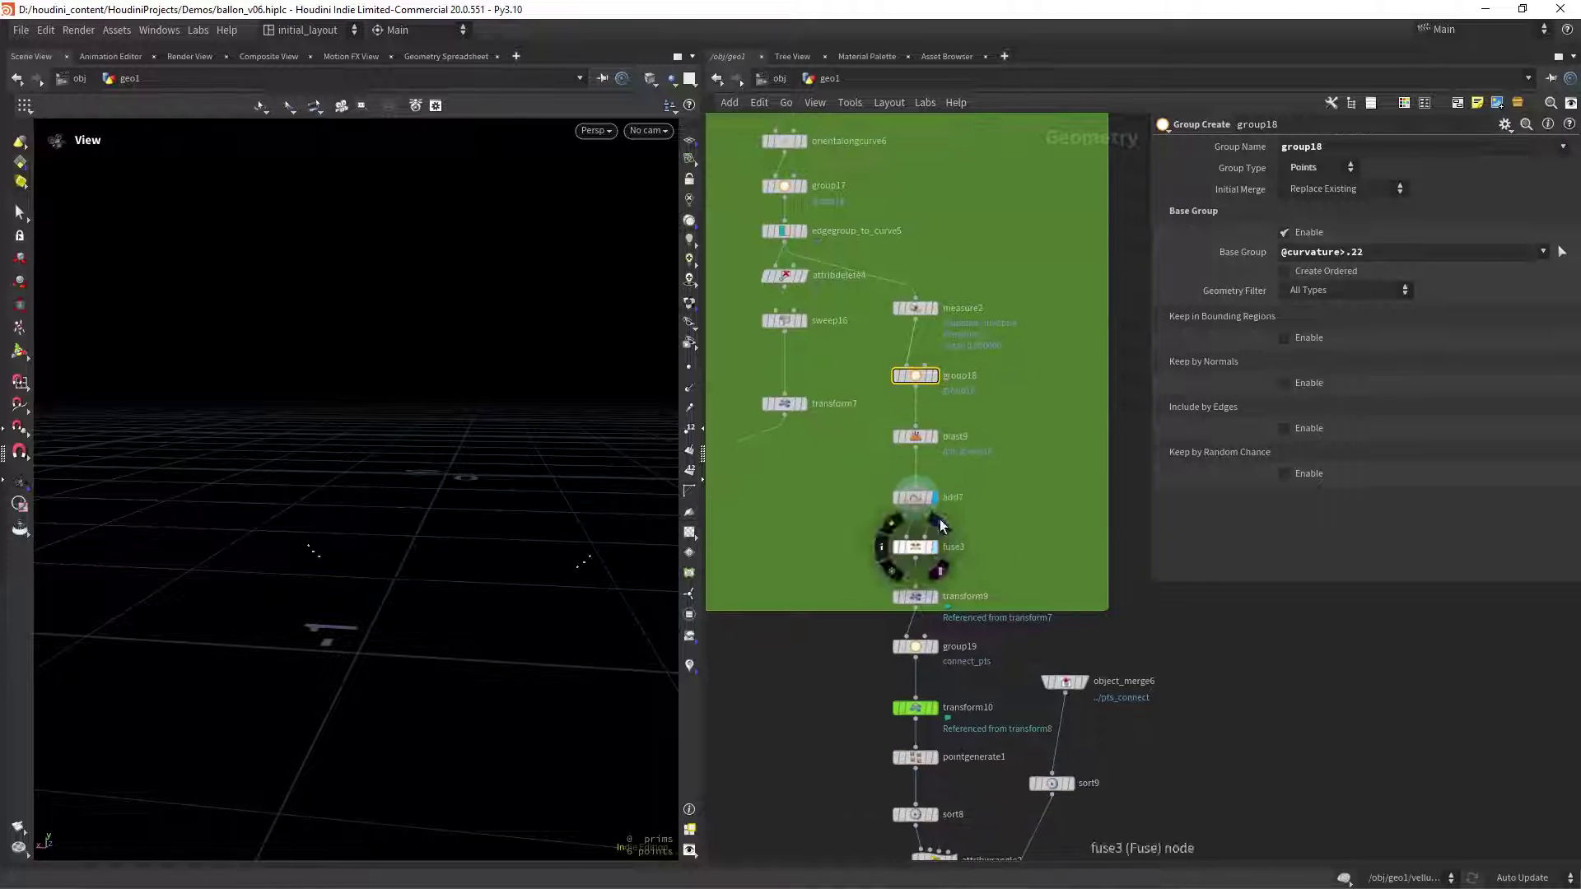
left_click(914, 545)
scroll(972, 443, "down", 3)
scroll(972, 444, "up", 2)
scroll(947, 457, "down", 3)
Review transform9's point offset, pointgenerate1's four points and sort8's sort by X
left_click(931, 465)
scroll(995, 441, "up", 1)
scroll(955, 445, "down", 2)
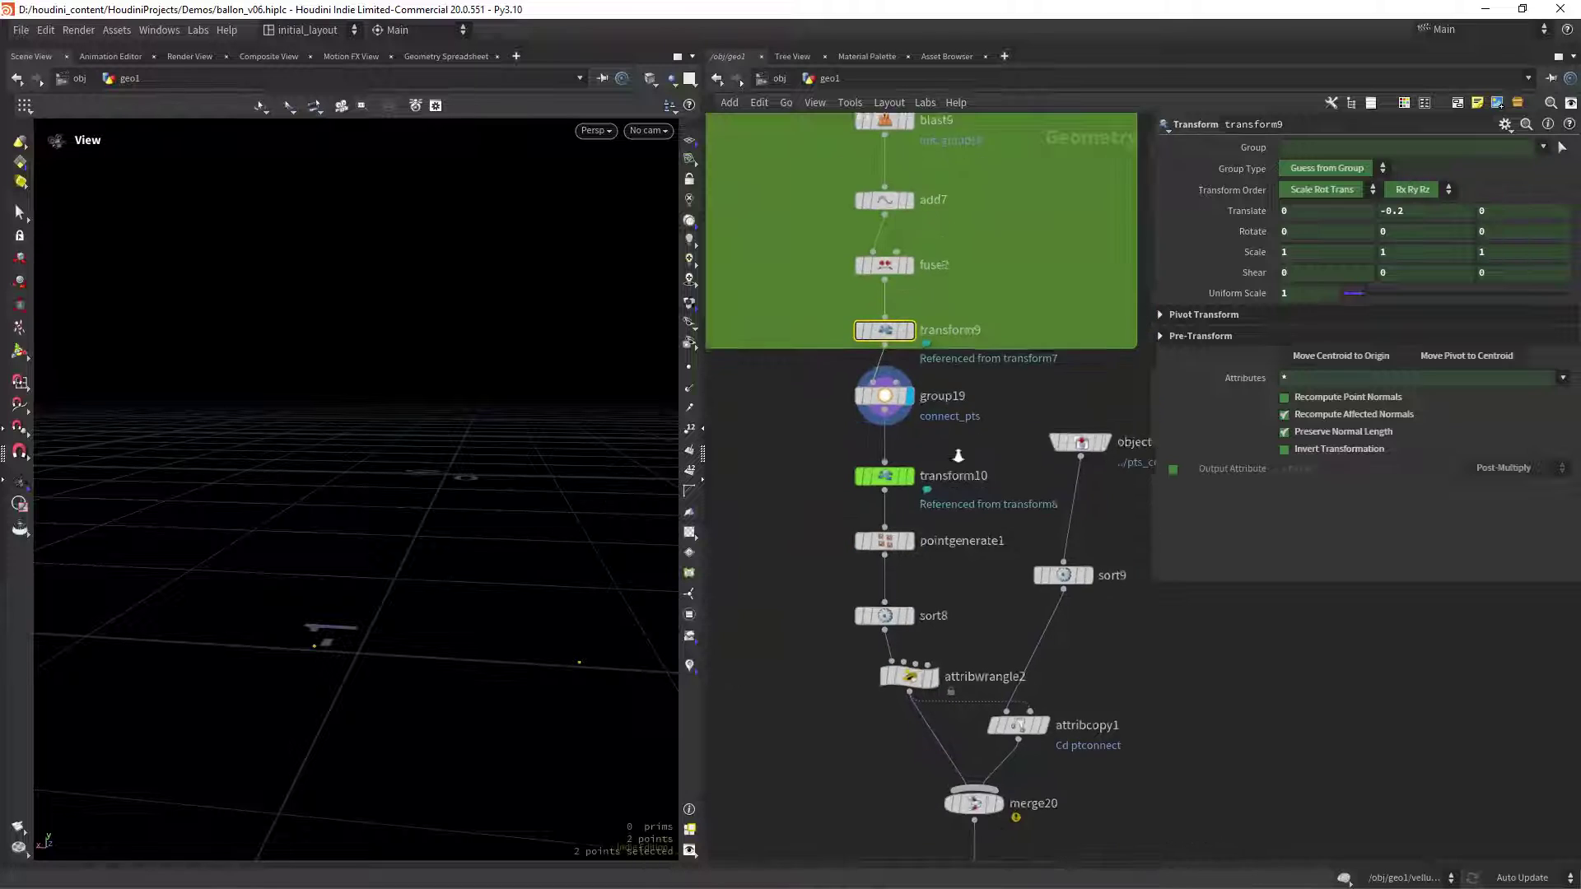
left_click(929, 492)
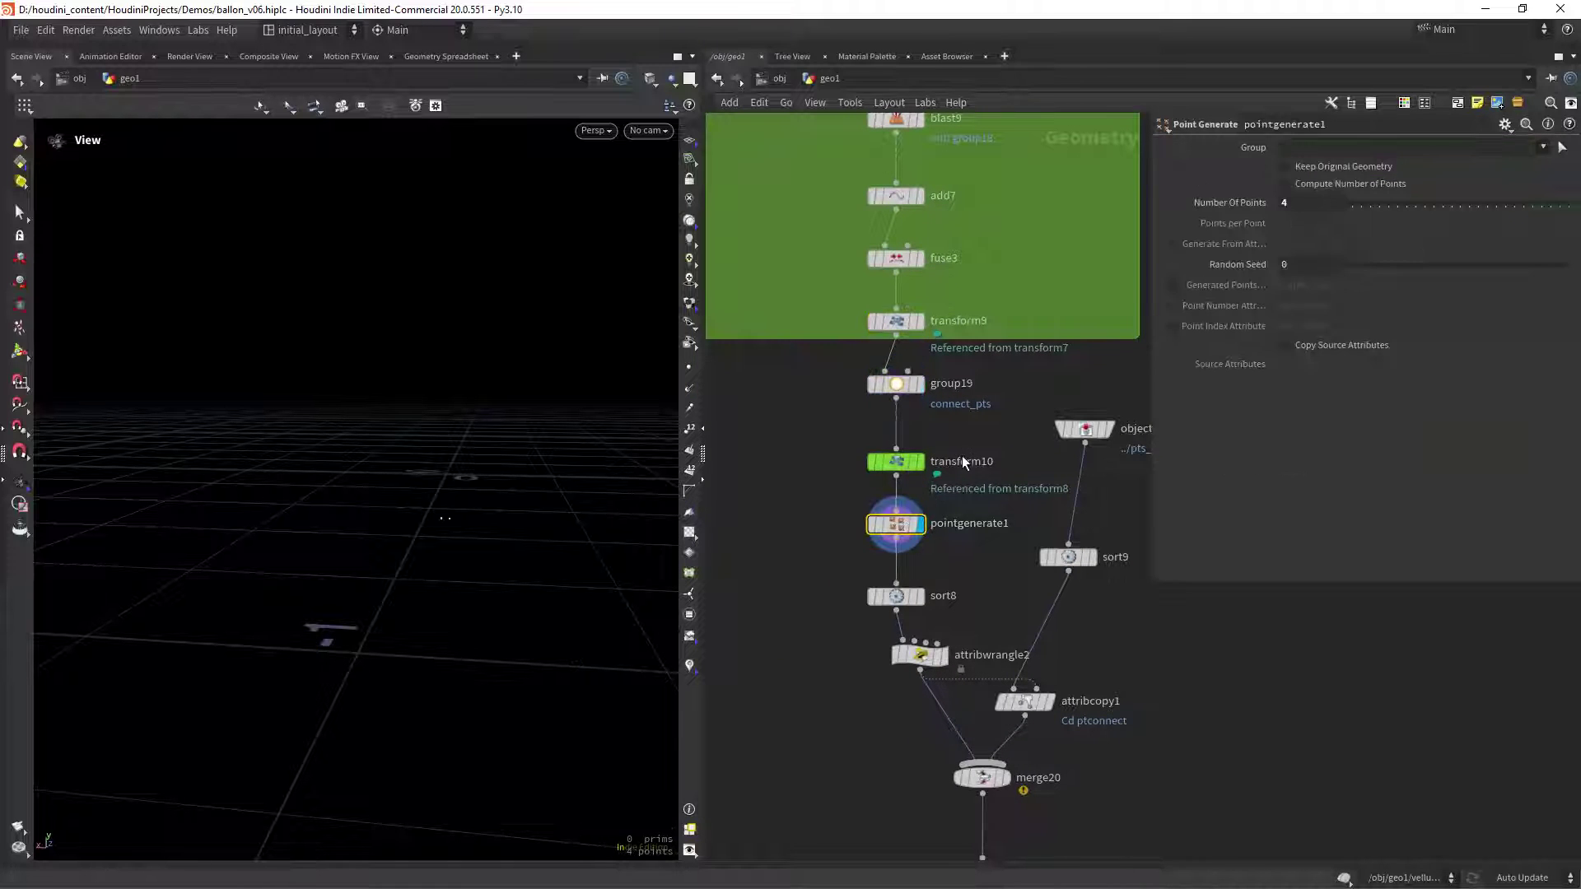
scroll(980, 449, "up", 2)
scroll(878, 476, "down", 2)
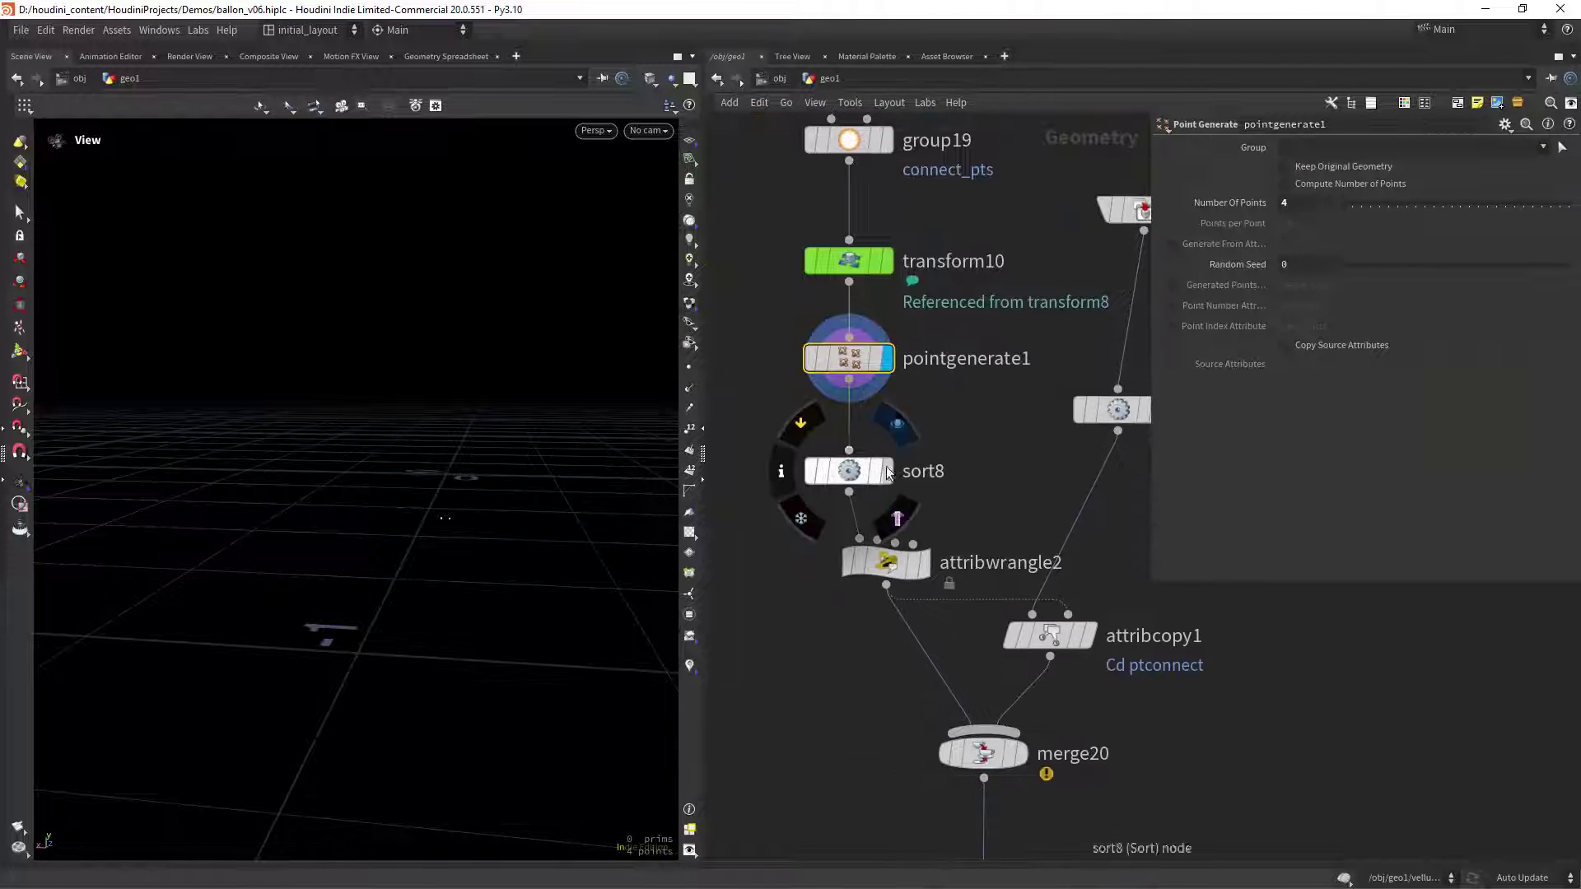
left_click(878, 476)
scroll(922, 435, "down", 4)
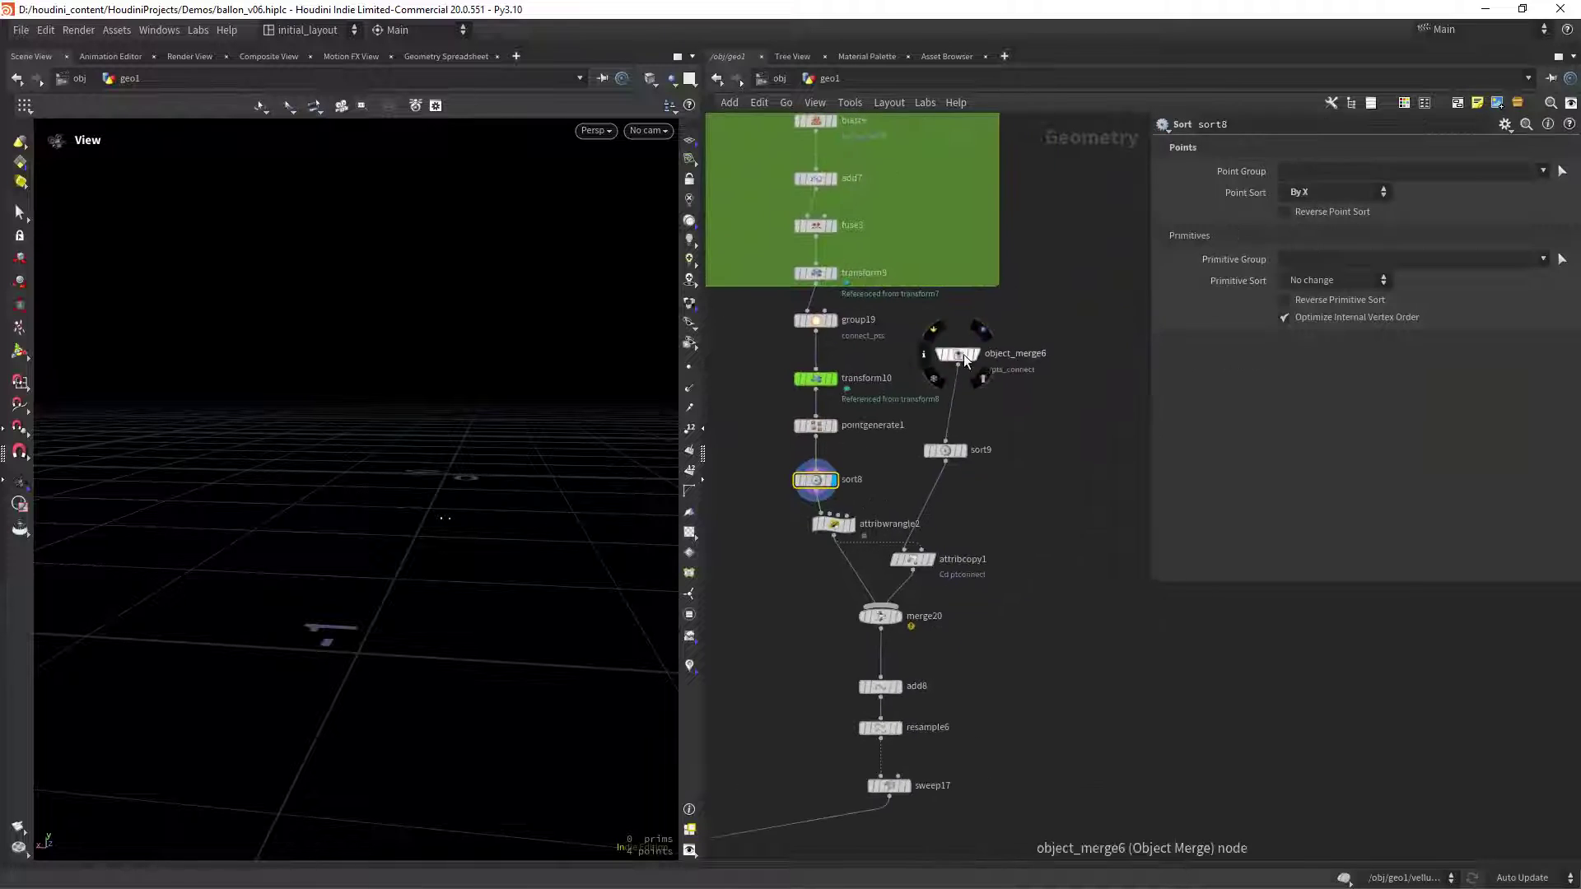
Display the merged and sorted connection points on sort9
left_click(972, 356)
scroll(917, 357, "up", 1)
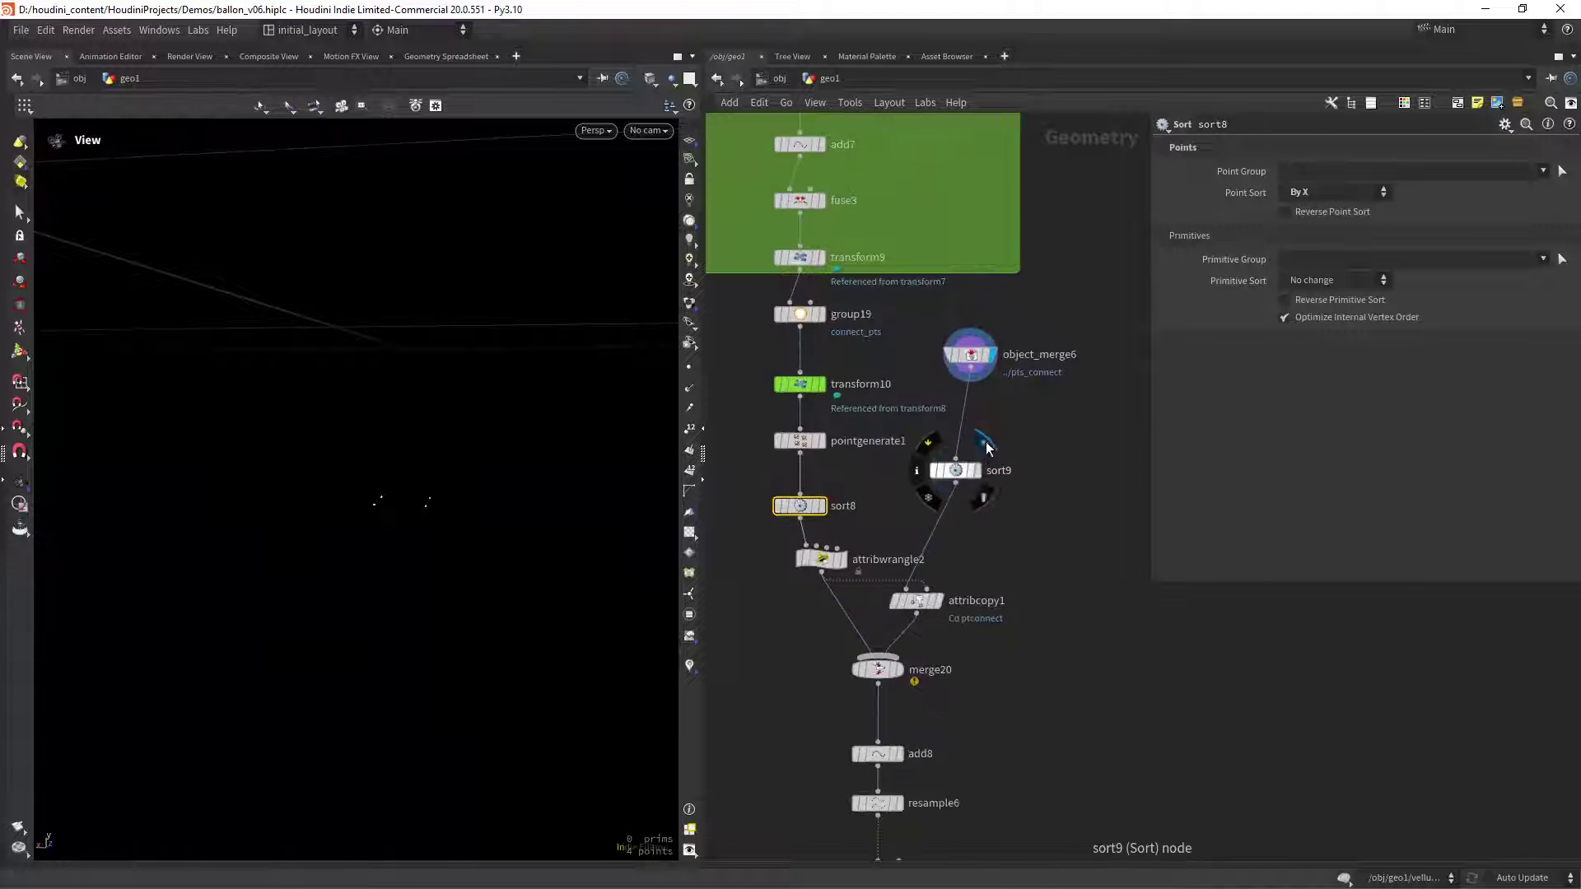
left_click(986, 443)
scroll(909, 574, "down", 2)
left_click_drag(511, 494, 486, 553)
scroll(872, 576, "down", 2)
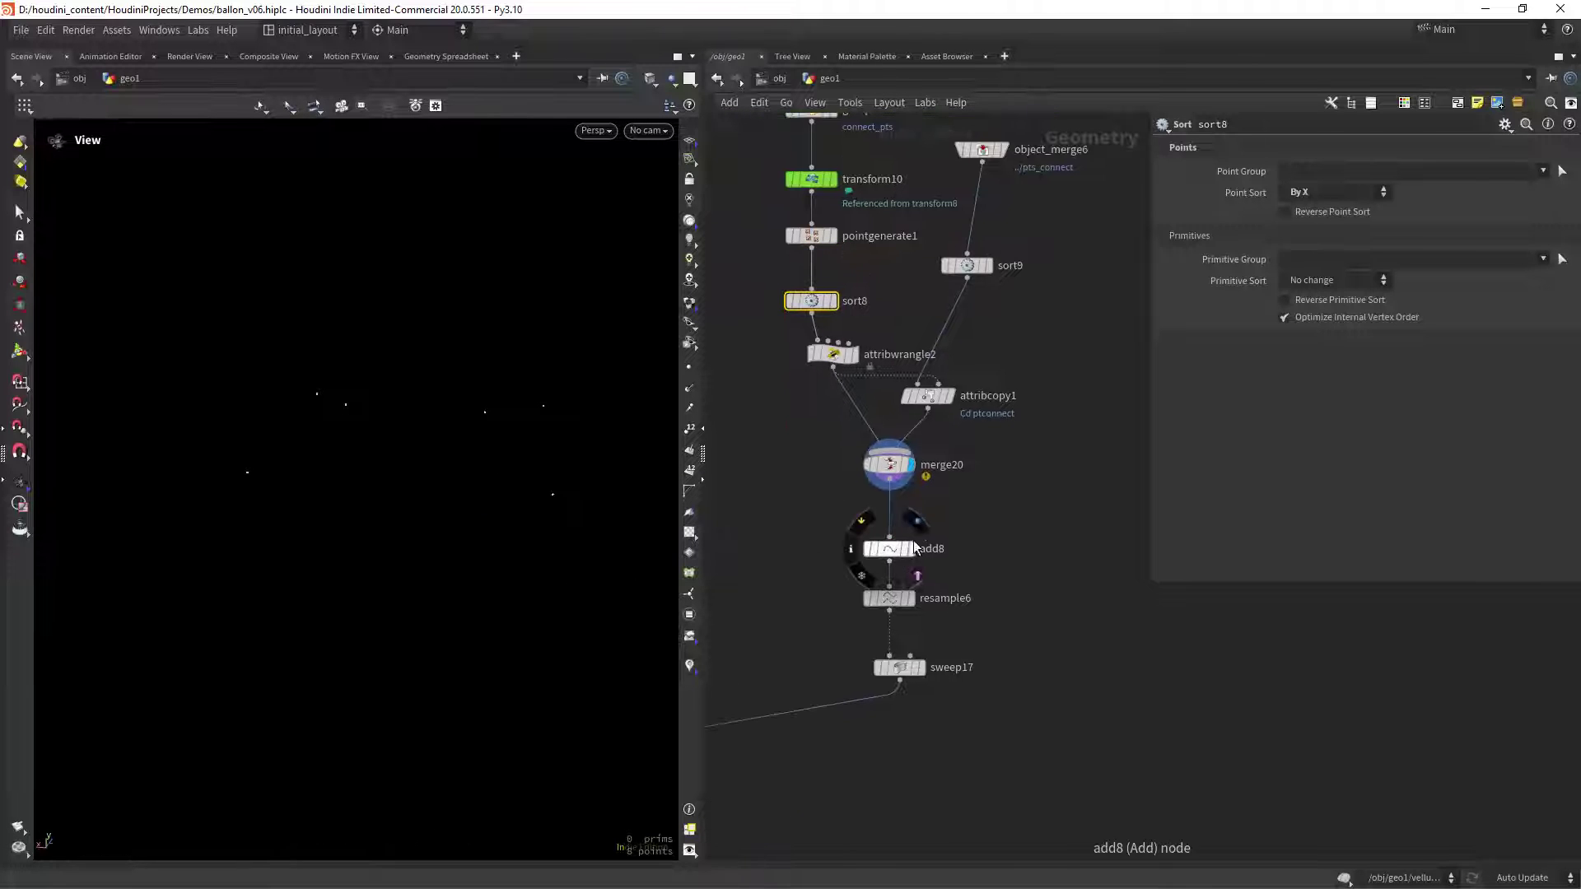
Show the four connecting lines from add8, then the swept pipes from sweep17
left_click(916, 549)
scroll(970, 497, "down", 1)
scroll(948, 547, "down", 2)
left_click(929, 573)
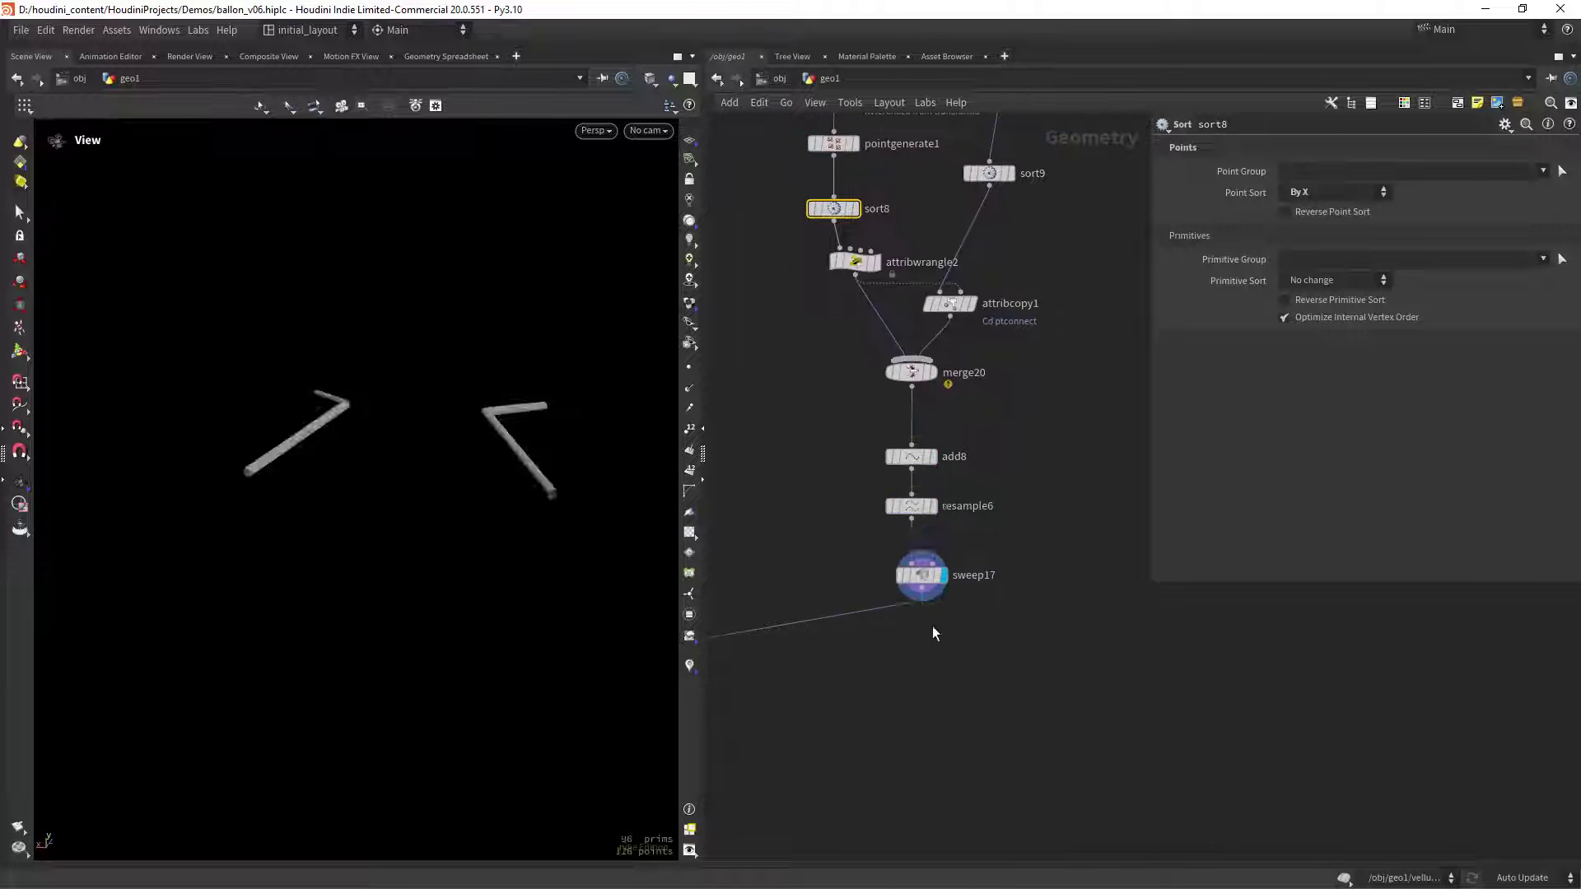
scroll(824, 608, "down", 2)
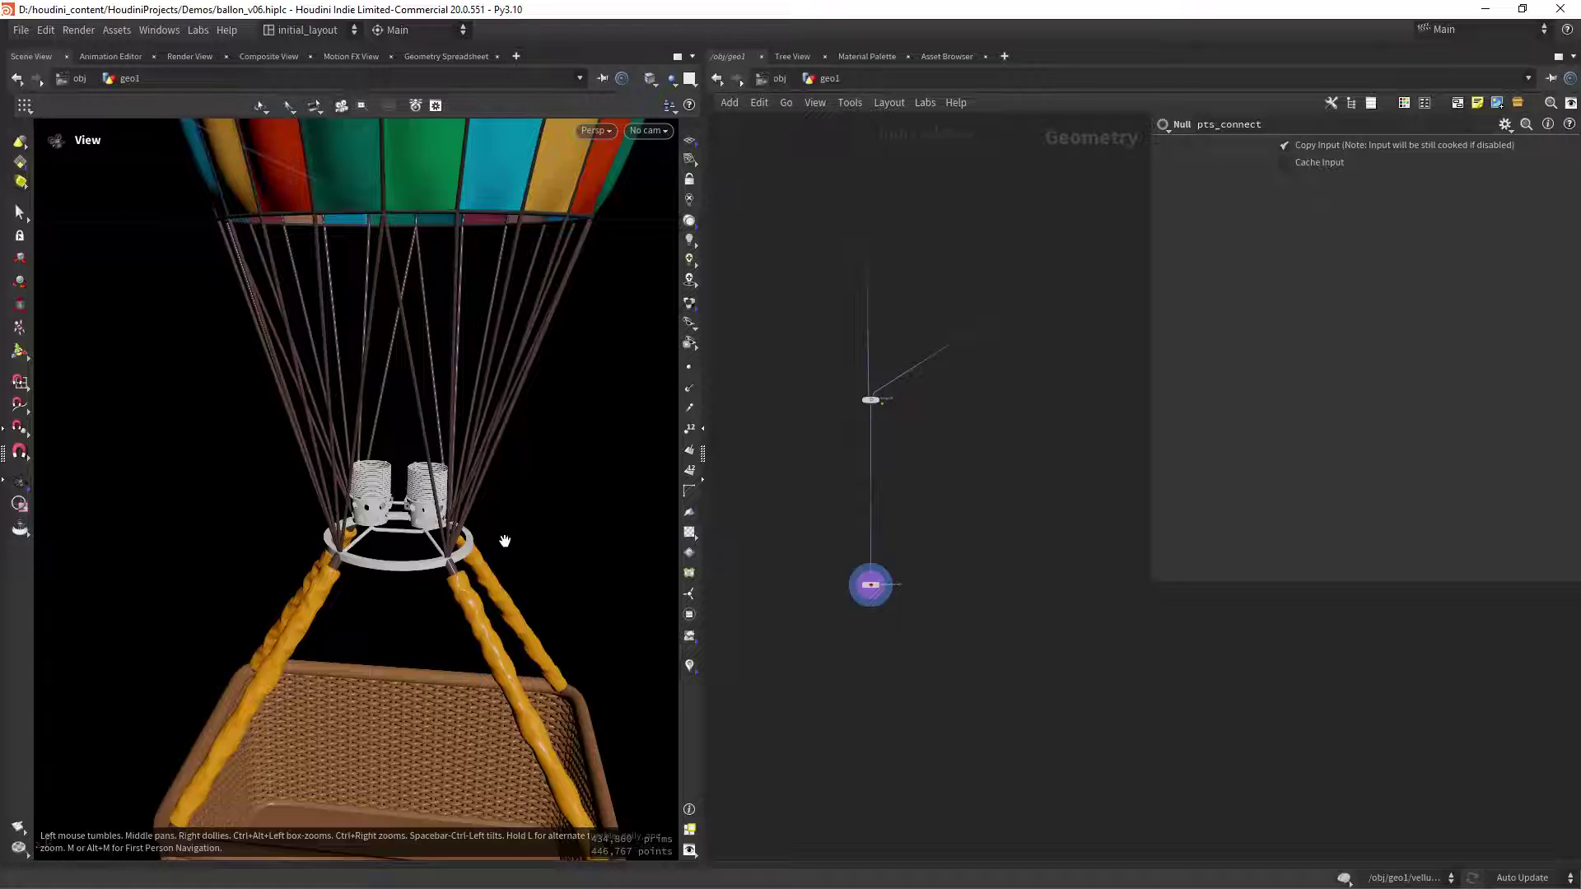
scroll(505, 541, "down", 5)
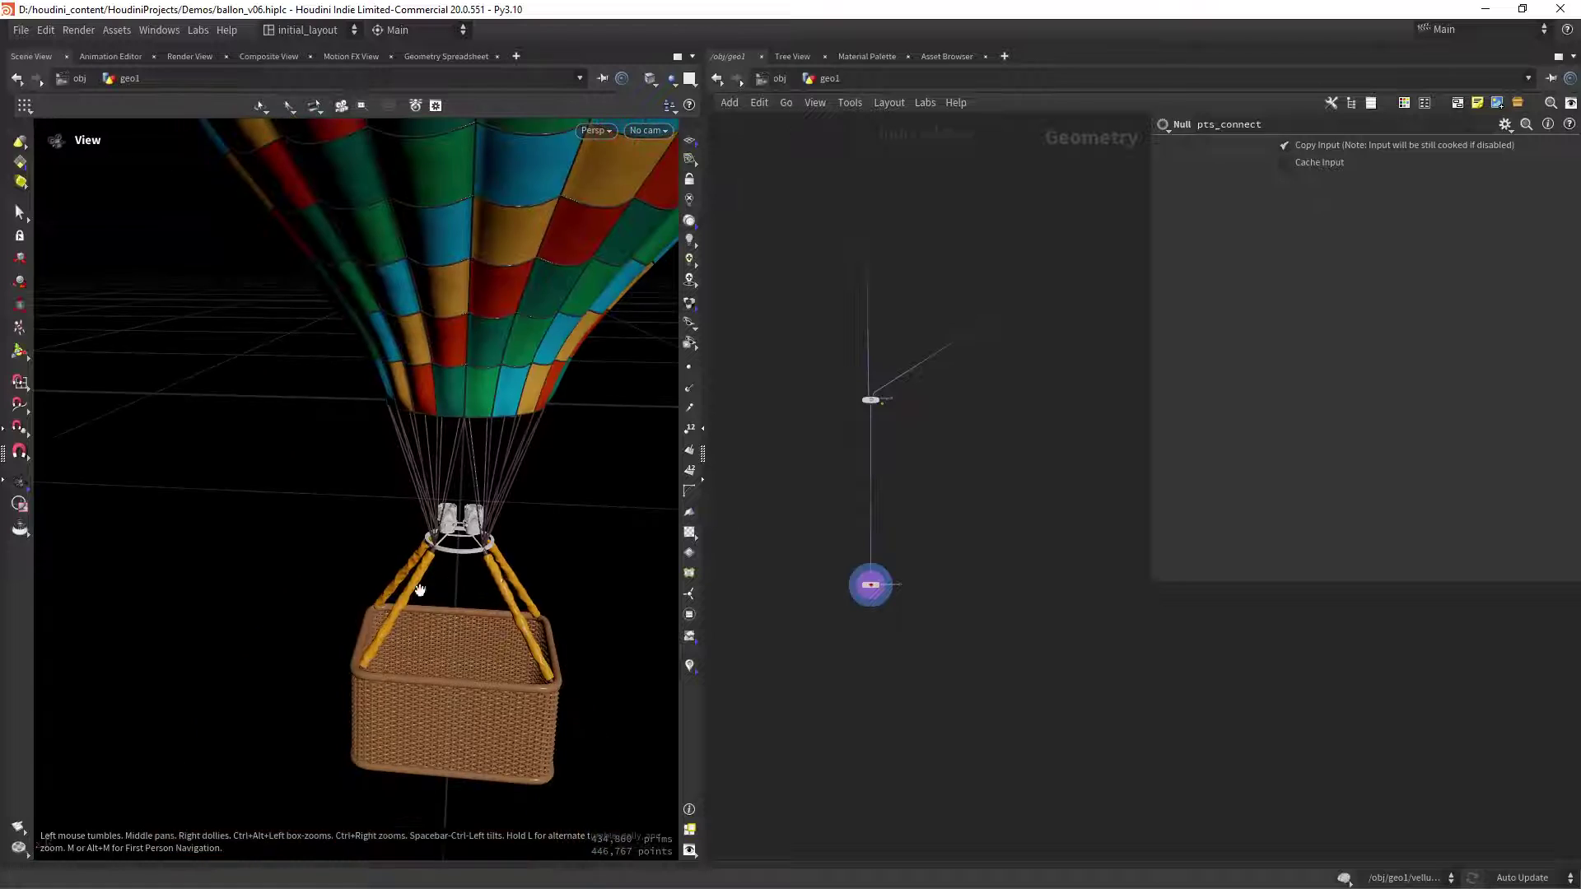
left_click_drag(448, 576, 448, 565)
scroll(505, 522, "up", 8)
mouse_move(505, 522)
left_mouse_down()
mouse_move(570, 518)
mouse_move(495, 503)
left_mouse_up()
left_click_drag(647, 552, 501, 565)
scroll(502, 565, "down", 8)
left_click_drag(368, 590, 484, 607)
scroll(543, 352, "up", 5)
left_click_drag(544, 351, 522, 518)
scroll(505, 412, "up", 6)
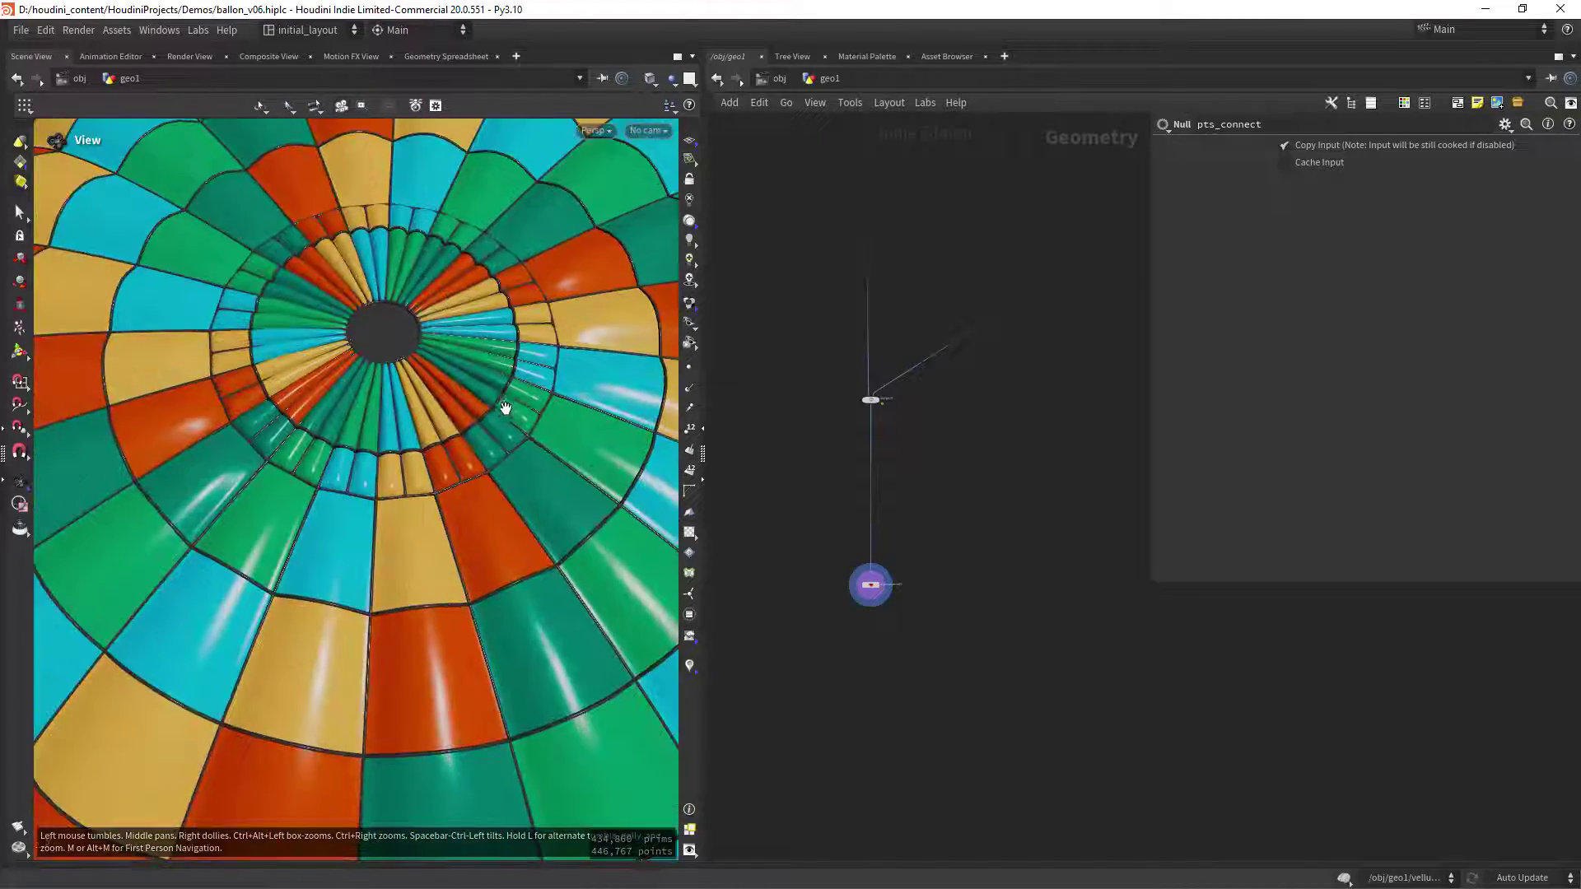
scroll(503, 416, "down", 8)
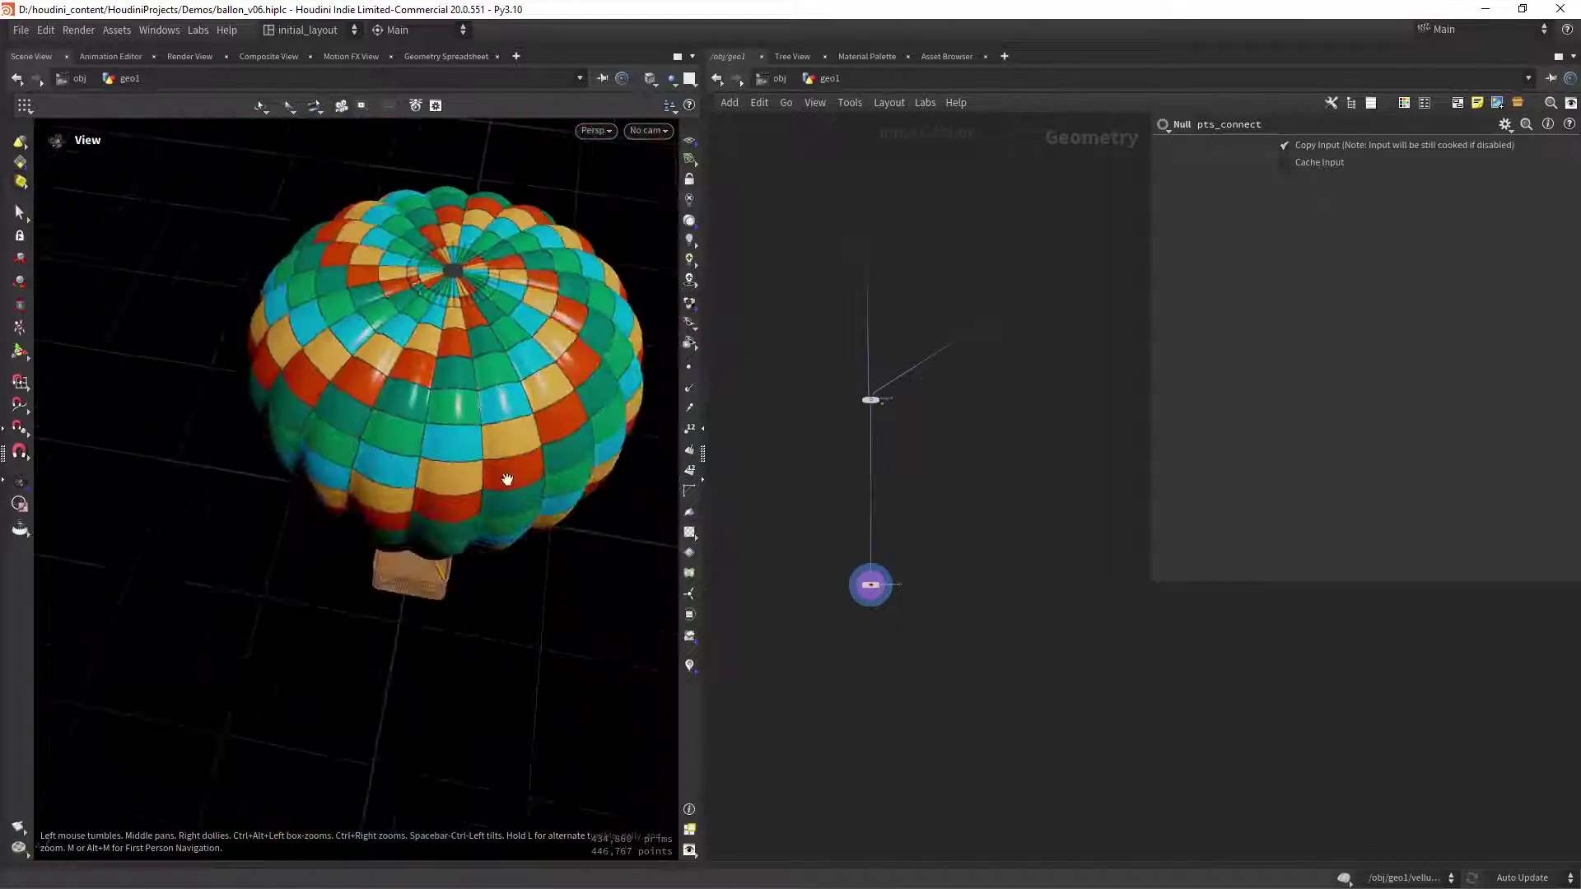